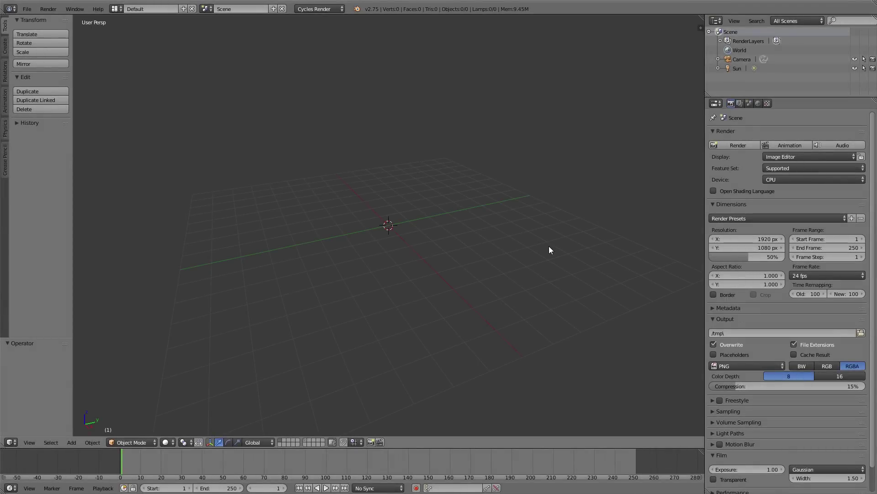
- Find the Add Curve: Sapling add-on with a 'sapli' search, then bring up the Add menu
{"action": "key", "text": "ctrl+alt+u"}
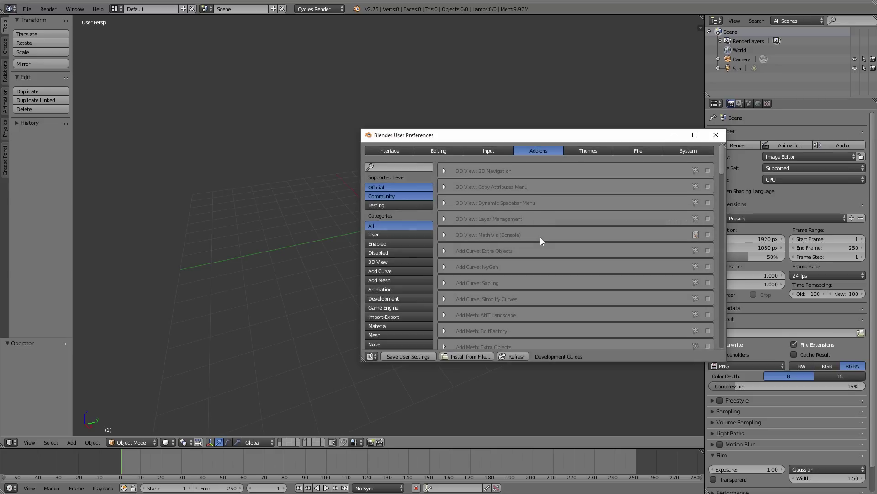
{"action": "left_click_drag", "start_coordinate": [552, 135], "coordinate": [393, 123]}
{"action": "left_click", "coordinate": [264, 154]}
{"action": "type", "text": "sapli"}
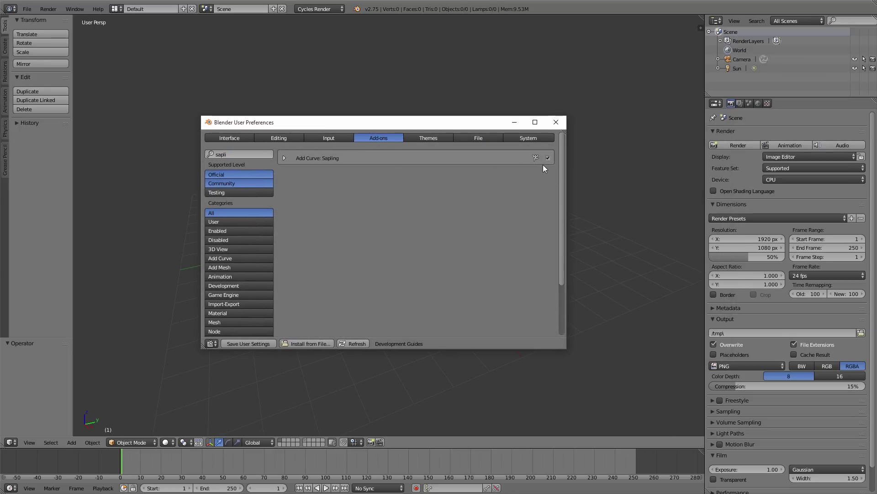
{"action": "left_click", "coordinate": [555, 122]}
{"action": "key", "text": "shift+a"}
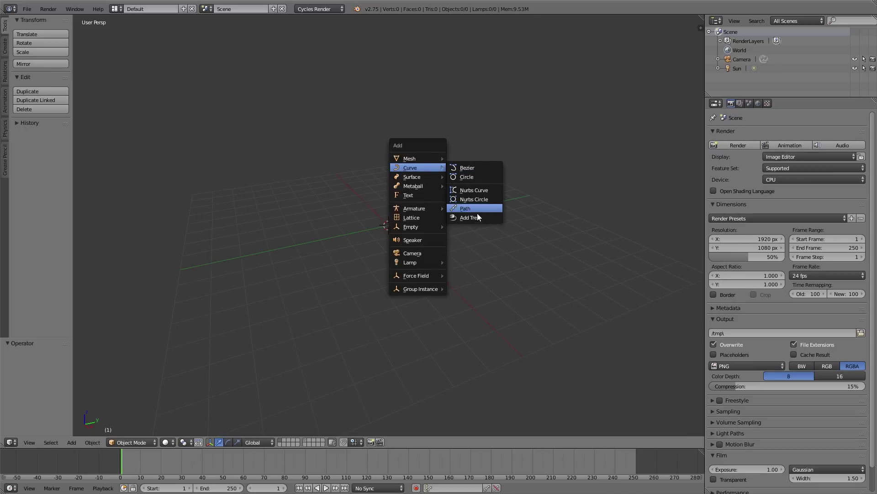
- Add a Sapling tree and enable Bevel so its branches are solid
{"action": "left_click", "coordinate": [477, 217]}
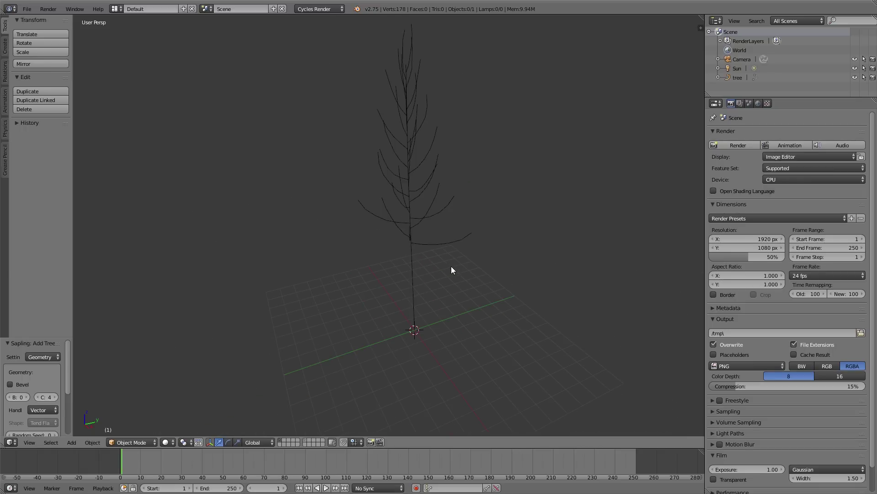
{"action": "mouse_move", "coordinate": [50, 338]}
{"action": "left_mouse_down"}
{"action": "mouse_move", "coordinate": [50, 156]}
{"action": "mouse_move", "coordinate": [111, 182]}
{"action": "left_mouse_up"}
{"action": "left_click", "coordinate": [11, 202]}
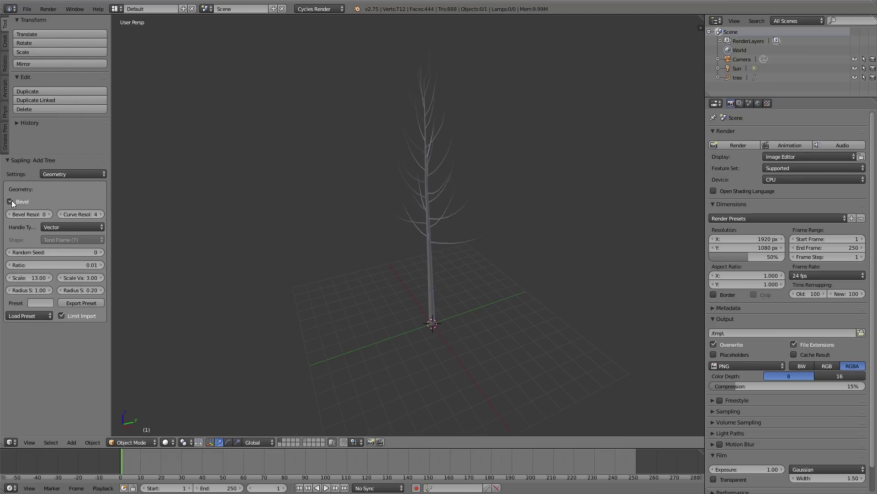
{"action": "left_click", "coordinate": [51, 177]}
{"action": "left_click", "coordinate": [71, 144]}
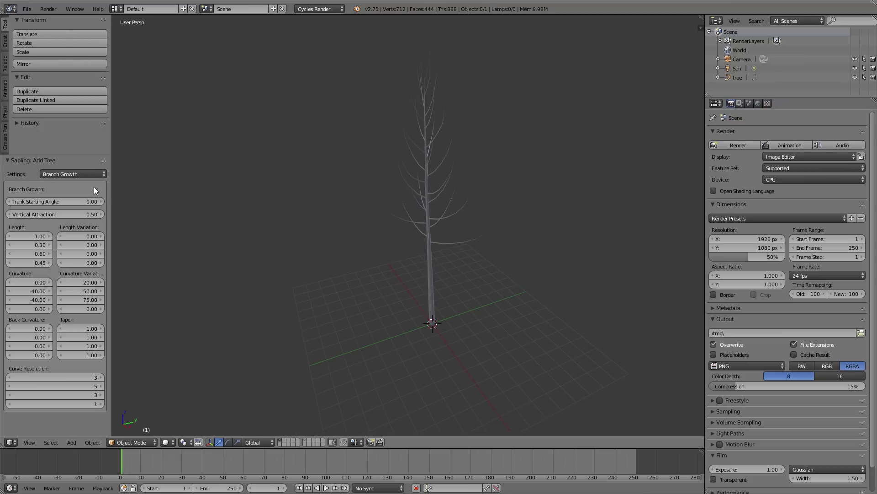
- Set Branch Splitting: Segment Splits 1.89, Split Angle 34.62, Split Angle Variation 88.02
{"action": "left_click", "coordinate": [78, 174]}
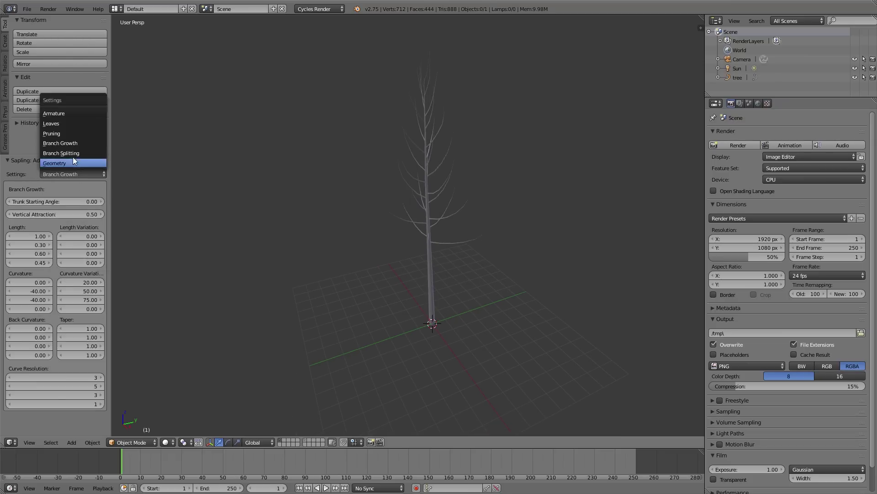
{"action": "left_click", "coordinate": [72, 159]}
{"action": "mouse_move", "coordinate": [72, 248]}
{"action": "left_mouse_down"}
{"action": "mouse_move", "coordinate": [64, 256]}
{"action": "mouse_move", "coordinate": [80, 256]}
{"action": "left_mouse_up"}
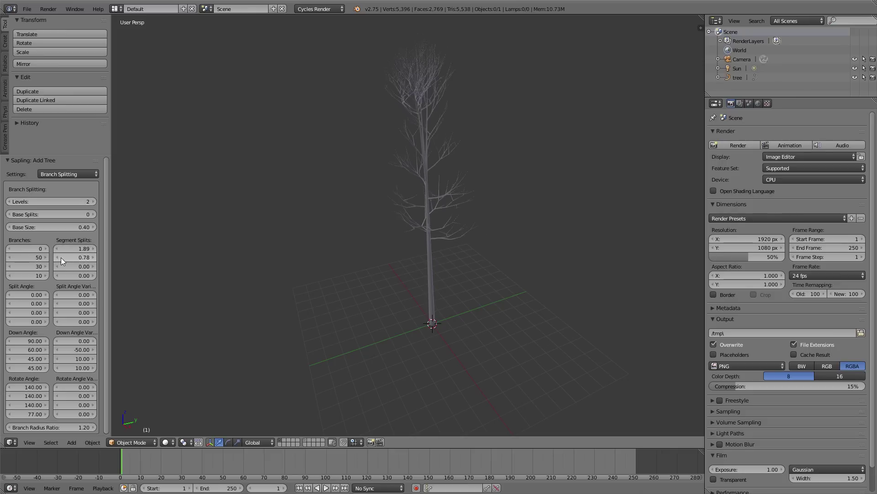
{"action": "mouse_move", "coordinate": [28, 294]}
{"action": "left_mouse_down"}
{"action": "mouse_move", "coordinate": [51, 294]}
{"action": "mouse_move", "coordinate": [32, 305]}
{"action": "left_mouse_up"}
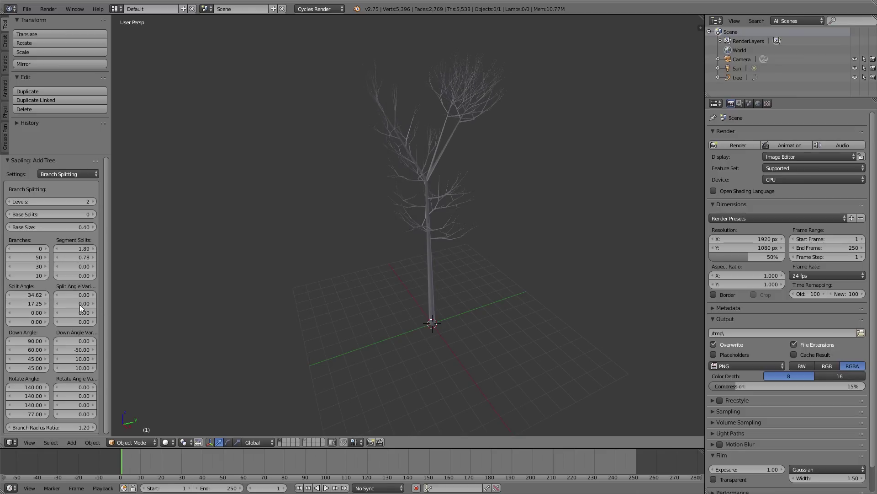
{"action": "left_click_drag", "start_coordinate": [67, 304], "coordinate": [76, 305]}
- Raise the first Curve Resolution to 5 and turn on Show Leaves
{"action": "left_click", "coordinate": [66, 175]}
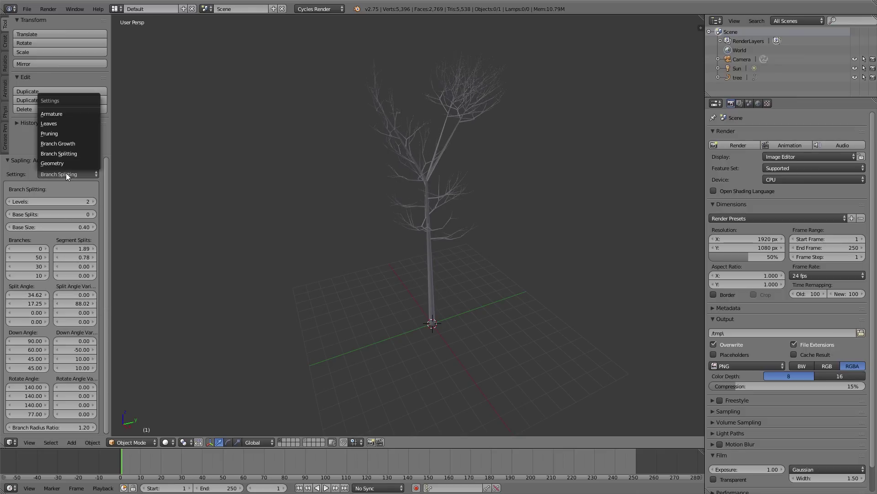
{"action": "left_click", "coordinate": [66, 143]}
{"action": "left_click_drag", "start_coordinate": [68, 377], "coordinate": [80, 377]}
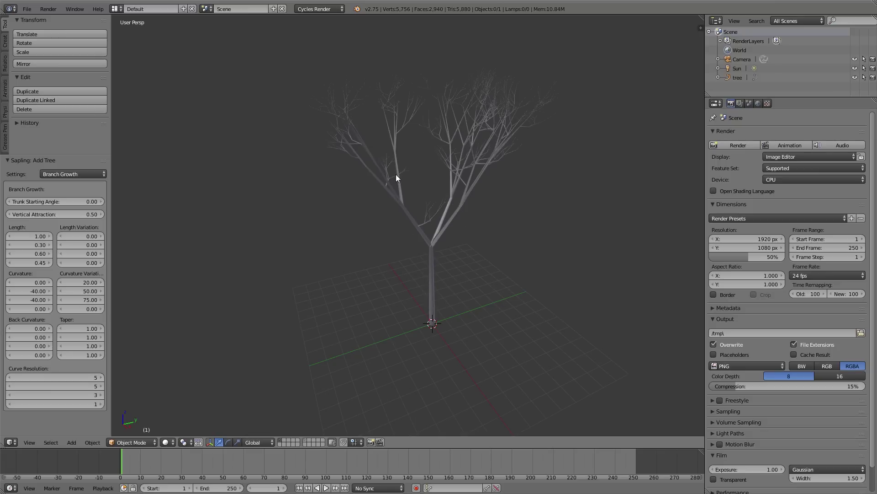
{"action": "left_click", "coordinate": [69, 172]}
{"action": "left_click", "coordinate": [62, 121]}
{"action": "left_click", "coordinate": [10, 202]}
{"action": "mouse_move", "coordinate": [522, 119]}
{"action": "middle_mouse_down"}
{"action": "mouse_move", "coordinate": [464, 112]}
{"action": "mouse_move", "coordinate": [235, 126]}
{"action": "mouse_move", "coordinate": [515, 132]}
{"action": "middle_mouse_up"}
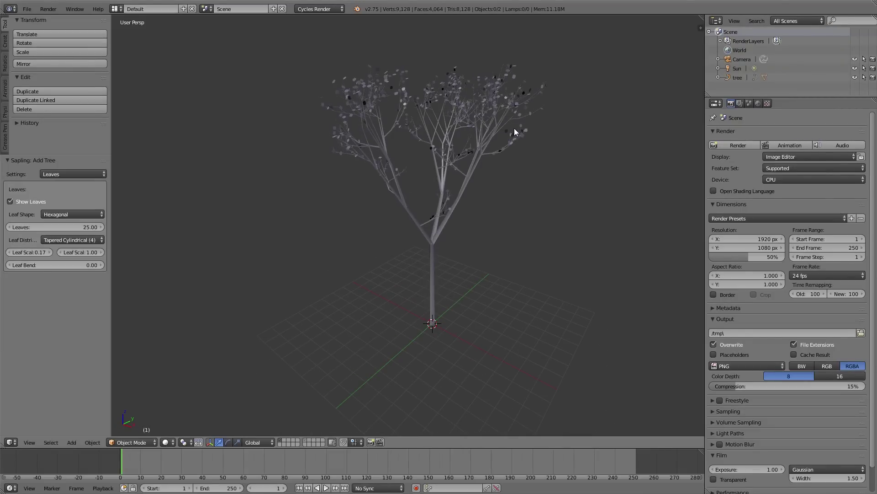
- Select the Sapling tree and its leaves and delete them
{"action": "key", "text": "a"}
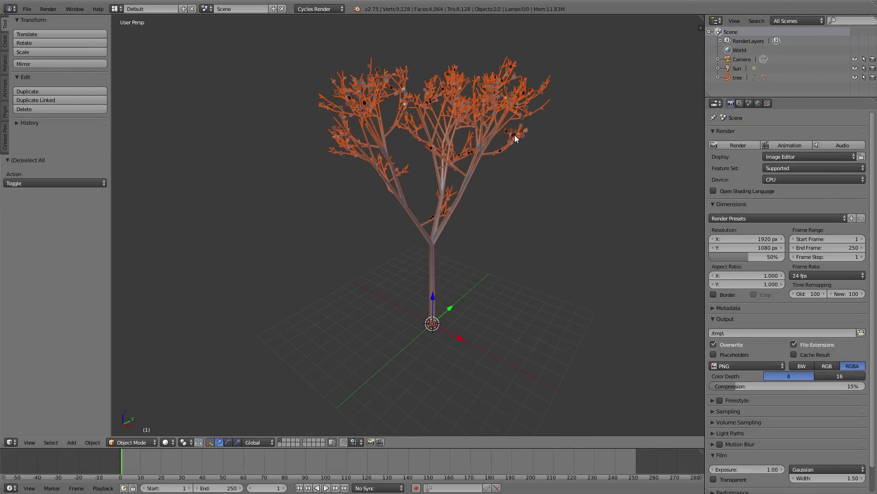
{"action": "key", "text": "Delete"}
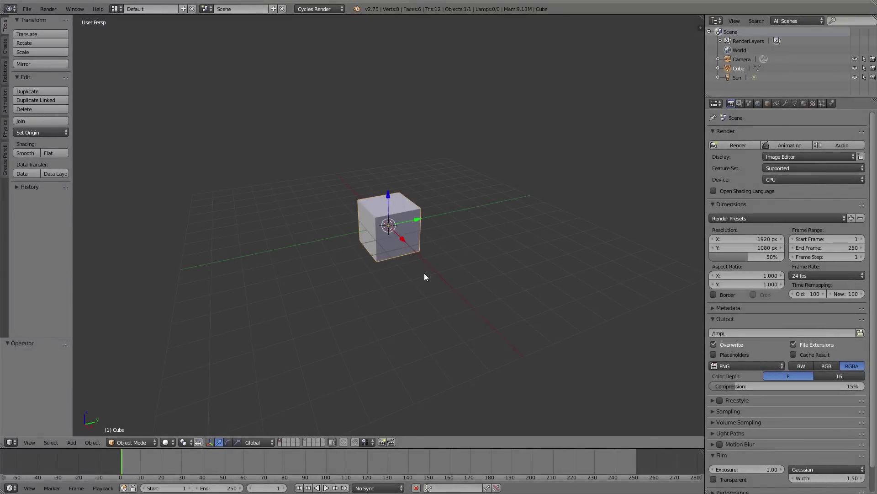
- In Edit Mode, merge the cube's vertices At Center, then show the Modifiers tab
{"action": "key", "text": "Tab"}
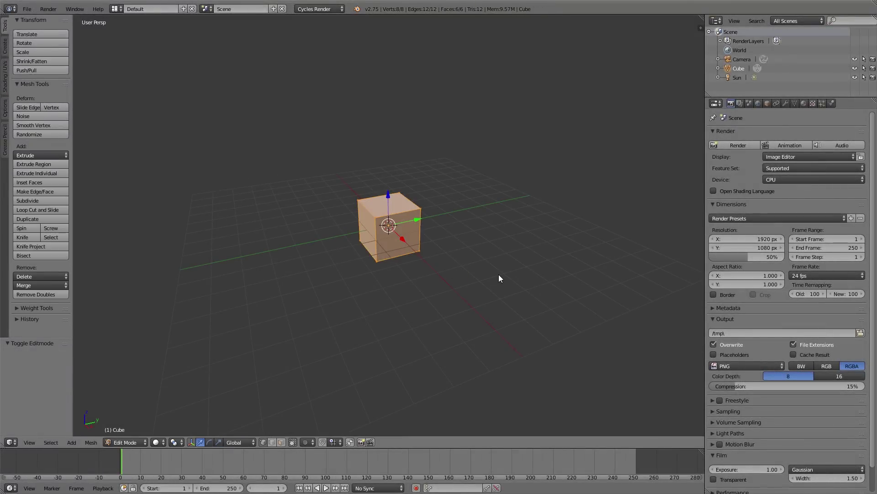
{"action": "key", "text": "alt+m"}
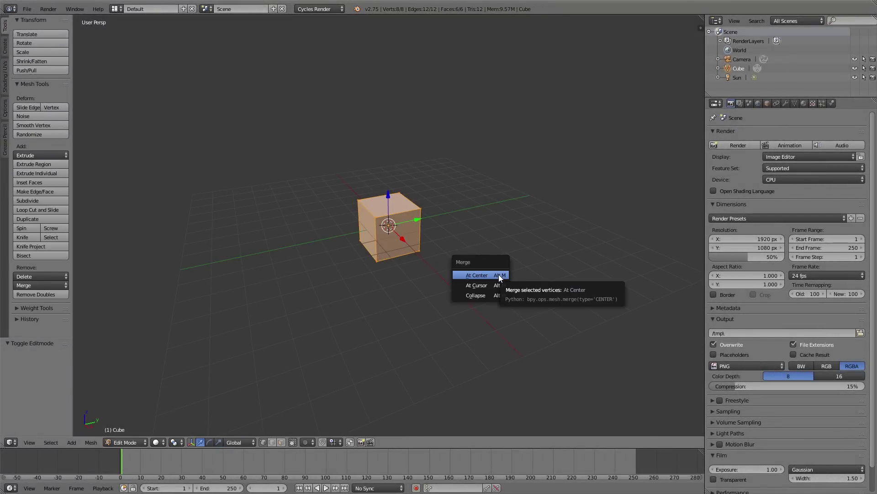
{"action": "left_click", "coordinate": [499, 278]}
{"action": "middle_click_drag", "start_coordinate": [423, 253], "coordinate": [388, 222]}
{"action": "key", "text": "g"}
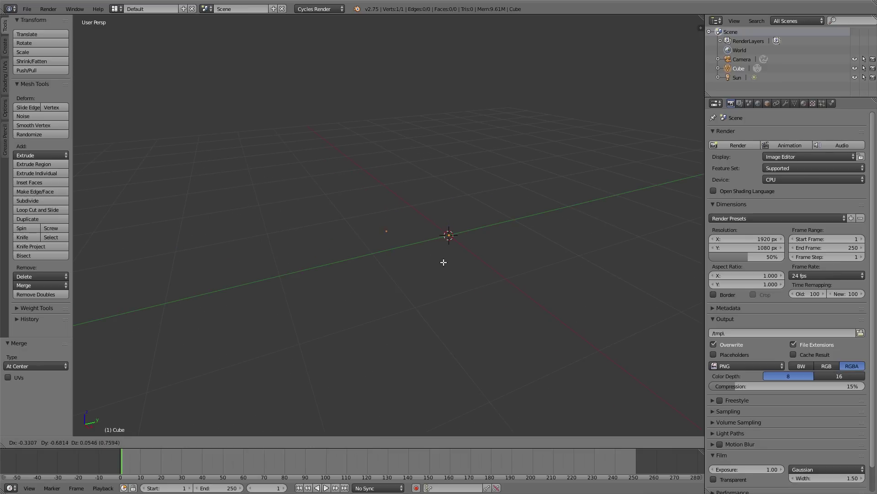
{"action": "key", "text": "Escape"}
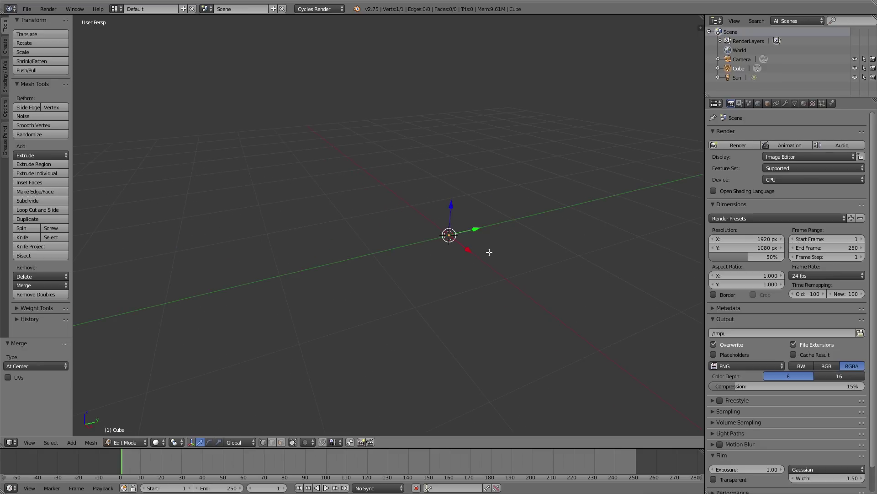
{"action": "left_click", "coordinate": [786, 104]}
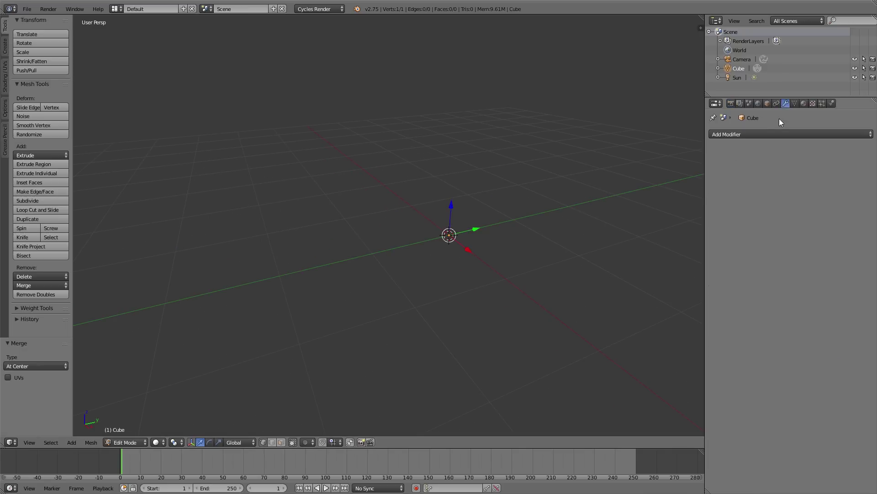
- Add a Skin modifier to the single vertex
{"action": "key", "text": "ctrl+x"}
{"action": "left_click", "coordinate": [764, 135]}
{"action": "left_click", "coordinate": [714, 268]}
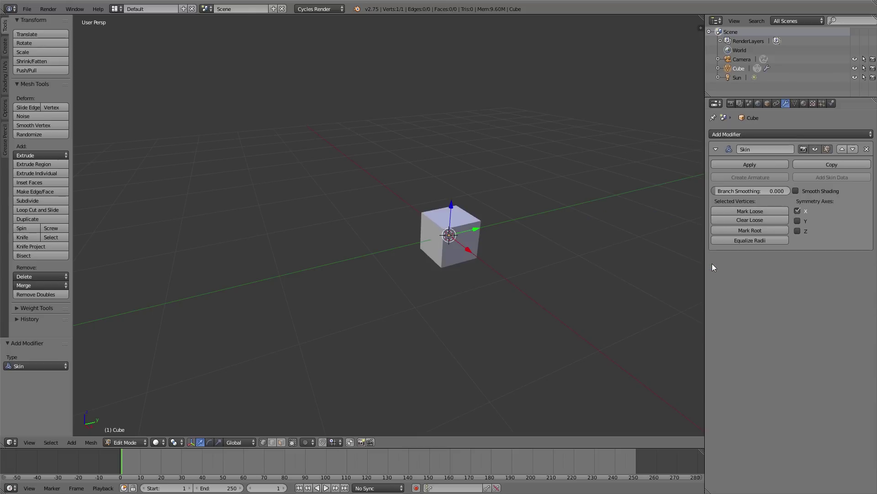
{"action": "mouse_move", "coordinate": [536, 239]}
{"action": "middle_mouse_down"}
{"action": "mouse_move", "coordinate": [505, 250]}
{"action": "mouse_move", "coordinate": [448, 321]}
{"action": "middle_mouse_up"}
- Extrude a trunk straight up, then branch arms to the upper left and right
{"action": "key", "text": "e"}
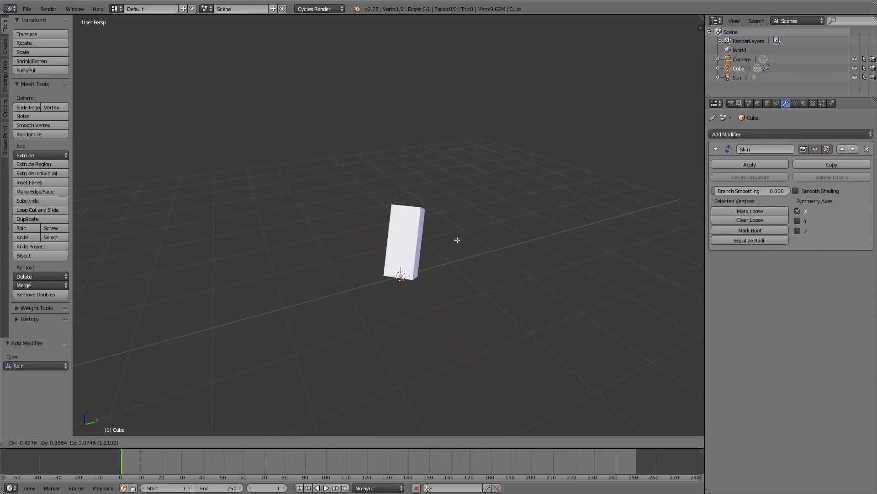
{"action": "key", "text": "z"}
{"action": "left_click", "coordinate": [455, 178]}
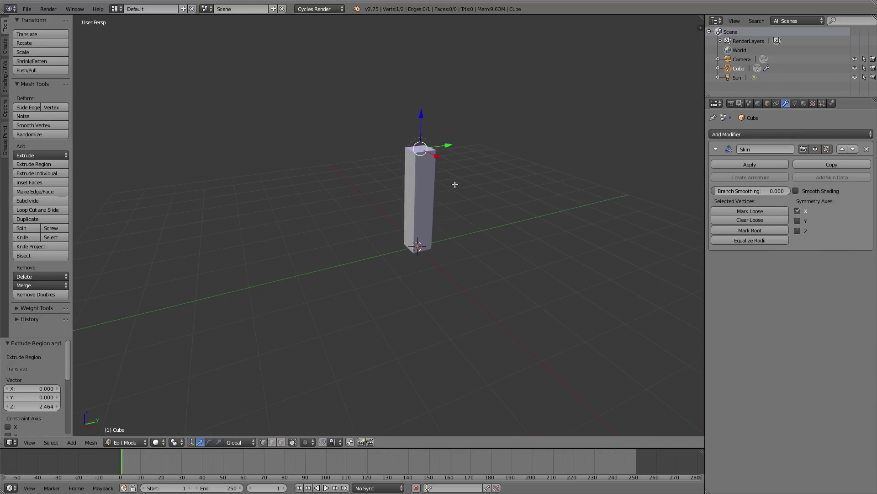
{"action": "key", "text": "e"}
{"action": "left_click", "coordinate": [372, 171]}
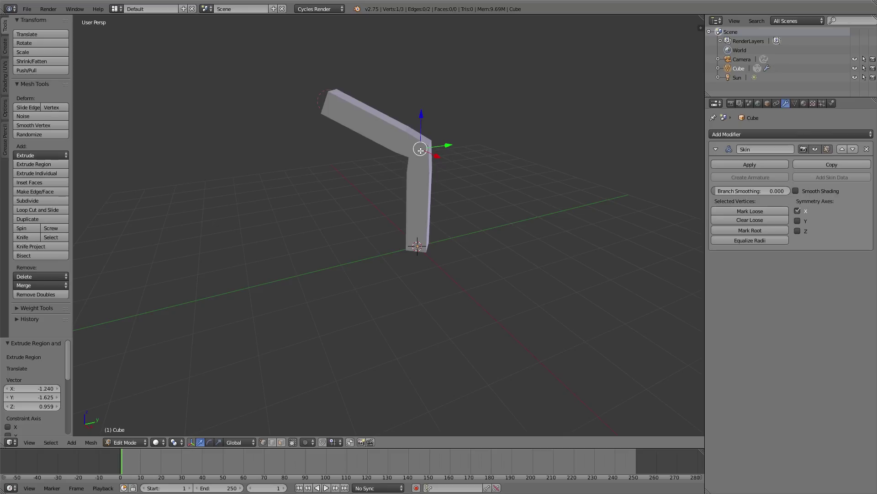
{"action": "key", "text": "e"}
{"action": "left_click", "coordinate": [565, 143]}
{"action": "middle_click_drag", "start_coordinate": [564, 142], "coordinate": [509, 192]}
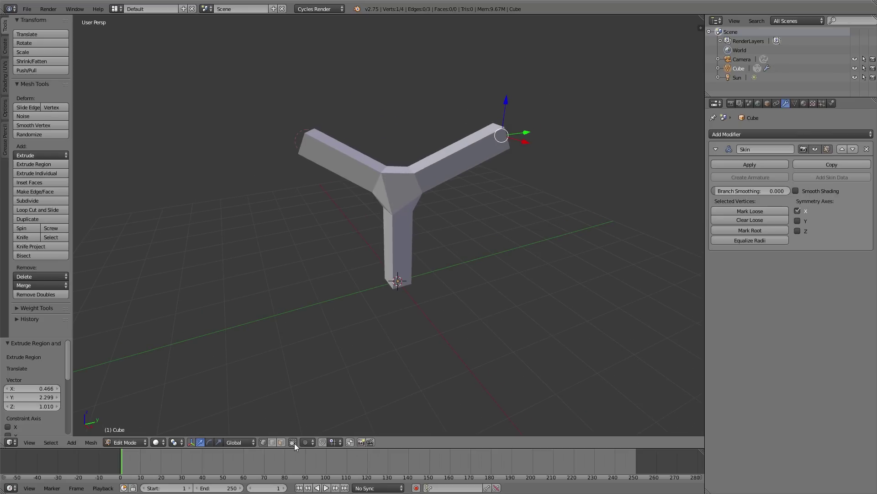
- Extend the left arm's tip with a new upward-pointing arm
{"action": "right_click", "coordinate": [402, 181]}
{"action": "middle_click_drag", "start_coordinate": [504, 134], "coordinate": [410, 293]}
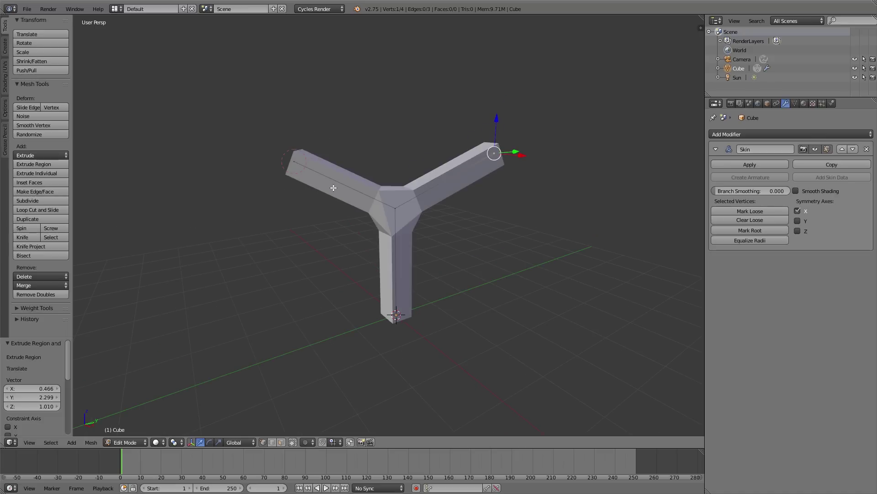
{"action": "middle_click_drag", "start_coordinate": [290, 158], "coordinate": [292, 173]}
{"action": "key", "text": "e"}
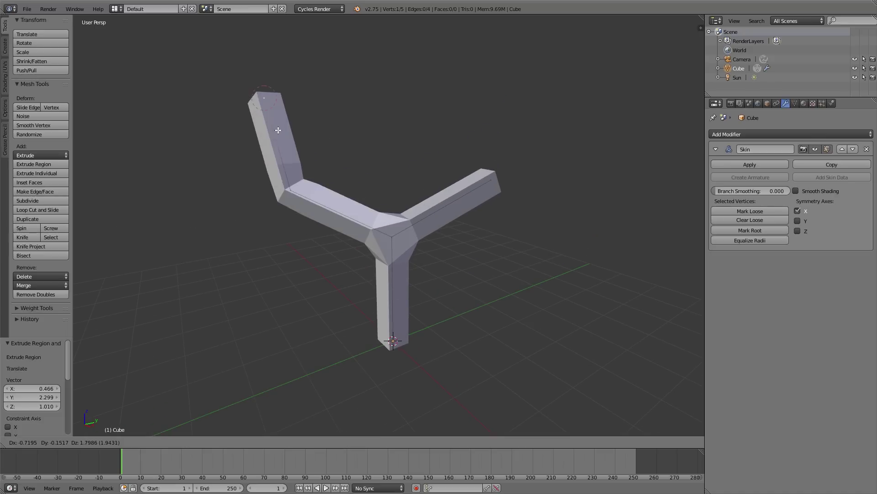
{"action": "left_click", "coordinate": [273, 87]}
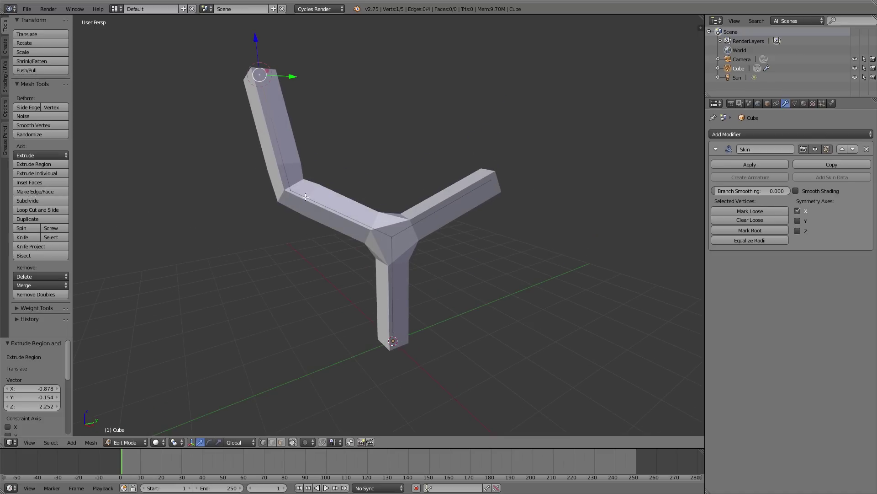
{"action": "left_click", "coordinate": [758, 136]}
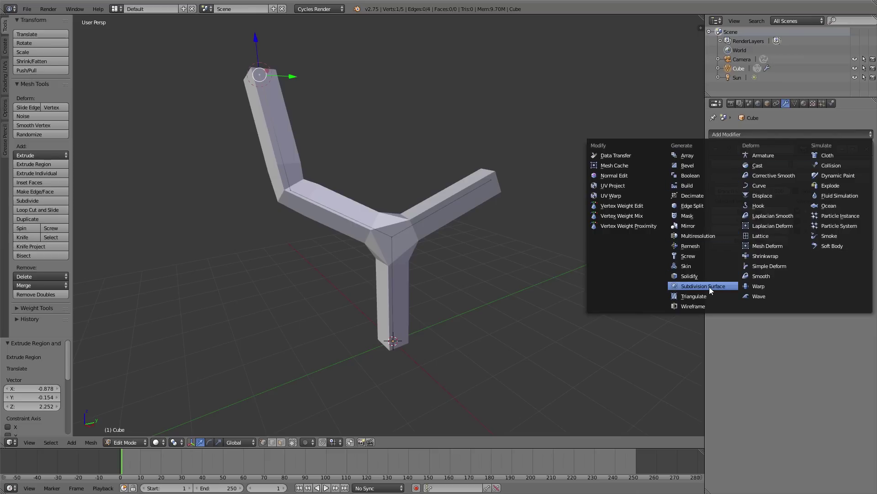
- Add a Subdivision Surface above Skin, then a second Subsurf.001 below it
{"action": "left_click", "coordinate": [709, 286]}
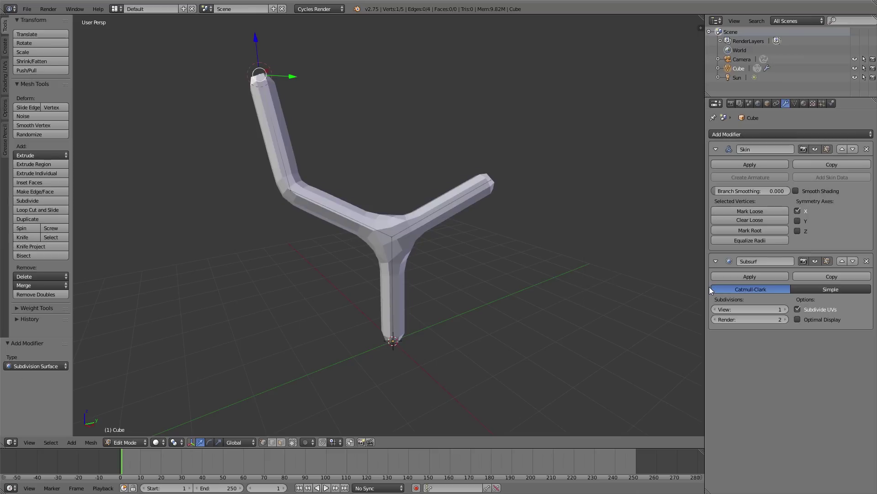
{"action": "left_click", "coordinate": [841, 258]}
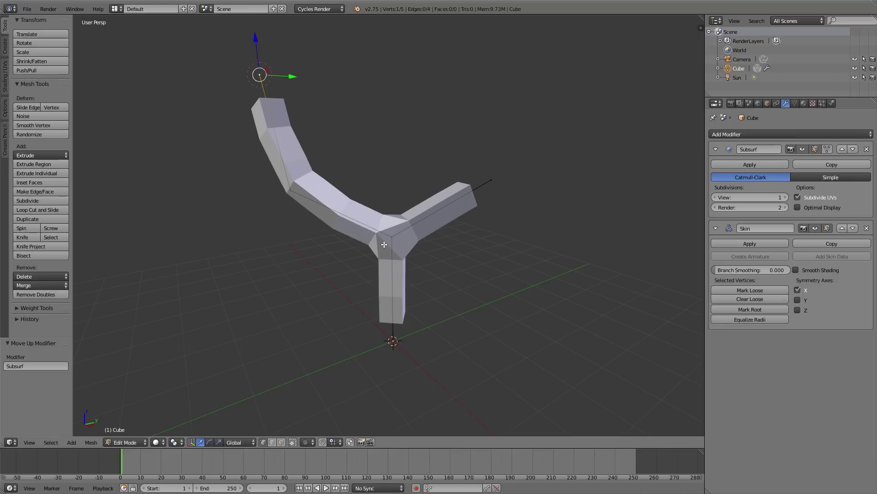
{"action": "middle_click_drag", "start_coordinate": [384, 245], "coordinate": [390, 189]}
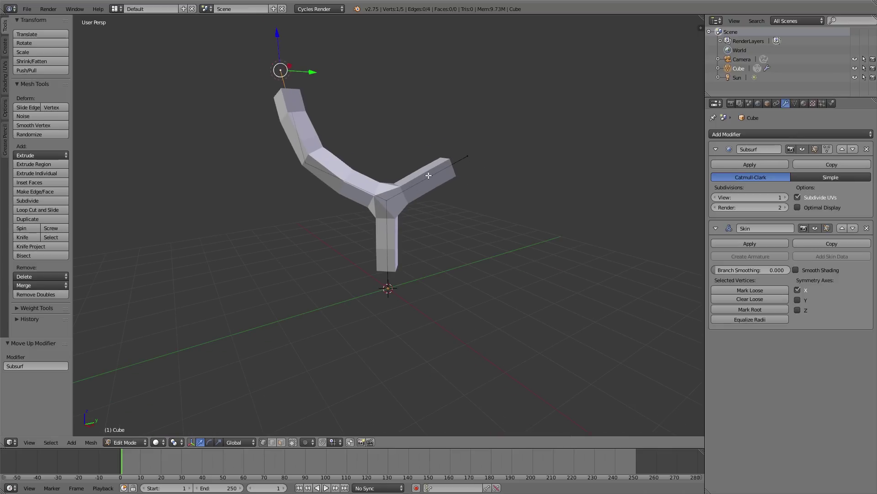
{"action": "left_click", "coordinate": [756, 133]}
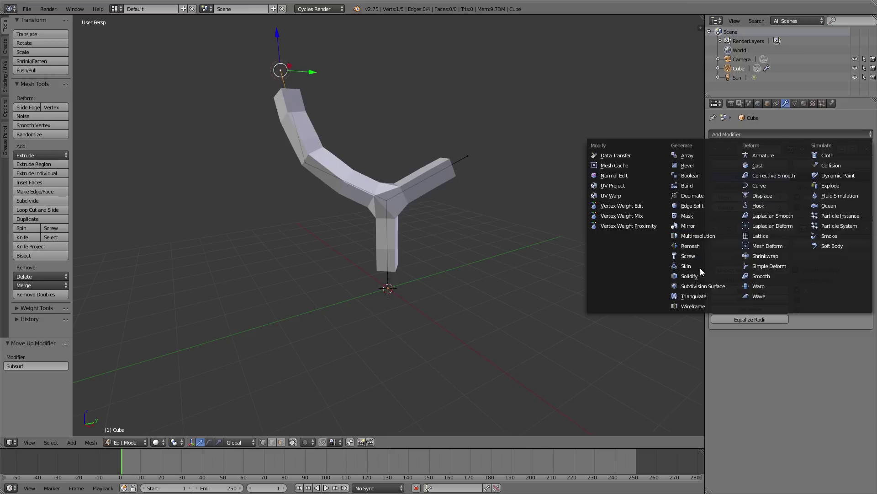
{"action": "left_click", "coordinate": [700, 286]}
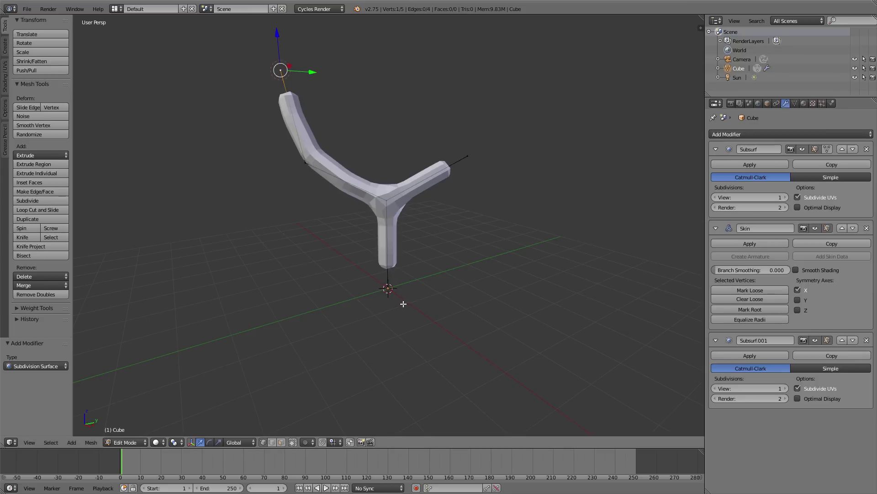
- Extrude the trunk bottom downward and resize its skin radius into a wide base
{"action": "middle_click_drag", "start_coordinate": [398, 307], "coordinate": [394, 269]}
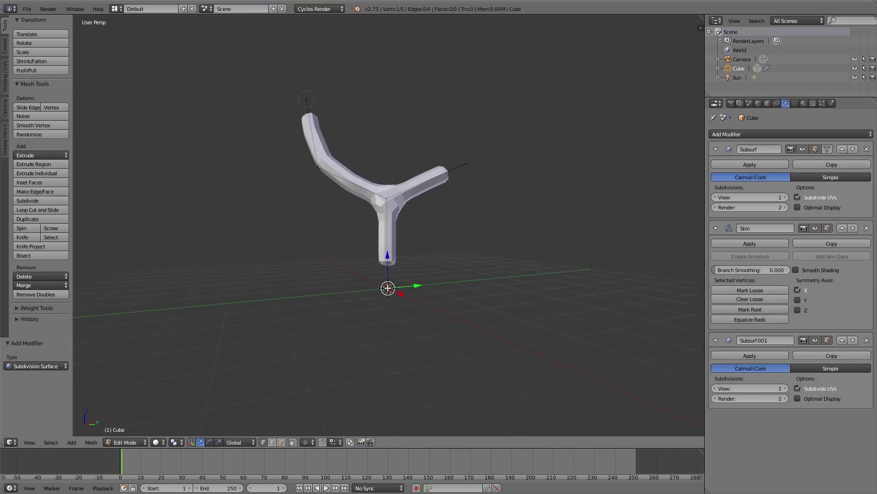
{"action": "scroll", "coordinate": [392, 245], "scroll_direction": "up", "scroll_amount": 3}
{"action": "key", "text": "e"}
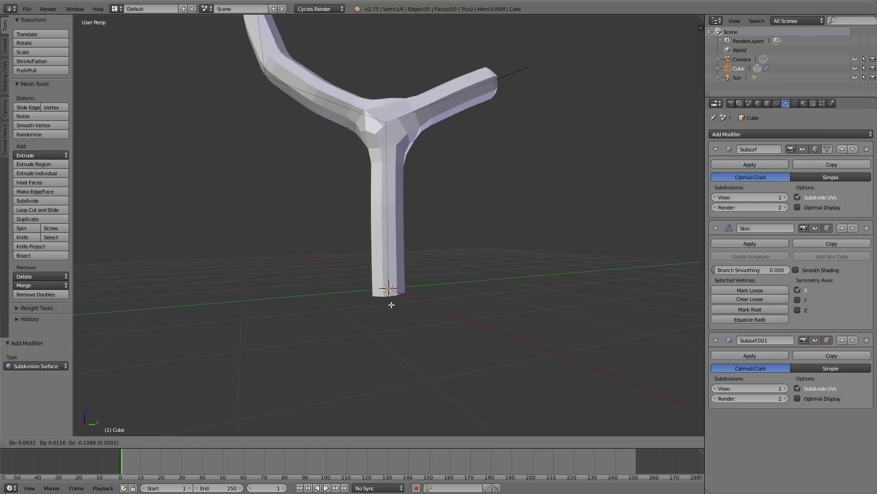
{"action": "left_click", "coordinate": [391, 302]}
{"action": "middle_click_drag", "start_coordinate": [392, 302], "coordinate": [459, 316]}
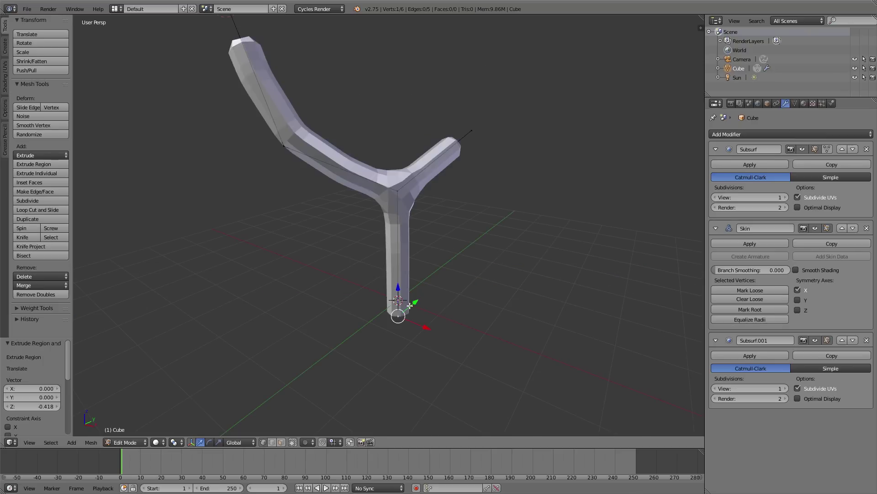
{"action": "scroll", "coordinate": [410, 305], "scroll_direction": "down", "scroll_amount": 2}
{"action": "key", "text": "ctrl+a"}
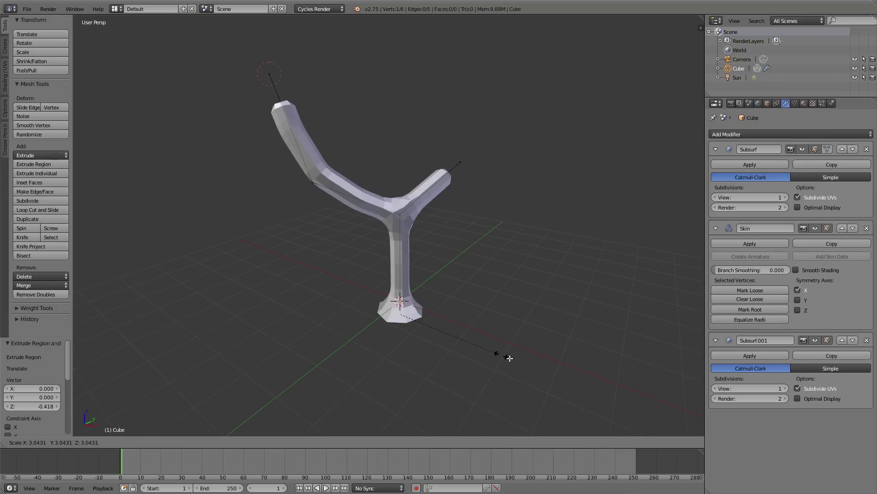
{"action": "left_click", "coordinate": [481, 344]}
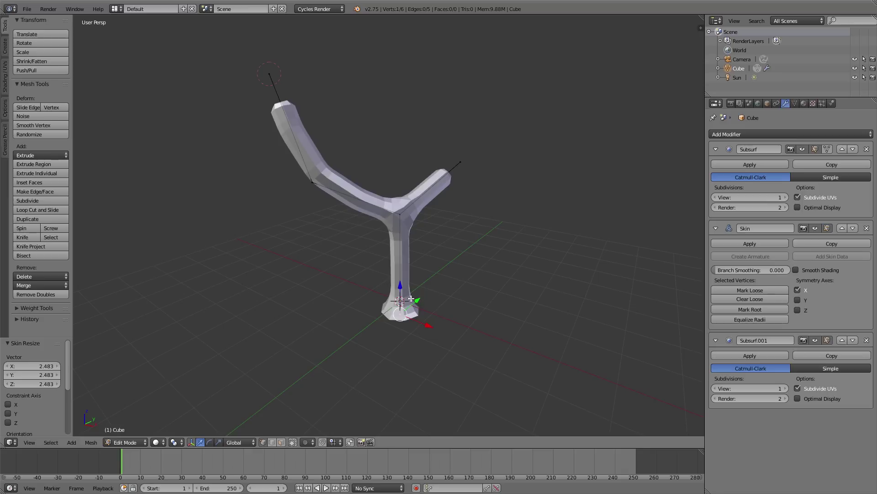
{"action": "key", "text": "ctrl+a"}
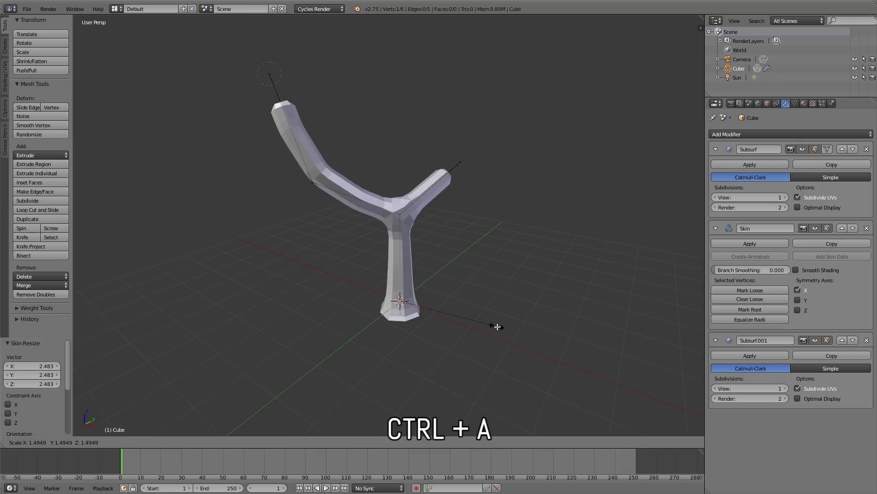
{"action": "left_click", "coordinate": [499, 328]}
{"action": "middle_click_drag", "start_coordinate": [395, 315], "coordinate": [431, 323]}
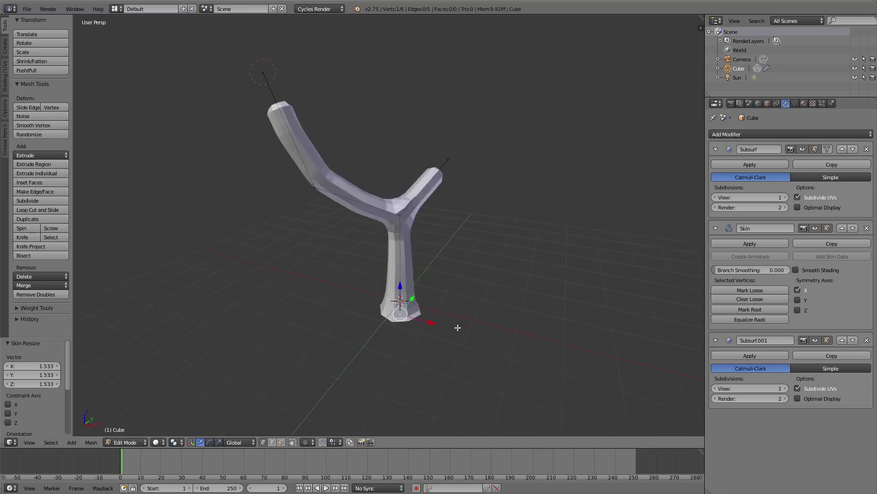
- Extrude a first root from the base and shrink its skin tip
{"action": "key", "text": "e"}
{"action": "left_click", "coordinate": [486, 329]}
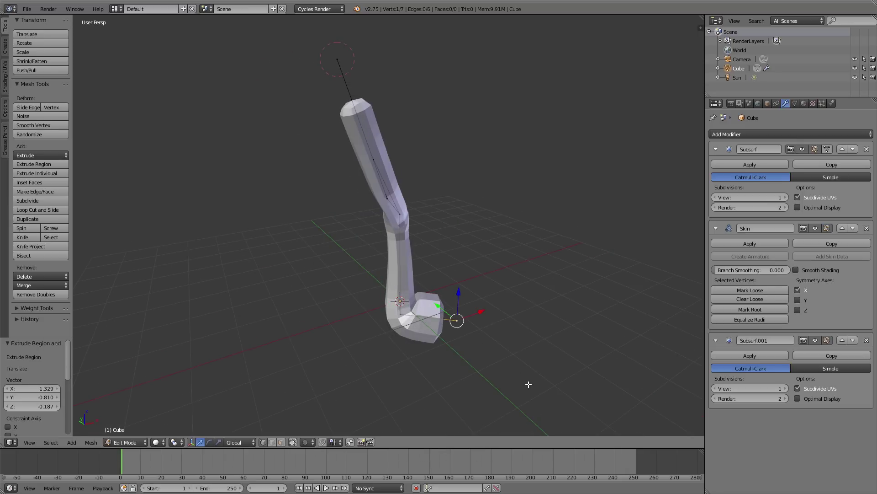
{"action": "key", "text": "ctrl+a"}
{"action": "left_click", "coordinate": [408, 318]}
- Extrude a second root, taper its tip's skin, and deselect all
{"action": "key", "text": "e"}
{"action": "left_click", "coordinate": [445, 347]}
{"action": "mouse_move", "coordinate": [444, 346]}
{"action": "middle_mouse_down"}
{"action": "mouse_move", "coordinate": [385, 333]}
{"action": "mouse_move", "coordinate": [484, 352]}
{"action": "middle_mouse_up"}
{"action": "key", "text": "ctrl+a"}
{"action": "left_click", "coordinate": [361, 341]}
{"action": "mouse_move", "coordinate": [484, 402]}
{"action": "middle_mouse_down"}
{"action": "mouse_move", "coordinate": [371, 361]}
{"action": "mouse_move", "coordinate": [320, 363]}
{"action": "mouse_move", "coordinate": [430, 265]}
{"action": "middle_mouse_up"}
{"action": "key", "text": "ctrl+a"}
{"action": "left_click", "coordinate": [366, 361]}
{"action": "key", "text": "a"}
{"action": "scroll", "coordinate": [459, 279], "scroll_direction": "down", "scroll_amount": 2}
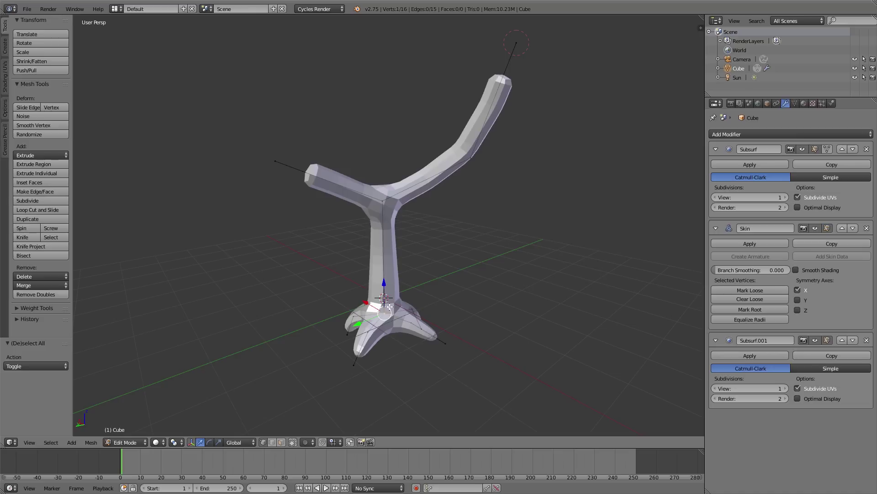
- Mark the trunk base as skin root, extrude a left-arm branch and shrink the right arm tip
{"action": "left_click", "coordinate": [751, 308]}
{"action": "key", "text": "alt+F10"}
{"action": "key", "text": "e"}
{"action": "left_click", "coordinate": [314, 196]}
{"action": "right_click", "coordinate": [558, 100]}
{"action": "key", "text": "ctrl+a"}
{"action": "left_click", "coordinate": [591, 170]}
- Extrude two more branch segments from the existing branch tips
{"action": "middle_click_drag", "start_coordinate": [489, 217], "coordinate": [573, 231]}
{"action": "key", "text": "e"}
{"action": "left_click", "coordinate": [619, 286]}
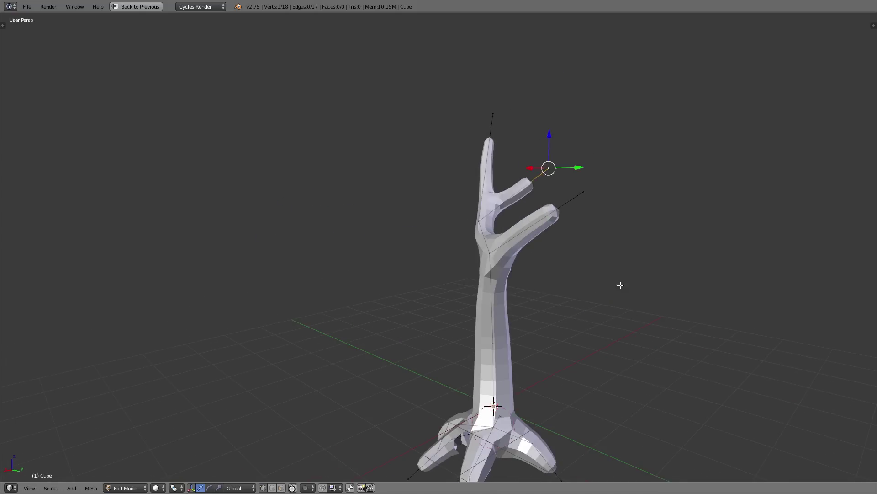
{"action": "right_click", "coordinate": [409, 276]}
{"action": "key", "text": "e"}
{"action": "left_click", "coordinate": [349, 219]}
- Extend further branch tips and thin the skin at the newest tip
{"action": "middle_click_drag", "start_coordinate": [395, 280], "coordinate": [464, 298]}
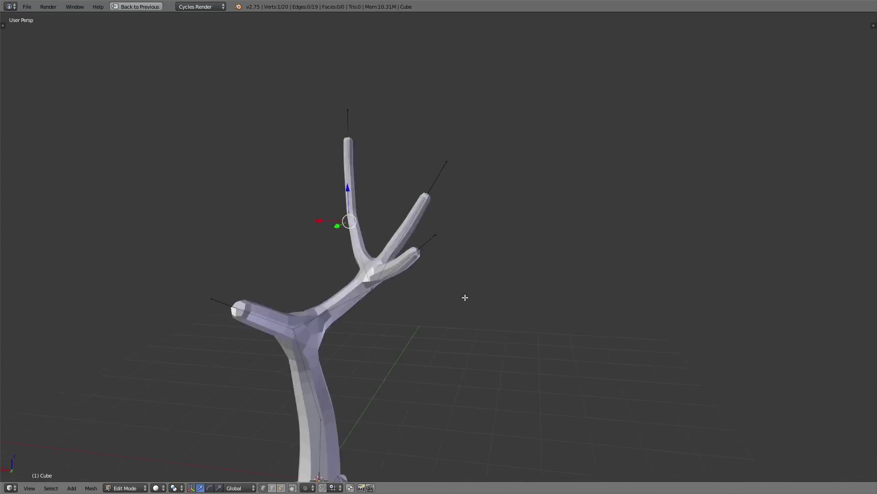
{"action": "key", "text": "e"}
{"action": "left_click", "coordinate": [337, 226]}
{"action": "middle_click_drag", "start_coordinate": [427, 172], "coordinate": [478, 247]}
{"action": "key", "text": "e"}
{"action": "left_click", "coordinate": [413, 166]}
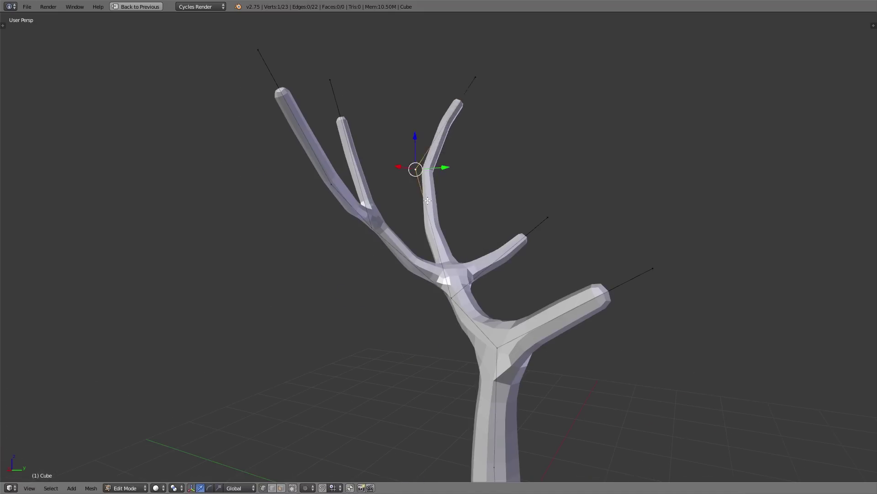
{"action": "middle_click_drag", "start_coordinate": [413, 166], "coordinate": [405, 310]}
{"action": "key", "text": "ctrl+a"}
{"action": "left_click", "coordinate": [405, 310]}
- Grow a long two-segment branch to the right plus a short new branch
{"action": "key", "text": "e"}
{"action": "left_click", "coordinate": [564, 304]}
{"action": "key", "text": "e"}
{"action": "left_click", "coordinate": [588, 357]}
{"action": "mouse_move", "coordinate": [588, 357]}
{"action": "middle_mouse_down"}
{"action": "mouse_move", "coordinate": [390, 366]}
{"action": "mouse_move", "coordinate": [439, 347]}
{"action": "mouse_move", "coordinate": [582, 372]}
{"action": "middle_mouse_up"}
{"action": "key", "text": "e"}
{"action": "left_click", "coordinate": [439, 348]}
- Extrude more branch vertices and shrink the skin at their tip
{"action": "key", "text": "e"}
{"action": "key", "text": "e"}
{"action": "left_click", "coordinate": [555, 378]}
- Extrude a chain of upper branch segments toward the crown
{"action": "key", "text": "e"}
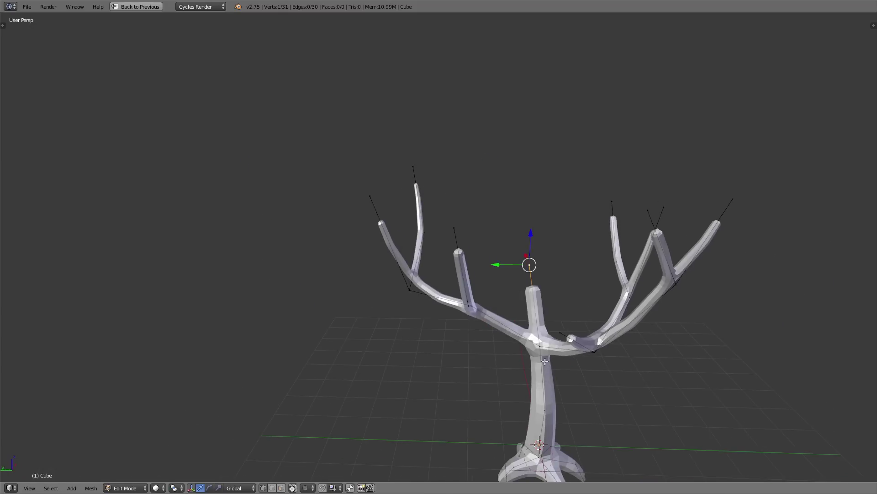
{"action": "left_click", "coordinate": [598, 366]}
{"action": "key", "text": "ctrl+a"}
{"action": "left_click", "coordinate": [642, 324]}
{"action": "key", "text": "e"}
{"action": "left_click", "coordinate": [478, 166]}
{"action": "mouse_move", "coordinate": [477, 166]}
{"action": "middle_mouse_down"}
{"action": "mouse_move", "coordinate": [489, 155]}
{"action": "mouse_move", "coordinate": [524, 214]}
{"action": "middle_mouse_up"}
{"action": "key", "text": "e"}
{"action": "left_click", "coordinate": [500, 151]}
- Extend a selected upper branch vertex and start a new branch from the trunk
{"action": "key", "text": "e"}
{"action": "left_click", "coordinate": [524, 214]}
{"action": "right_click", "coordinate": [473, 98]}
{"action": "key", "text": "e"}
{"action": "left_click", "coordinate": [483, 100]}
{"action": "mouse_move", "coordinate": [484, 100]}
{"action": "middle_mouse_down"}
{"action": "mouse_move", "coordinate": [368, 254]}
{"action": "mouse_move", "coordinate": [407, 201]}
{"action": "middle_mouse_up"}
{"action": "right_click", "coordinate": [400, 226]}
- Add another trunk branch and extend its tip further outward
{"action": "key", "text": "e"}
{"action": "left_click", "coordinate": [342, 222]}
{"action": "key", "text": "e"}
{"action": "key", "text": "e"}
{"action": "left_click", "coordinate": [357, 224]}
{"action": "mouse_move", "coordinate": [356, 224]}
{"action": "middle_mouse_down"}
{"action": "mouse_move", "coordinate": [331, 185]}
{"action": "mouse_move", "coordinate": [357, 165]}
{"action": "mouse_move", "coordinate": [413, 256]}
{"action": "middle_mouse_up"}
{"action": "right_click", "coordinate": [330, 185], "text": "shift"}
{"action": "key", "text": "e"}
{"action": "left_click", "coordinate": [251, 196]}
{"action": "key", "text": "e"}
{"action": "left_click", "coordinate": [304, 167]}
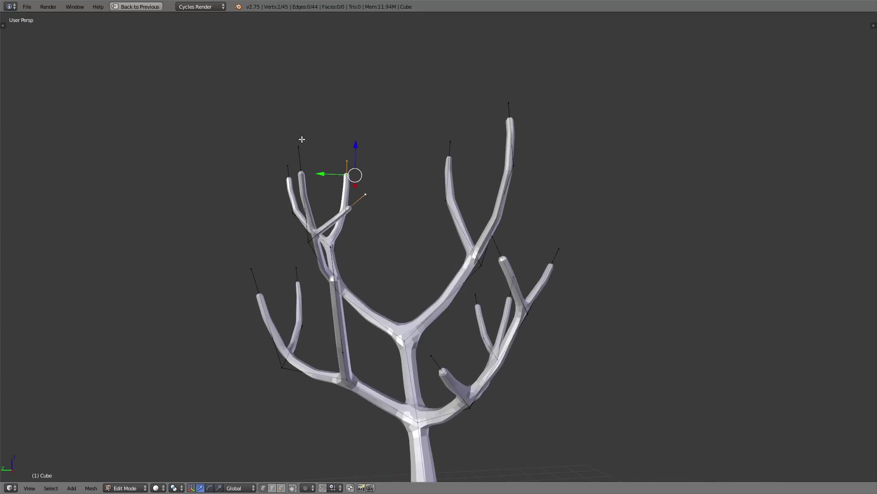
- Duplicate a branch cluster and place it rotated to the right of the tree
{"action": "scroll", "coordinate": [517, 158], "scroll_direction": "down", "scroll_amount": 1}
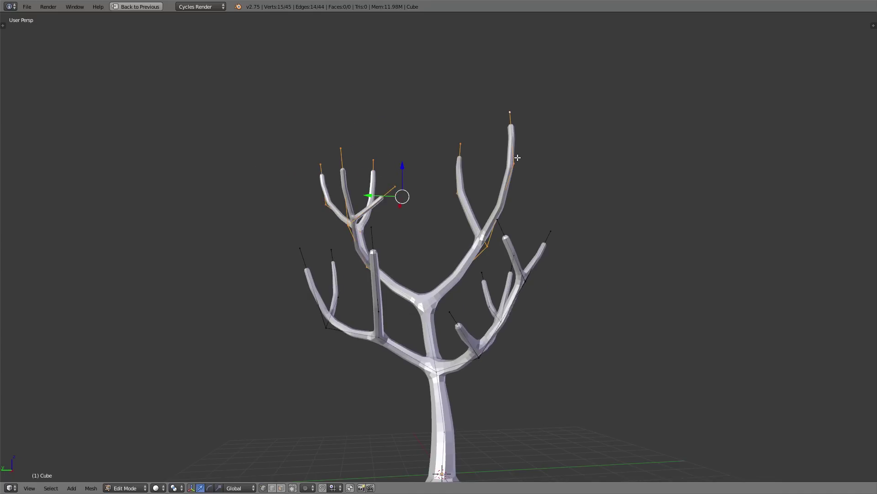
{"action": "middle_click_drag", "start_coordinate": [512, 315], "coordinate": [496, 276]}
{"action": "scroll", "coordinate": [496, 276], "scroll_direction": "down", "scroll_amount": 2}
{"action": "key", "text": "shift+d"}
{"action": "left_click", "coordinate": [638, 283]}
{"action": "key", "text": "r"}
{"action": "left_click", "coordinate": [644, 307]}
- Scale the branch copy slightly smaller and rotate it to a new angle
{"action": "middle_click_drag", "start_coordinate": [645, 307], "coordinate": [568, 313]}
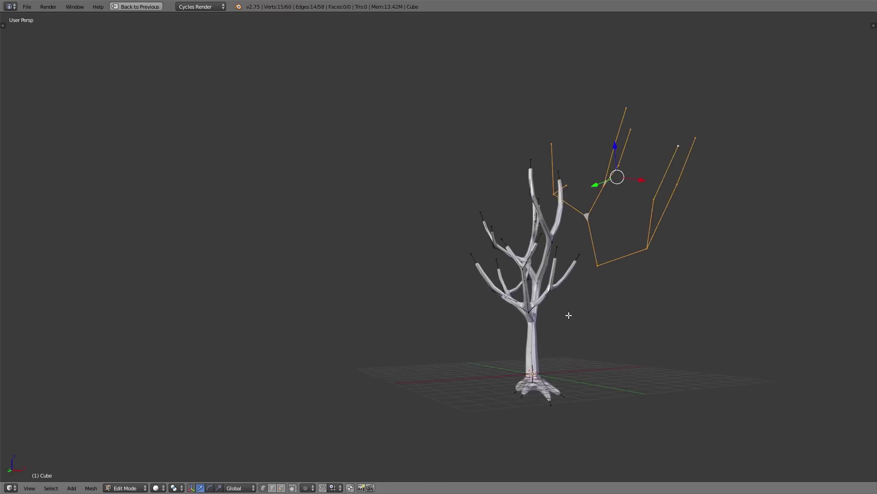
{"action": "key", "text": "s"}
{"action": "left_click", "coordinate": [652, 335]}
{"action": "middle_click_drag", "start_coordinate": [650, 333], "coordinate": [513, 306]}
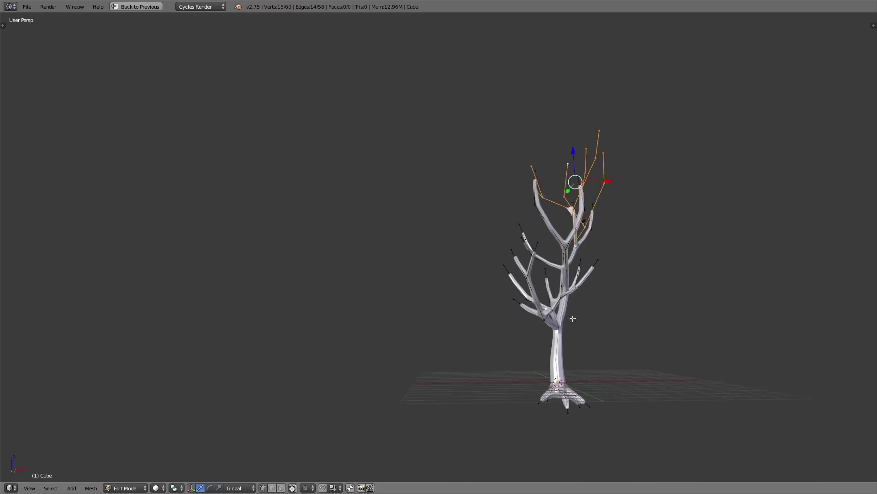
{"action": "key", "text": "r"}
{"action": "left_click", "coordinate": [556, 308]}
- Move the branch copy step by step until it floats beside the trunk
{"action": "key", "text": "g"}
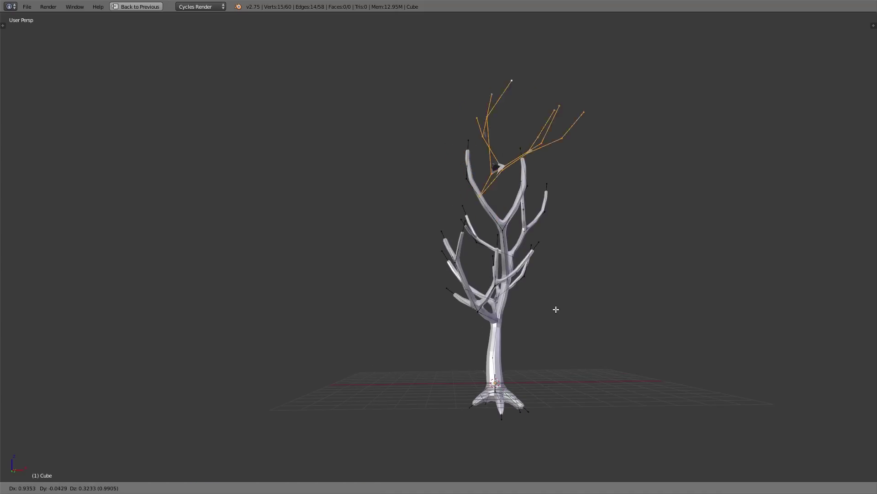
{"action": "left_click", "coordinate": [588, 366]}
{"action": "mouse_move", "coordinate": [588, 366]}
{"action": "middle_mouse_down"}
{"action": "mouse_move", "coordinate": [628, 326]}
{"action": "mouse_move", "coordinate": [548, 323]}
{"action": "mouse_move", "coordinate": [528, 349]}
{"action": "mouse_move", "coordinate": [503, 340]}
{"action": "middle_mouse_up"}
{"action": "key", "text": "g"}
{"action": "left_click", "coordinate": [605, 341]}
{"action": "mouse_move", "coordinate": [605, 309]}
{"action": "middle_mouse_down"}
{"action": "mouse_move", "coordinate": [580, 320]}
{"action": "mouse_move", "coordinate": [525, 310]}
{"action": "mouse_move", "coordinate": [527, 293]}
{"action": "middle_mouse_up"}
{"action": "key", "text": "g"}
{"action": "left_click", "coordinate": [502, 299]}
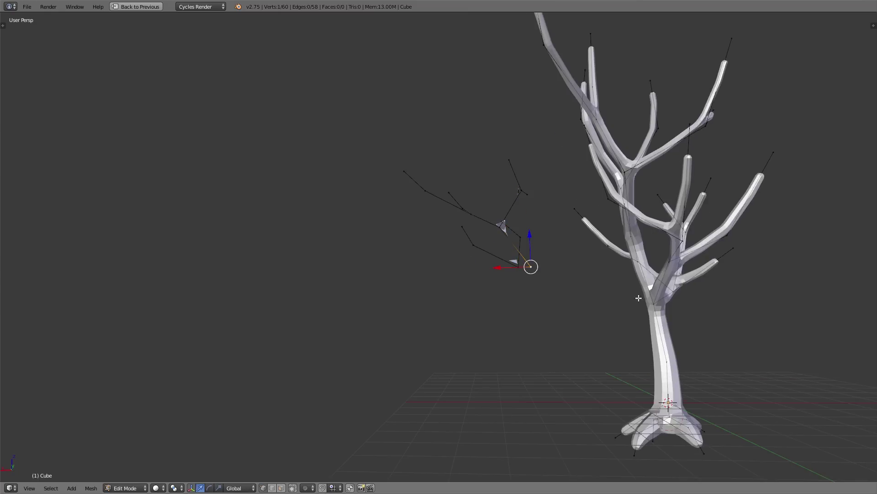
- Join the branch copy to the trunk with F and select the left branch vertices
{"action": "key", "text": "f"}
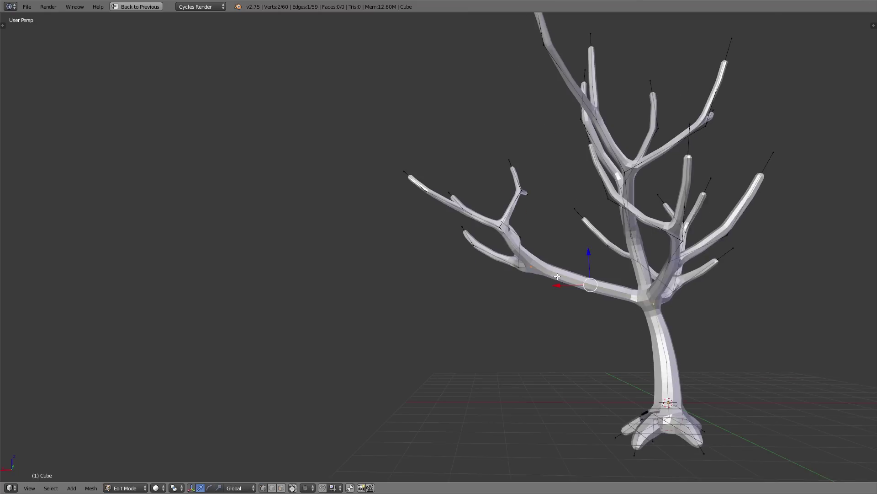
{"action": "middle_click_drag", "start_coordinate": [557, 276], "coordinate": [562, 276]}
{"action": "scroll", "coordinate": [503, 262], "scroll_direction": "down", "scroll_amount": 3}
{"action": "scroll", "coordinate": [487, 262], "scroll_direction": "down", "scroll_amount": 2}
{"action": "mouse_move", "coordinate": [488, 263]}
{"action": "left_mouse_down"}
{"action": "mouse_move", "coordinate": [441, 194]}
{"action": "mouse_move", "coordinate": [433, 199]}
{"action": "left_mouse_up"}
{"action": "key", "text": "Escape"}
- Set Pivot Point to 3D Cursor, try rotating the left branch, then undo it
{"action": "scroll", "coordinate": [498, 269], "scroll_direction": "up", "scroll_amount": 2}
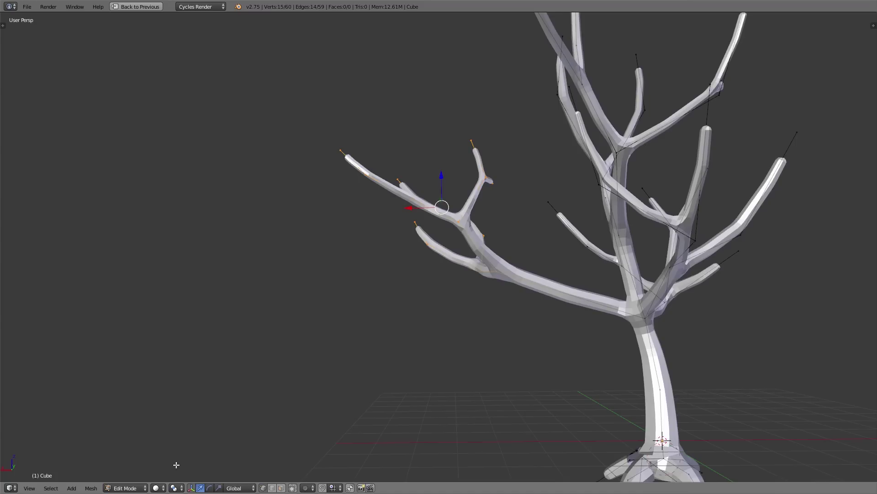
{"action": "left_click", "coordinate": [175, 490]}
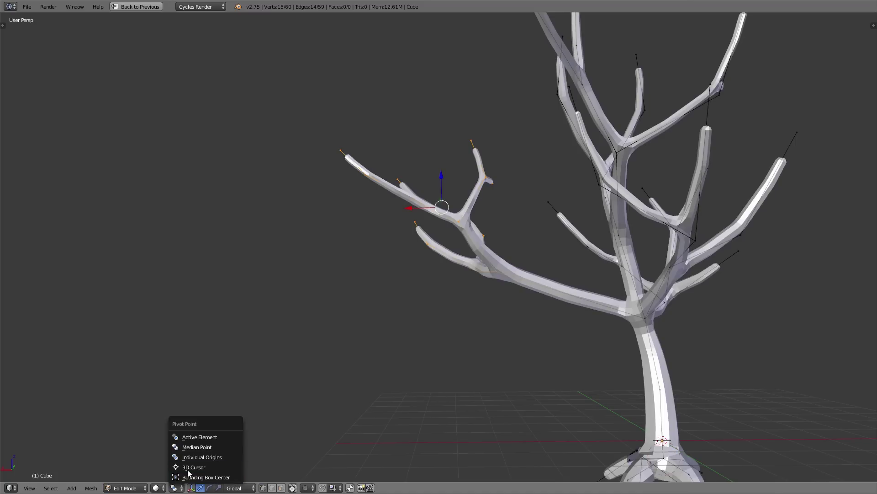
{"action": "left_click", "coordinate": [188, 470]}
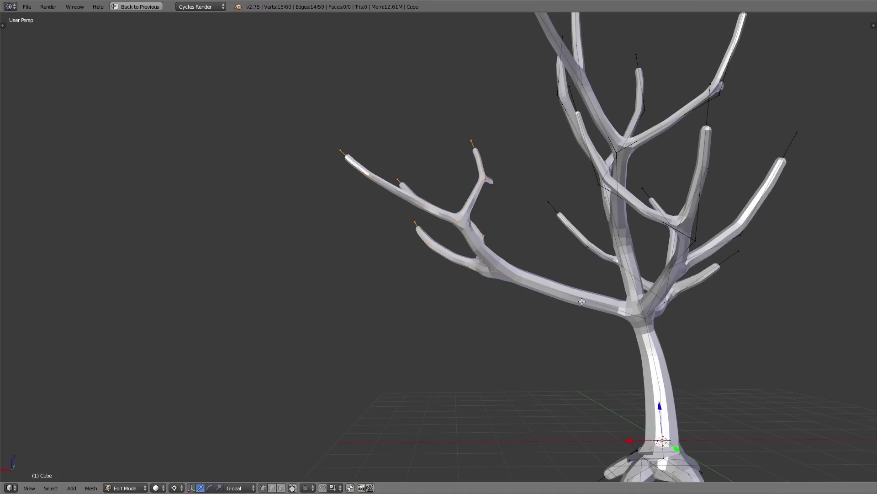
{"action": "key", "text": "r"}
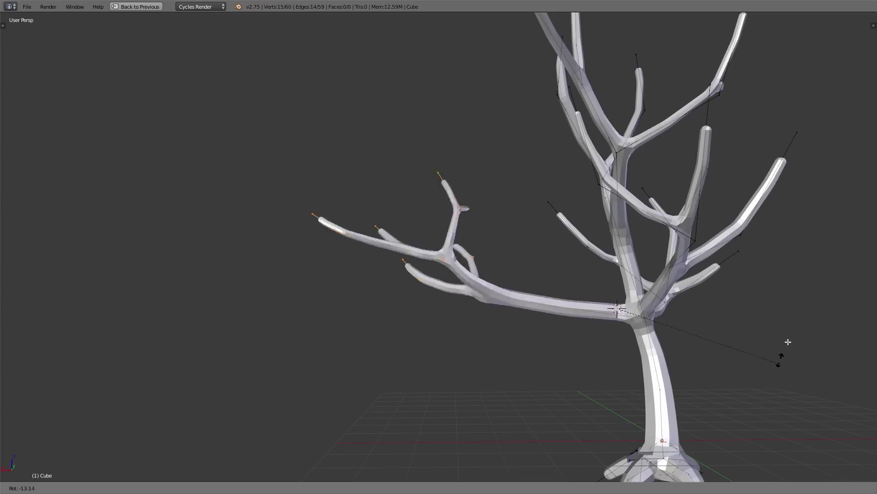
{"action": "left_click", "coordinate": [731, 415]}
{"action": "key", "text": "ctrl+z"}
{"action": "key", "text": "ctrl+z"}
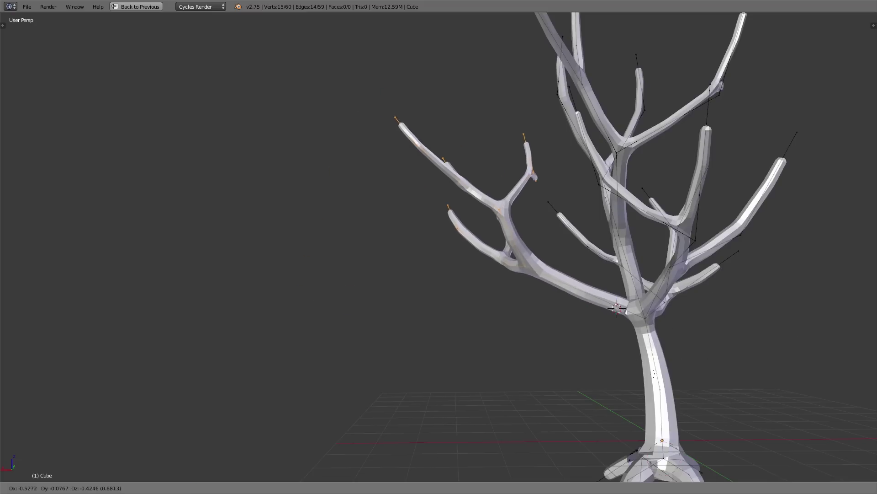
{"action": "key", "text": "ctrl+z"}
{"action": "key", "text": "ctrl+z"}
{"action": "key", "text": "ctrl+z"}
- Box-select the left branches, scale them down, then deselect all
{"action": "key", "text": "b"}
{"action": "left_click_drag", "start_coordinate": [417, 75], "coordinate": [533, 317]}
{"action": "key", "text": "s"}
{"action": "left_click", "coordinate": [603, 364]}
{"action": "mouse_move", "coordinate": [603, 364]}
{"action": "middle_mouse_down"}
{"action": "mouse_move", "coordinate": [652, 310]}
{"action": "mouse_move", "coordinate": [605, 191]}
{"action": "mouse_move", "coordinate": [588, 286]}
{"action": "middle_mouse_up"}
{"action": "key", "text": "a"}
{"action": "key", "text": "a"}
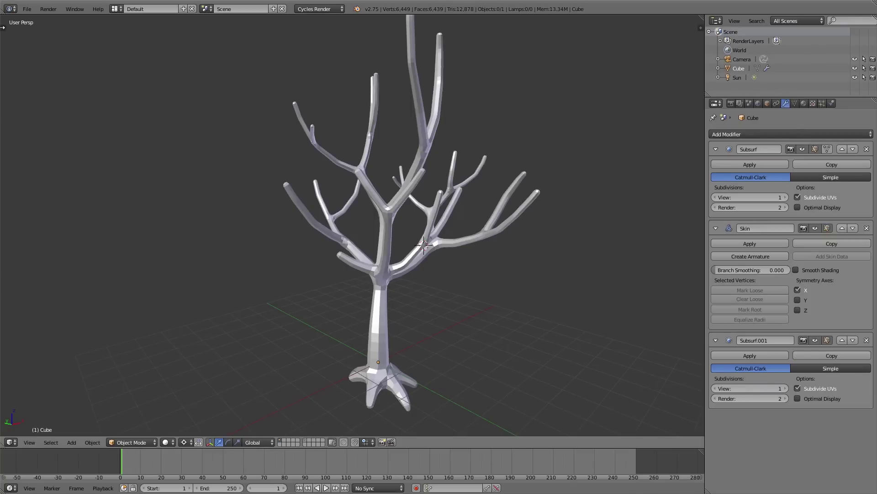
- Restore the normal layout, enable Skin modifier Smooth Shading and orbit the smoothed tree
{"action": "left_click", "coordinate": [2, 28]}
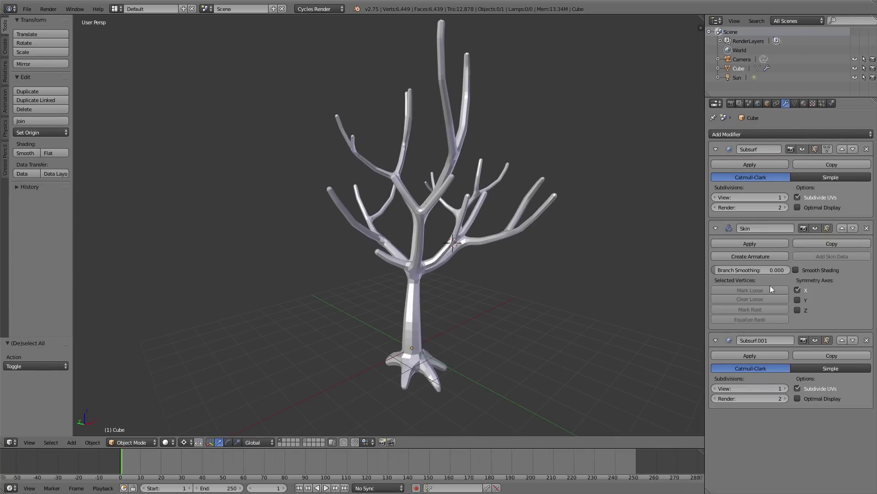
{"action": "left_click", "coordinate": [797, 269]}
{"action": "key", "text": "shift+c"}
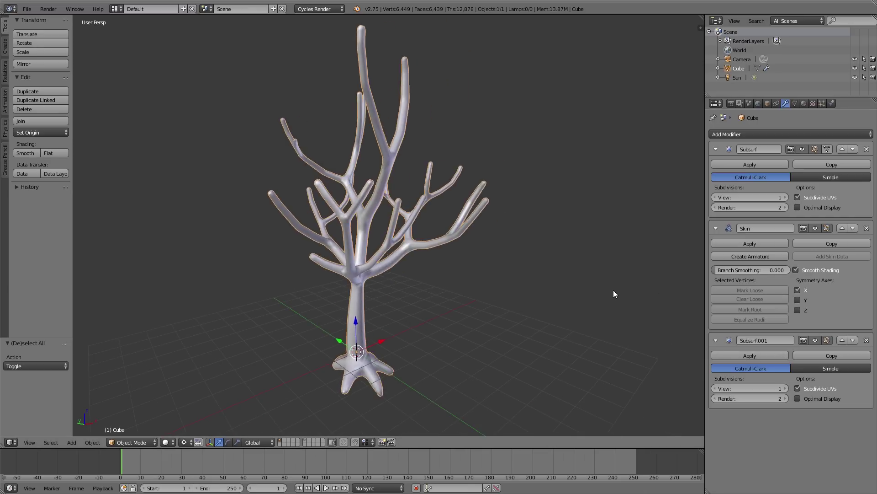
{"action": "middle_click_drag", "start_coordinate": [613, 294], "coordinate": [515, 290]}
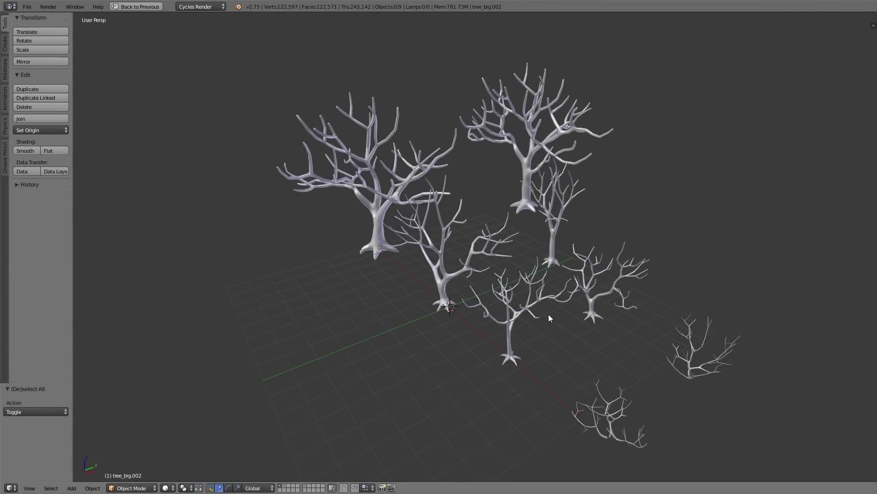
- Select and orbit around the big tree, tree_medium.002 and tree_small.002
{"action": "right_click", "coordinate": [369, 214]}
{"action": "mouse_move", "coordinate": [361, 215]}
{"action": "middle_mouse_down"}
{"action": "mouse_move", "coordinate": [478, 208]}
{"action": "mouse_move", "coordinate": [369, 197]}
{"action": "mouse_move", "coordinate": [450, 214]}
{"action": "mouse_move", "coordinate": [262, 162]}
{"action": "middle_mouse_up"}
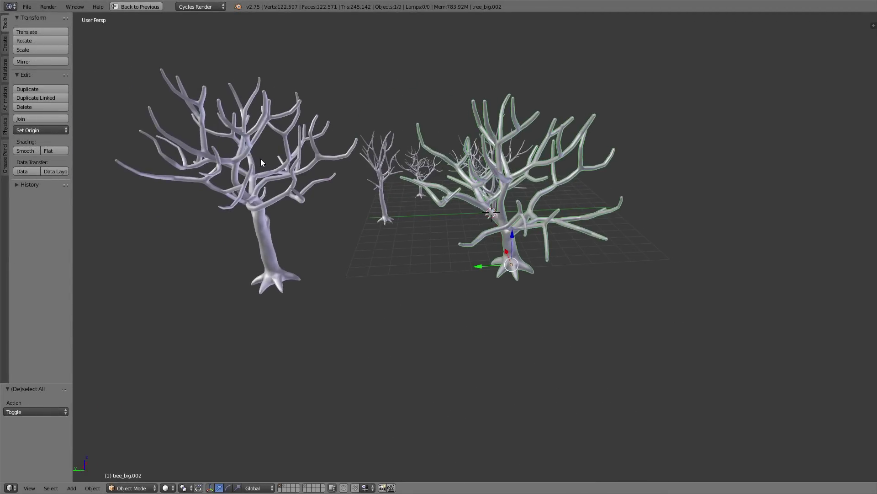
{"action": "mouse_move", "coordinate": [521, 182]}
{"action": "middle_mouse_down"}
{"action": "mouse_move", "coordinate": [448, 226]}
{"action": "mouse_move", "coordinate": [489, 180]}
{"action": "middle_mouse_up"}
{"action": "right_click", "coordinate": [489, 180]}
{"action": "mouse_move", "coordinate": [564, 227]}
{"action": "middle_mouse_down"}
{"action": "mouse_move", "coordinate": [445, 210]}
{"action": "mouse_move", "coordinate": [514, 218]}
{"action": "middle_mouse_up"}
{"action": "right_click", "coordinate": [515, 217]}
{"action": "middle_click_drag", "start_coordinate": [567, 204], "coordinate": [700, 276]}
{"action": "scroll", "coordinate": [696, 275], "scroll_direction": "up", "scroll_amount": 4}
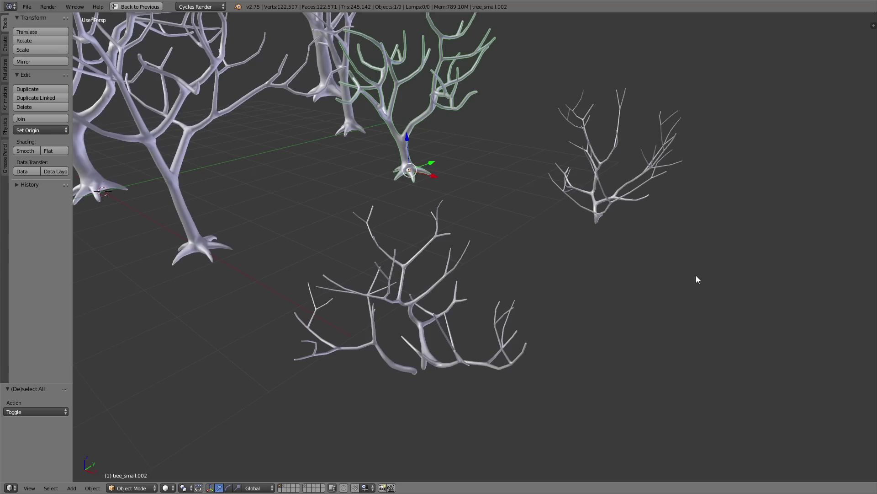
- Inspect the front trees up close, deselect all, then pick and orbit another tree
{"action": "right_click", "coordinate": [448, 324]}
{"action": "middle_click_drag", "start_coordinate": [461, 357], "coordinate": [457, 326]}
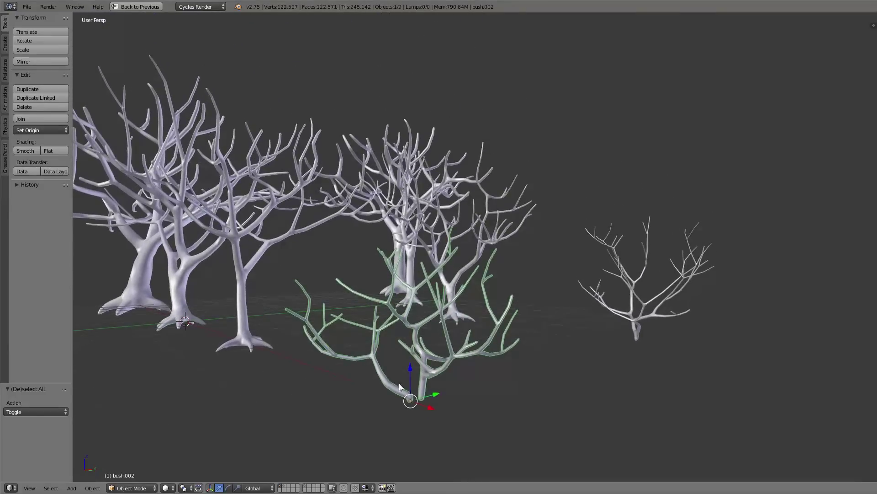
{"action": "scroll", "coordinate": [312, 341], "scroll_direction": "up", "scroll_amount": 4}
{"action": "mouse_move", "coordinate": [313, 341]}
{"action": "middle_mouse_down"}
{"action": "mouse_move", "coordinate": [432, 318]}
{"action": "mouse_move", "coordinate": [421, 326]}
{"action": "middle_mouse_up"}
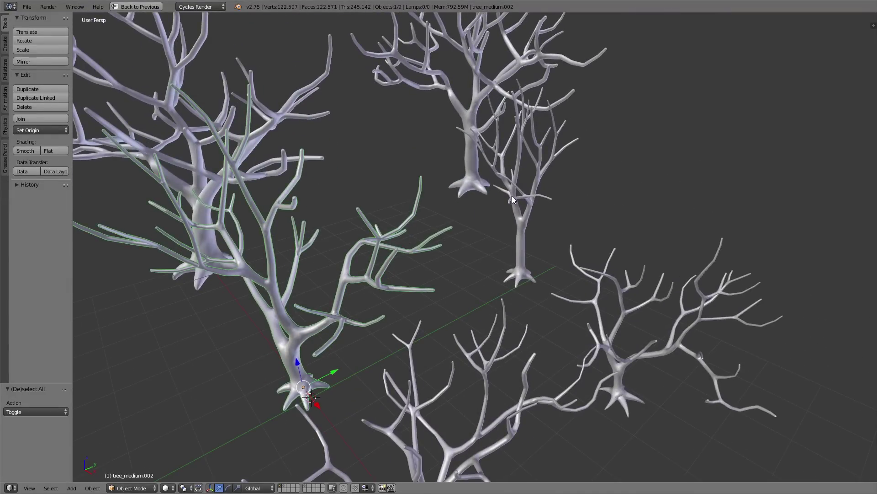
{"action": "scroll", "coordinate": [512, 195], "scroll_direction": "down", "scroll_amount": 5}
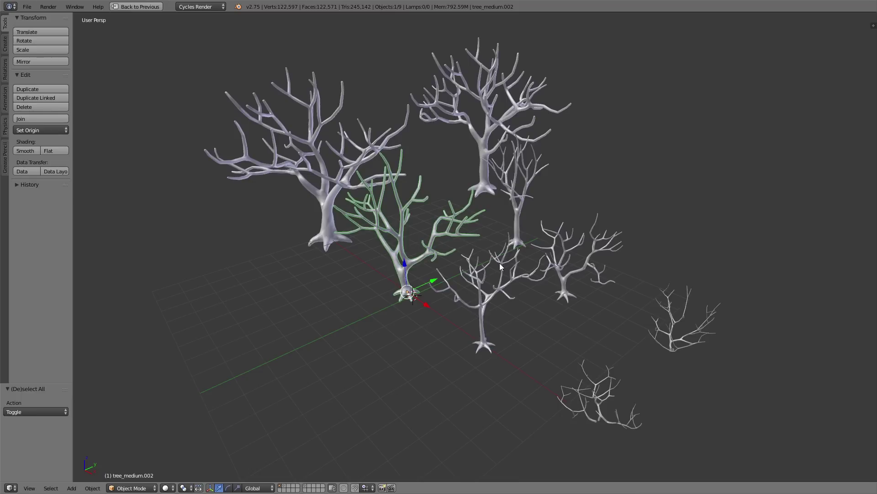
{"action": "key", "text": "a"}
{"action": "right_click", "coordinate": [414, 264]}
{"action": "mouse_move", "coordinate": [418, 264]}
{"action": "middle_mouse_down"}
{"action": "mouse_move", "coordinate": [459, 258]}
{"action": "mouse_move", "coordinate": [395, 260]}
{"action": "middle_mouse_up"}
{"action": "scroll", "coordinate": [394, 260], "scroll_direction": "up", "scroll_amount": 2}
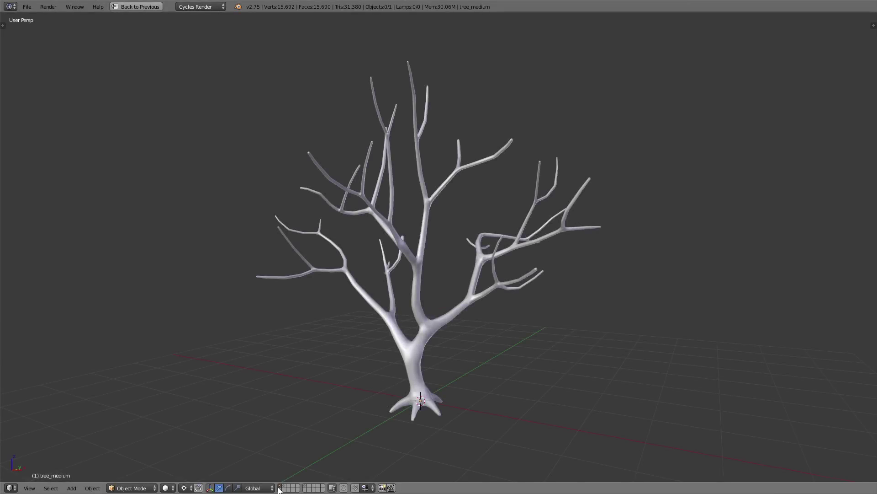
- Show the three branch-tree layer, pick tree_branch_big, and restore the normal layout
{"action": "left_click", "coordinate": [284, 488]}
{"action": "right_click", "coordinate": [358, 374]}
{"action": "mouse_move", "coordinate": [366, 380]}
{"action": "middle_mouse_down"}
{"action": "mouse_move", "coordinate": [422, 399]}
{"action": "mouse_move", "coordinate": [448, 267]}
{"action": "mouse_move", "coordinate": [450, 205]}
{"action": "middle_mouse_up"}
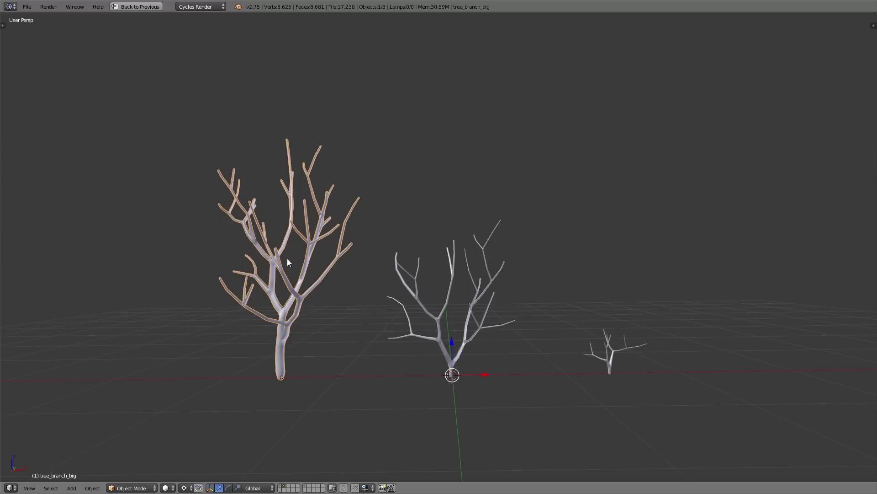
{"action": "key", "text": "ctrl+z"}
{"action": "key", "text": "ctrl+Up"}
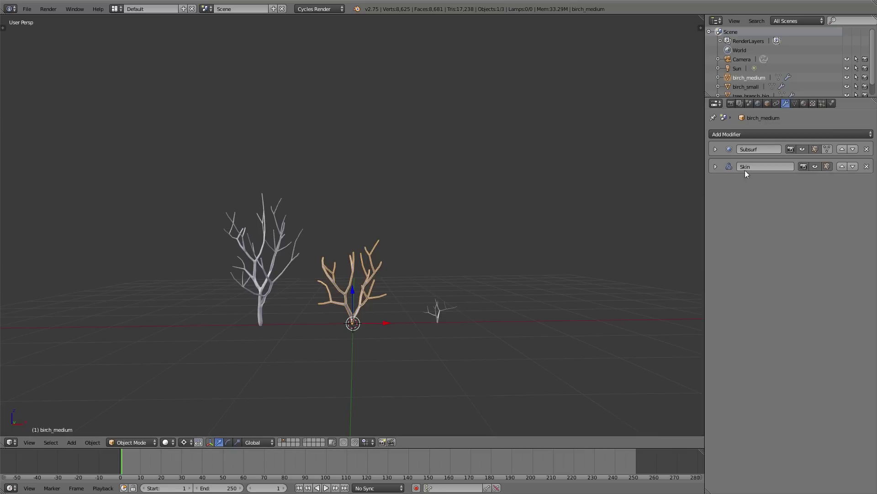
- Zoom in and orbit to an orthographic upright view of birch_medium
{"action": "mouse_move", "coordinate": [361, 329]}
{"action": "middle_mouse_down"}
{"action": "mouse_move", "coordinate": [350, 342]}
{"action": "mouse_move", "coordinate": [361, 299]}
{"action": "middle_mouse_up"}
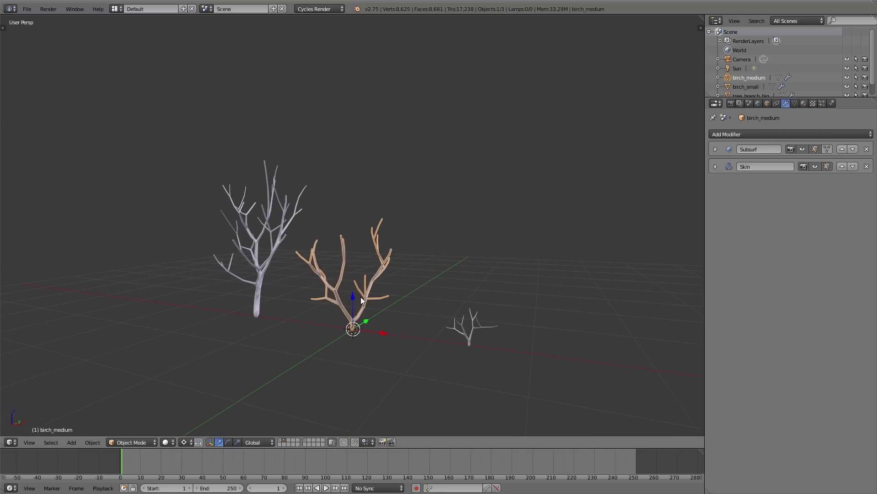
{"action": "scroll", "coordinate": [361, 297], "scroll_direction": "up", "scroll_amount": 6}
{"action": "key", "text": "KP_5"}
{"action": "middle_click_drag", "start_coordinate": [429, 324], "coordinate": [470, 25]}
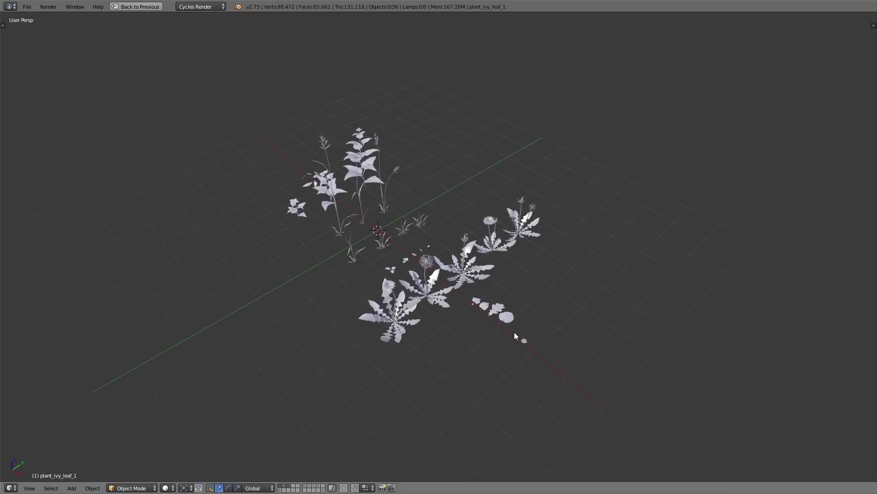
- Bring plant_oak_leaf_1 into the tree scene and snap it to the world origin
{"action": "scroll", "coordinate": [514, 331], "scroll_direction": "up", "scroll_amount": 2}
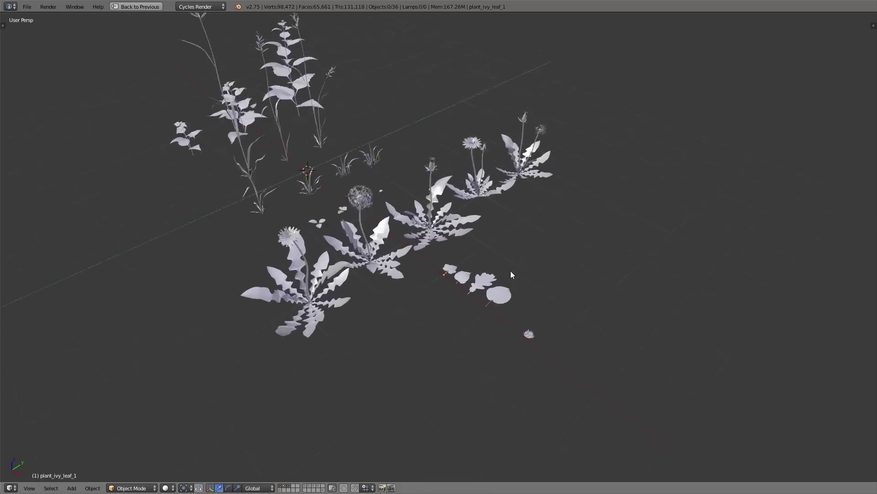
{"action": "scroll", "coordinate": [511, 271], "scroll_direction": "up", "scroll_amount": 4}
{"action": "mouse_move", "coordinate": [500, 289]}
{"action": "middle_mouse_down", "text": "shift"}
{"action": "mouse_move", "coordinate": [515, 325]}
{"action": "mouse_move", "coordinate": [504, 341]}
{"action": "middle_mouse_up", "text": "shift"}
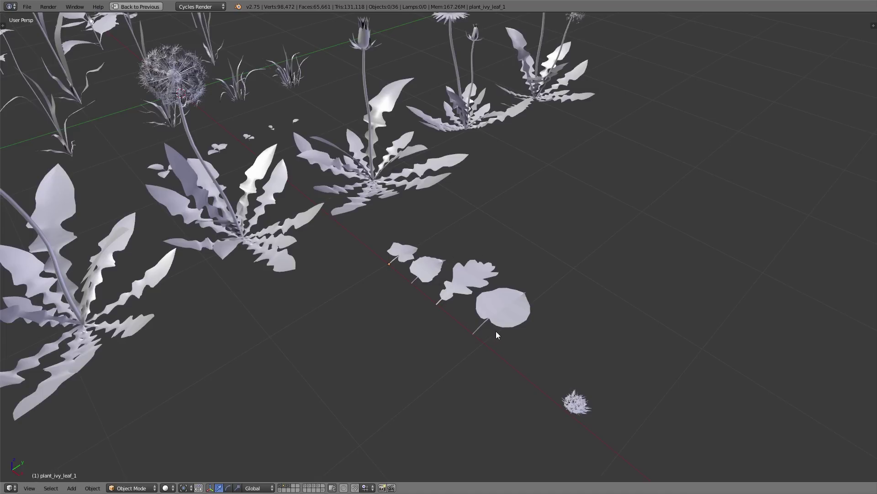
{"action": "right_click", "coordinate": [475, 274]}
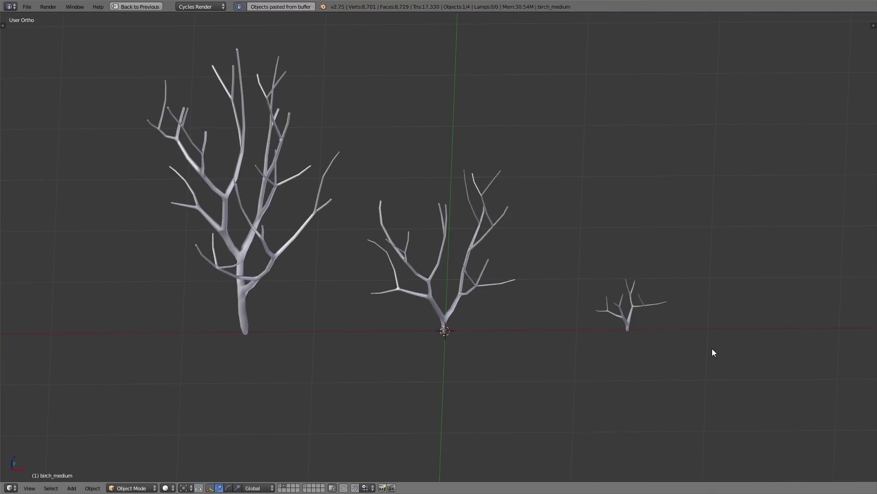
{"action": "key", "text": "Home"}
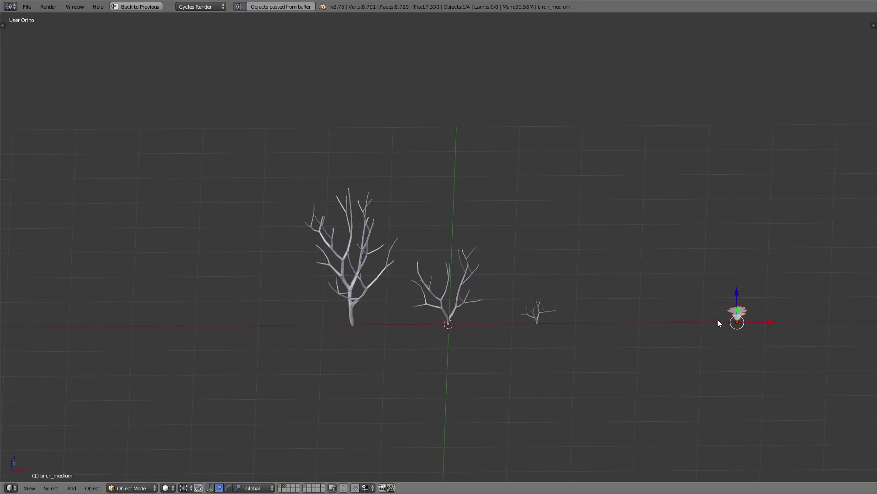
{"action": "key", "text": "alt+g"}
- Rotate the oak leaf and move it onto its own empty layer
{"action": "scroll", "coordinate": [443, 338], "scroll_direction": "up", "scroll_amount": 5}
{"action": "mouse_move", "coordinate": [524, 303]}
{"action": "middle_mouse_down"}
{"action": "mouse_move", "coordinate": [473, 315]}
{"action": "mouse_move", "coordinate": [530, 392]}
{"action": "middle_mouse_up"}
{"action": "key", "text": "r"}
{"action": "left_click", "coordinate": [475, 344]}
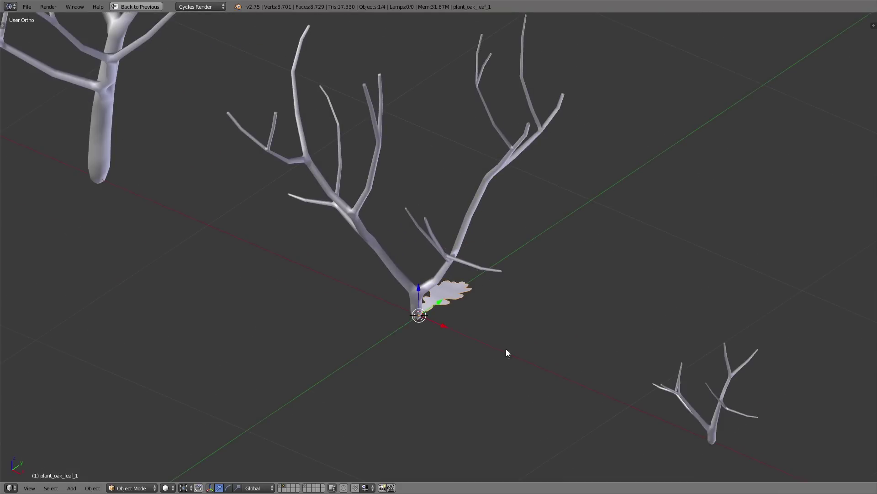
{"action": "middle_click_drag", "start_coordinate": [506, 349], "coordinate": [474, 349], "text": "shift"}
{"action": "key", "text": "m"}
{"action": "left_click", "coordinate": [544, 366]}
{"action": "left_click", "coordinate": [288, 487]}
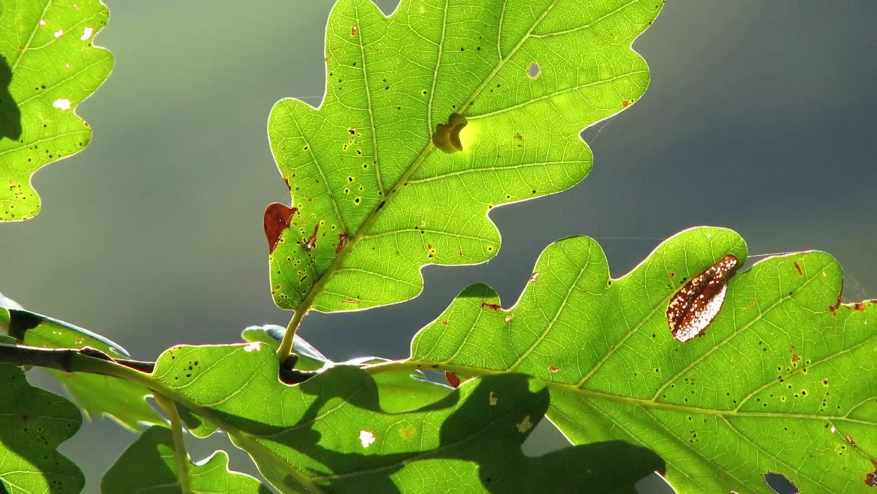
- Brush-select the leaf's vertices in Edit Mode, then return to a top-down object view
{"action": "key", "text": "Tab"}
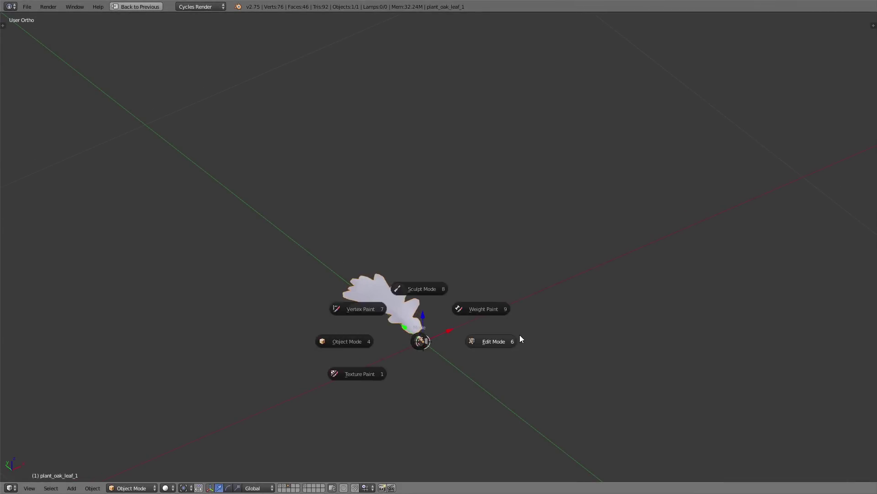
{"action": "left_click", "coordinate": [520, 339]}
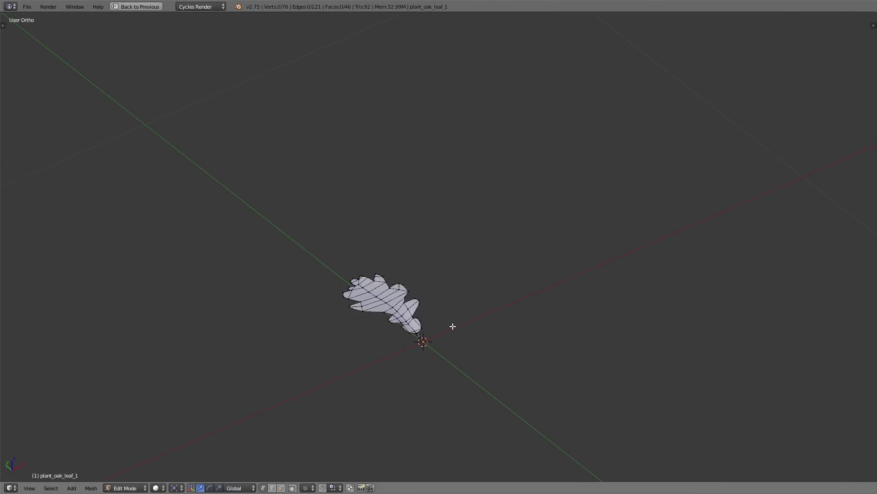
{"action": "scroll", "coordinate": [438, 344], "scroll_direction": "up", "scroll_amount": 3}
{"action": "scroll", "coordinate": [429, 348], "scroll_direction": "up", "scroll_amount": 1}
{"action": "key", "text": "c"}
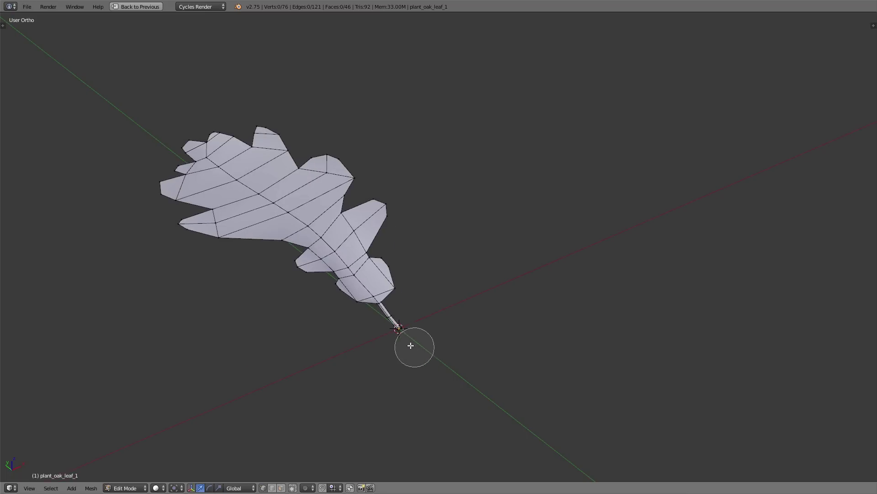
{"action": "scroll", "coordinate": [415, 342], "scroll_direction": "down", "scroll_amount": 3}
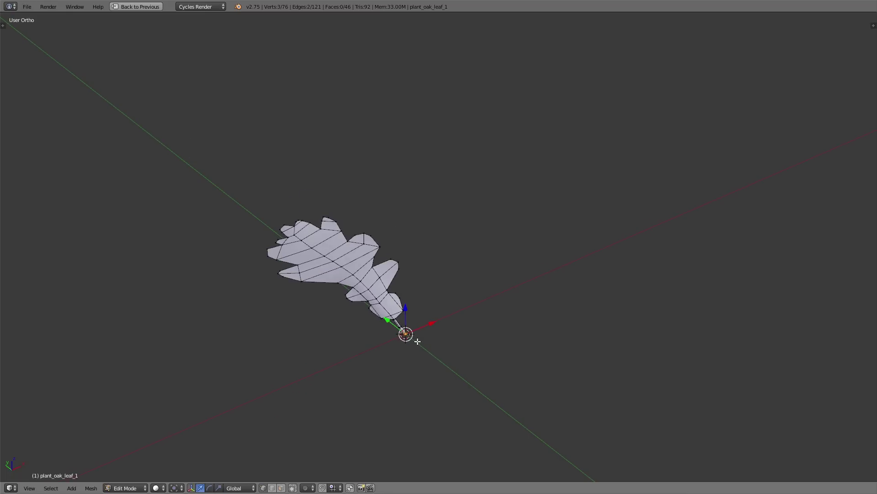
{"action": "key", "text": "Tab"}
{"action": "key", "text": "KP_7"}
- Duplicate the oak leaf into copies and rotate them around the centre
{"action": "key", "text": "shift+d"}
{"action": "key", "text": "shift+d"}
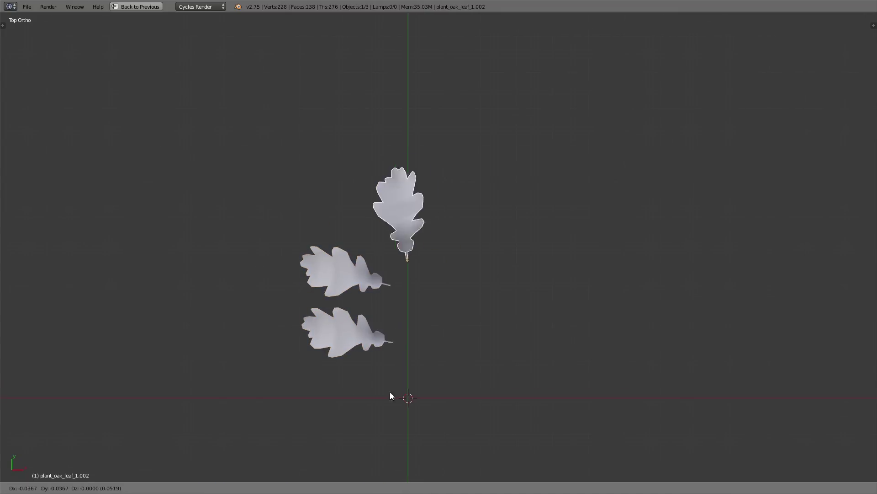
{"action": "left_click", "coordinate": [390, 391]}
{"action": "key", "text": "r"}
{"action": "left_click", "coordinate": [456, 383]}
{"action": "mouse_move", "coordinate": [457, 383]}
{"action": "middle_mouse_down"}
{"action": "mouse_move", "coordinate": [441, 376]}
{"action": "mouse_move", "coordinate": [431, 200]}
{"action": "middle_mouse_up"}
- Pull the leaves' stem tips toward the centre and merge them together
{"action": "key", "text": "Tab"}
{"action": "left_click", "coordinate": [449, 270]}
{"action": "key", "text": "KP_7"}
{"action": "scroll", "coordinate": [444, 259], "scroll_direction": "up", "scroll_amount": 3}
{"action": "key", "text": "s"}
{"action": "left_click", "coordinate": [475, 314]}
{"action": "scroll", "coordinate": [384, 201], "scroll_direction": "up", "scroll_amount": 2}
{"action": "right_click", "coordinate": [381, 204]}
{"action": "left_click", "coordinate": [396, 188]}
- Select the stem-end vertices, inspect the sprig close up, and return to Object Mode
{"action": "scroll", "coordinate": [395, 188], "scroll_direction": "up", "scroll_amount": 3}
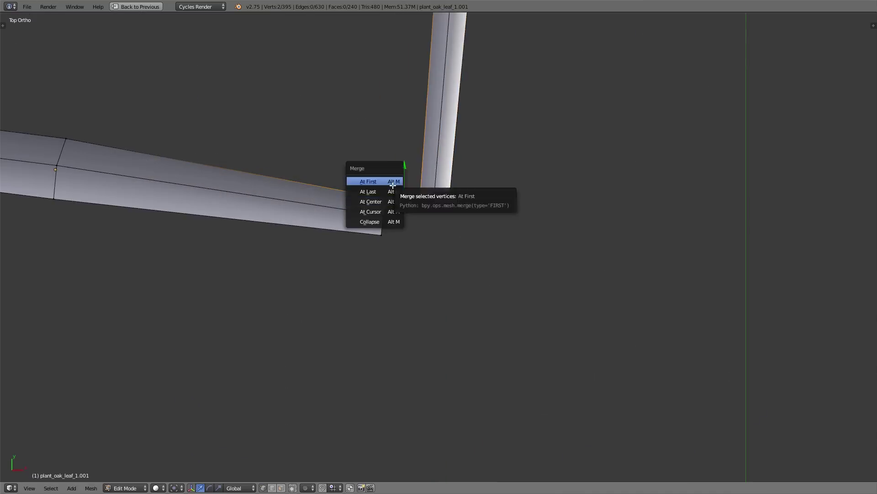
{"action": "scroll", "coordinate": [397, 282], "scroll_direction": "down", "scroll_amount": 8}
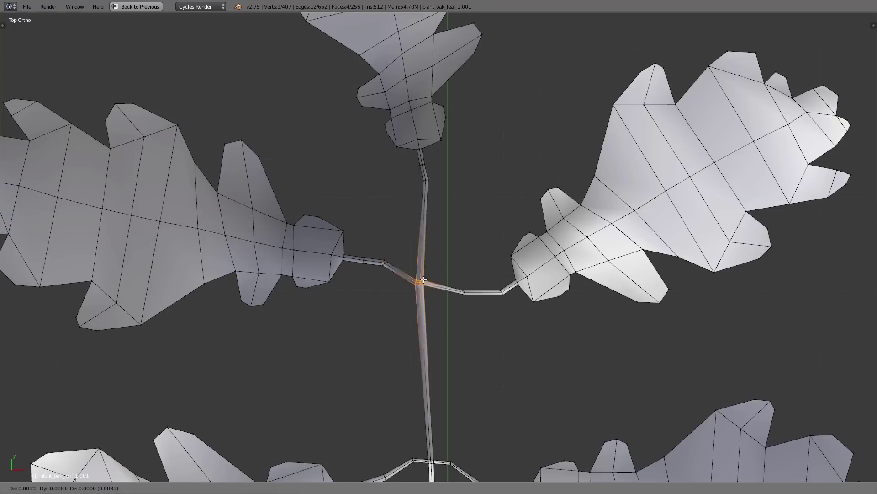
{"action": "middle_click_drag", "start_coordinate": [444, 476], "coordinate": [445, 359], "text": "shift"}
{"action": "key", "text": "a"}
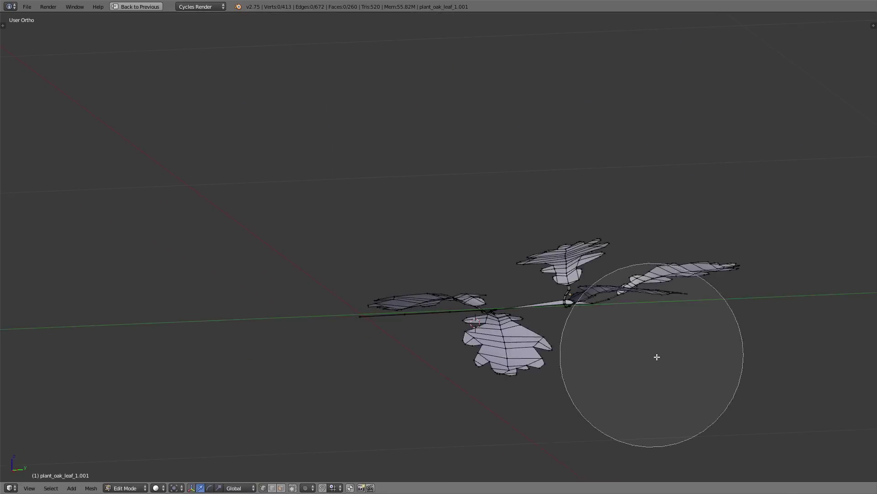
{"action": "left_click", "coordinate": [413, 366]}
{"action": "right_click", "coordinate": [413, 366]}
{"action": "scroll", "coordinate": [407, 352], "scroll_direction": "up", "scroll_amount": 4}
{"action": "mouse_move", "coordinate": [391, 349]}
{"action": "middle_mouse_down"}
{"action": "mouse_move", "coordinate": [463, 337]}
{"action": "mouse_move", "coordinate": [484, 318]}
{"action": "middle_mouse_up"}
{"action": "scroll", "coordinate": [397, 347], "scroll_direction": "down", "scroll_amount": 2}
{"action": "scroll", "coordinate": [486, 318], "scroll_direction": "down", "scroll_amount": 2}
{"action": "scroll", "coordinate": [473, 332], "scroll_direction": "down", "scroll_amount": 3}
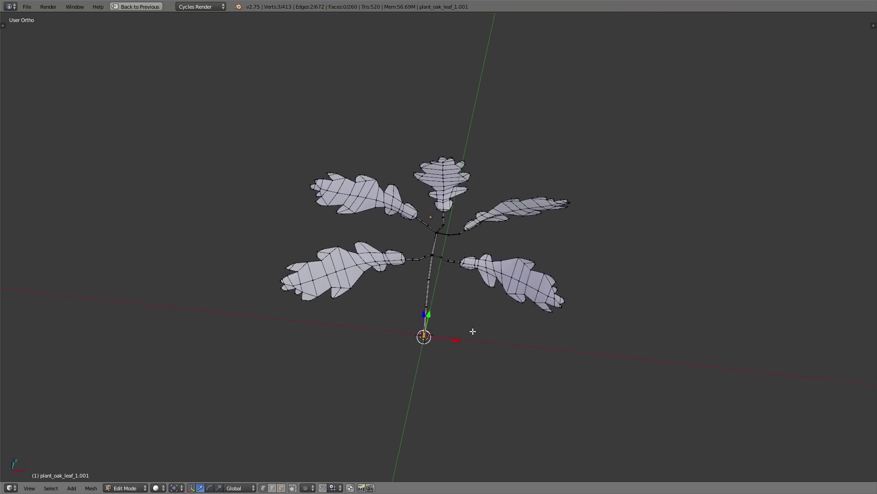
{"action": "scroll", "coordinate": [505, 318], "scroll_direction": "up", "scroll_amount": 5}
{"action": "key", "text": "Tab"}
{"action": "middle_click_drag", "start_coordinate": [385, 353], "coordinate": [433, 355], "text": "shift"}
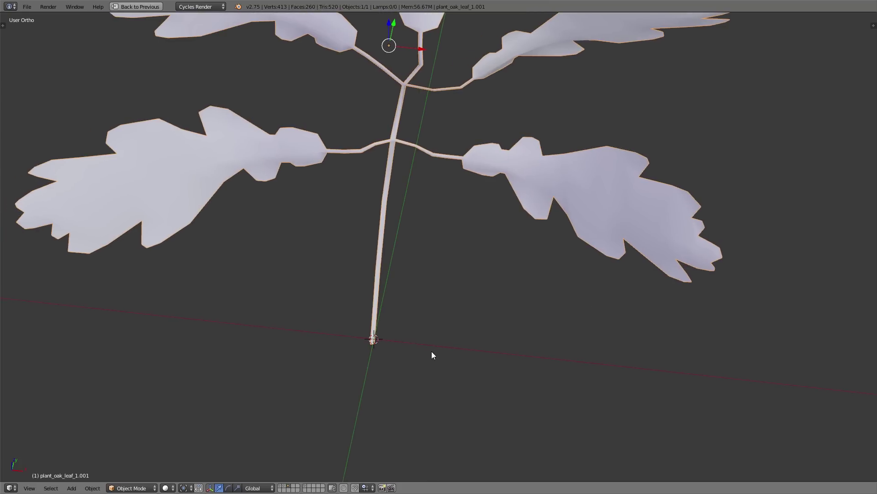
- Set the sprig's origin to the 3D cursor at the base of its stalk
{"action": "left_click", "coordinate": [3, 25]}
{"action": "left_click", "coordinate": [32, 130]}
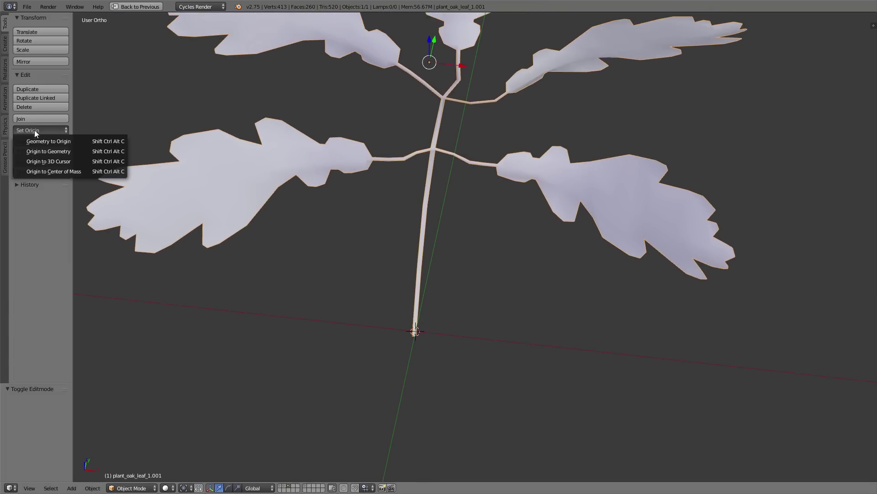
{"action": "left_click", "coordinate": [48, 160]}
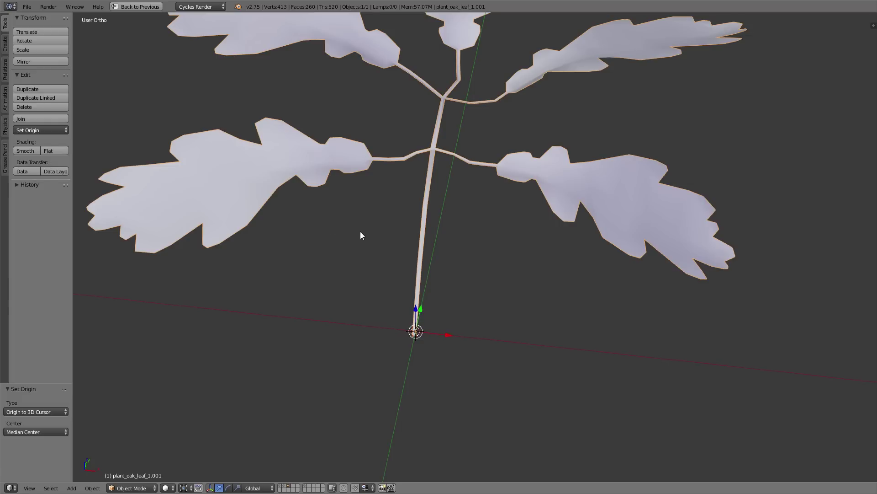
{"action": "mouse_move", "coordinate": [361, 235]}
{"action": "middle_mouse_down"}
{"action": "mouse_move", "coordinate": [432, 195]}
{"action": "mouse_move", "coordinate": [541, 208]}
{"action": "middle_mouse_up"}
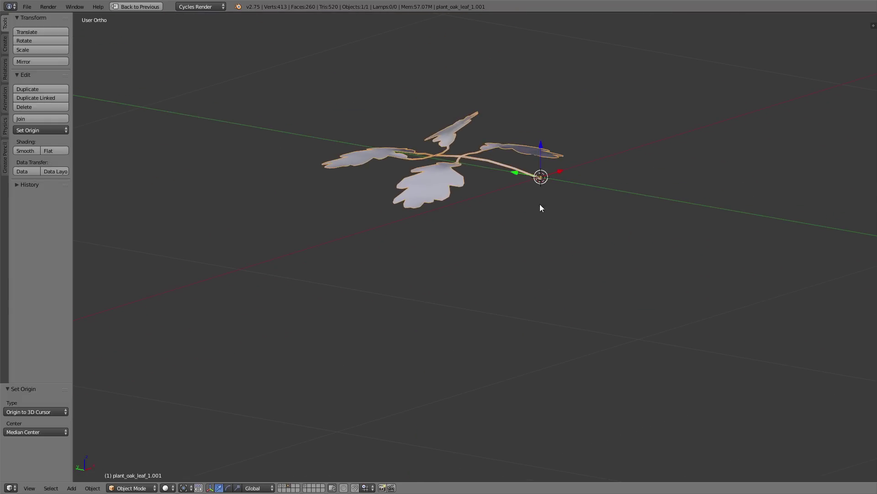
- Restore the full window layout and select the leafs object
{"action": "key", "text": "ctrl+space"}
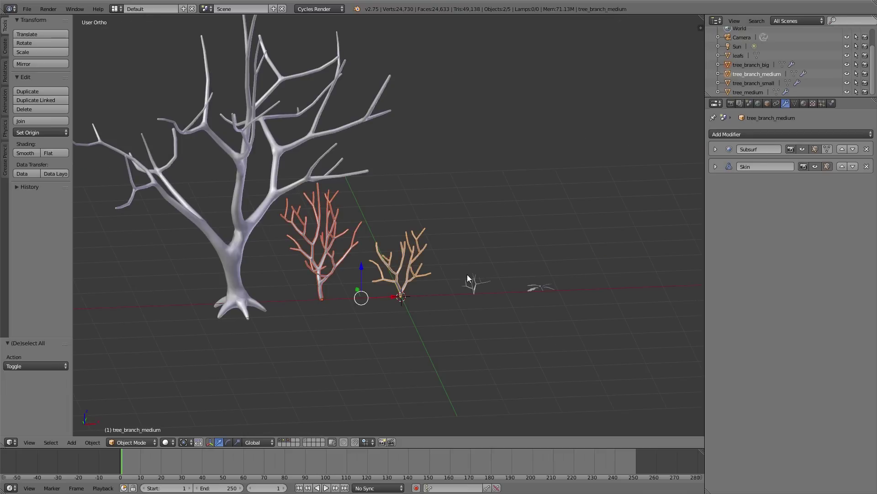
{"action": "left_click", "coordinate": [540, 292]}
{"action": "scroll", "coordinate": [544, 290], "scroll_direction": "up", "scroll_amount": 2}
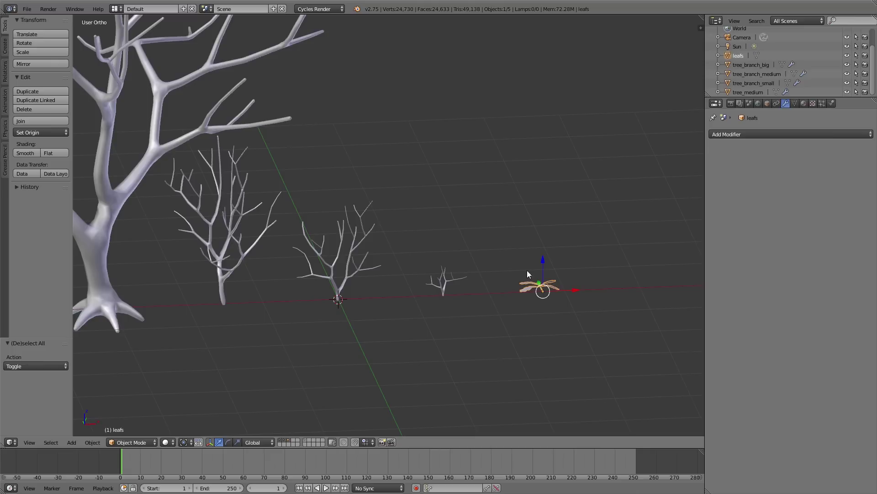
- Apply the Subsurf and Skin modifiers on tree_branch_big
{"action": "key", "text": "a"}
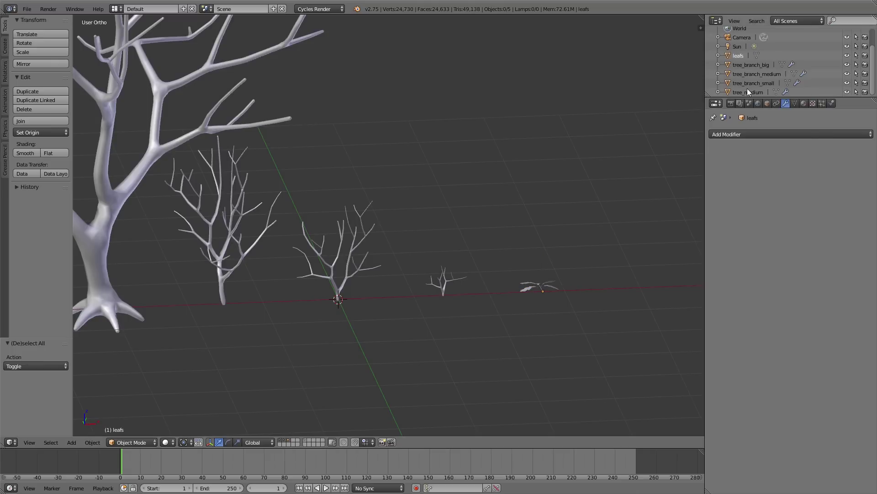
{"action": "left_click", "coordinate": [318, 279]}
{"action": "left_click", "coordinate": [716, 149]}
{"action": "left_click", "coordinate": [731, 164]}
{"action": "left_click", "coordinate": [715, 148]}
{"action": "left_click", "coordinate": [728, 162]}
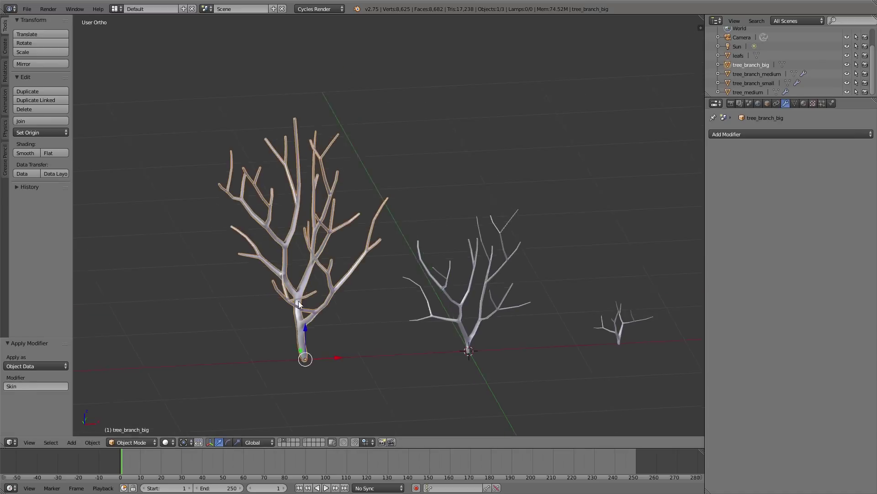
{"action": "middle_click_drag", "start_coordinate": [298, 301], "coordinate": [412, 307]}
- Apply the modifiers on tree_branch_medium and tree_branch_small, then isolate tree_branch_big in local view
{"action": "left_click", "coordinate": [445, 308]}
{"action": "left_click", "coordinate": [716, 149]}
{"action": "left_click", "coordinate": [724, 165]}
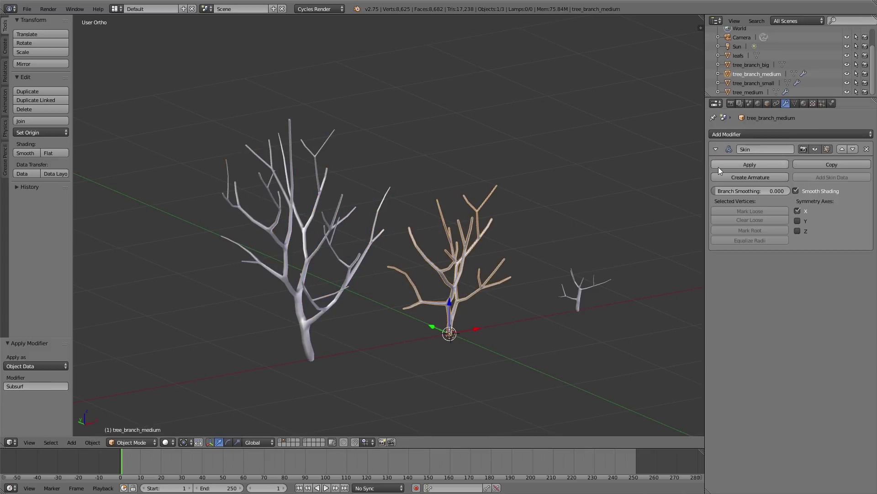
{"action": "left_click", "coordinate": [579, 293]}
{"action": "left_click", "coordinate": [715, 146]}
{"action": "left_click", "coordinate": [725, 164]}
{"action": "left_click", "coordinate": [717, 149]}
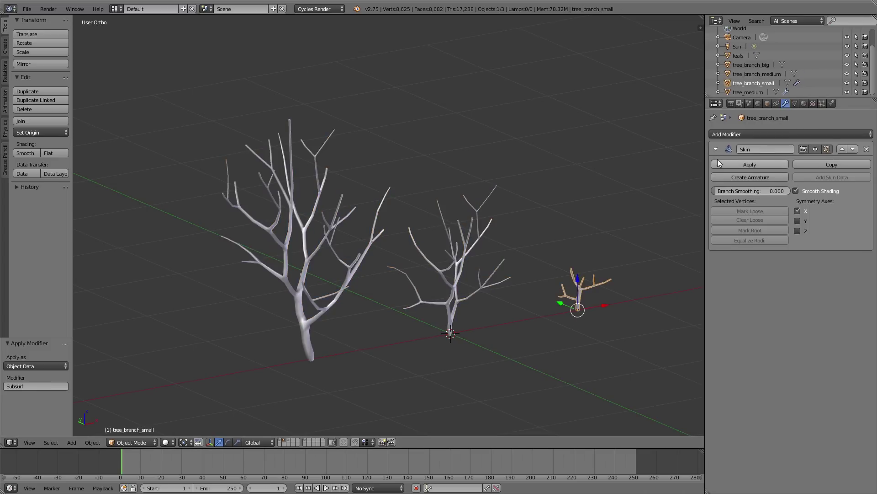
{"action": "left_click", "coordinate": [352, 251]}
{"action": "middle_click_drag", "start_coordinate": [352, 251], "coordinate": [415, 249], "text": "shift"}
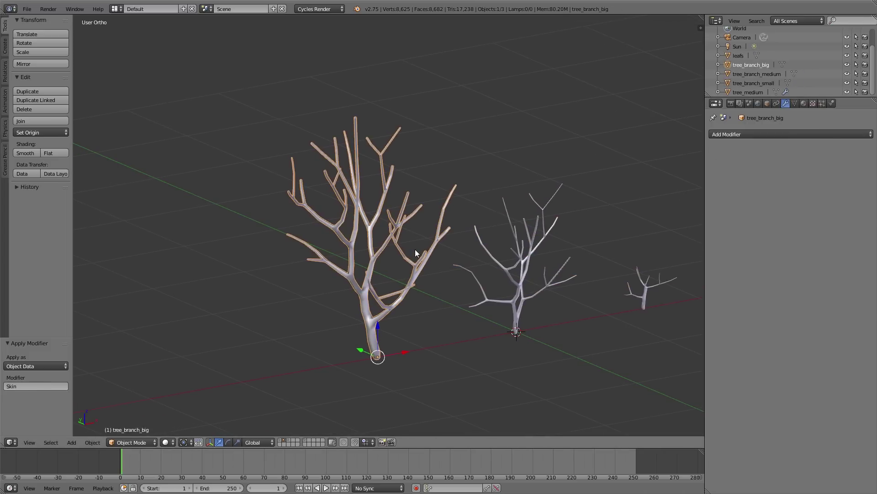
{"action": "key", "text": "KP_Divide"}
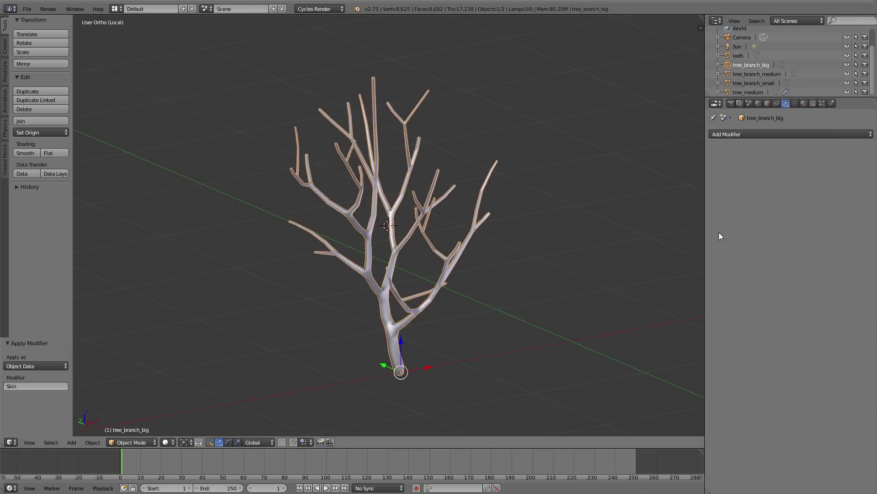
- Add a Hair particle system named leafs using the leafs_medium settings
{"action": "left_click", "coordinate": [823, 104]}
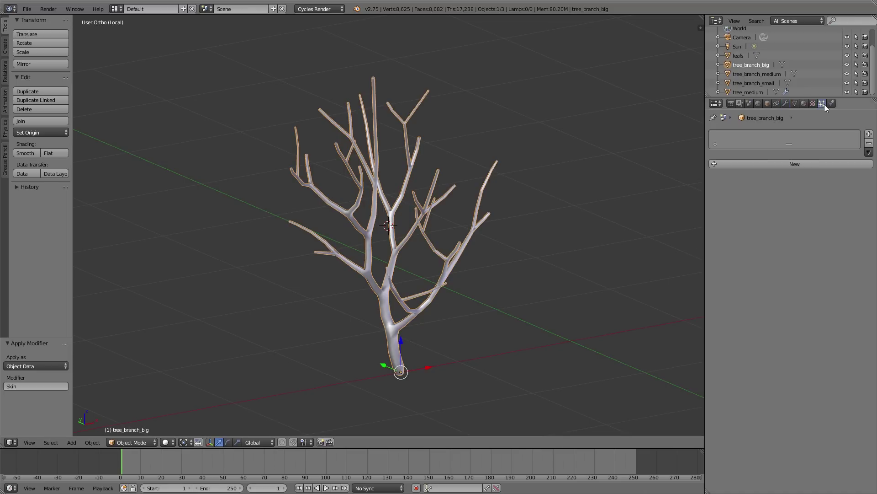
{"action": "left_click", "coordinate": [789, 165]}
{"action": "type", "text": "leafs"}
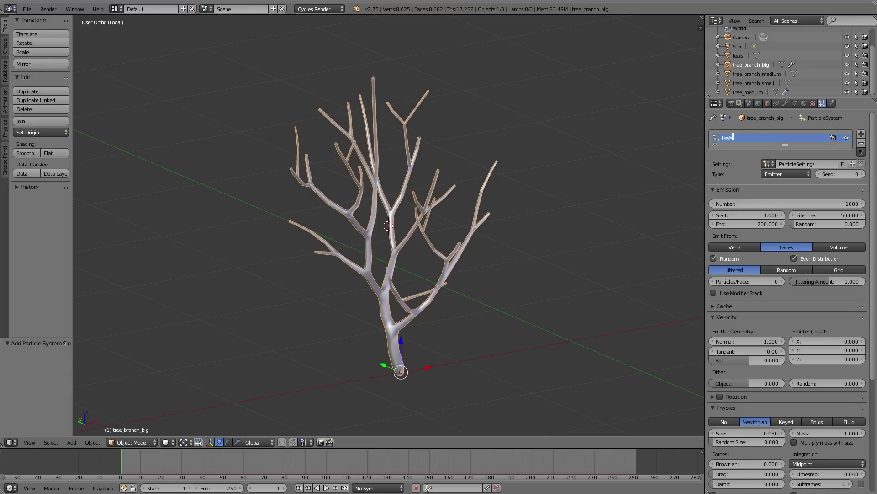
{"action": "key", "text": "Return"}
{"action": "left_click", "coordinate": [790, 167]}
{"action": "left_click", "coordinate": [788, 174]}
{"action": "left_click", "coordinate": [779, 155]}
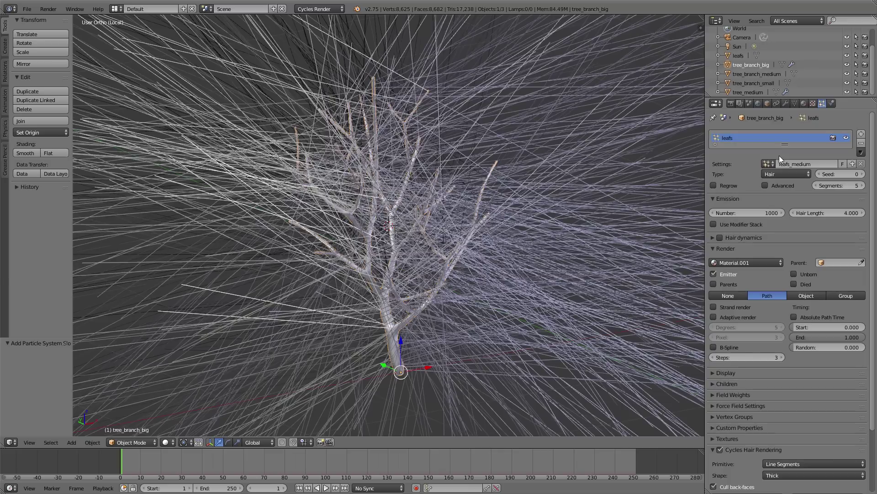
- Set the hair count to 200, enable Advanced, and render particles as Object
{"action": "left_click", "coordinate": [754, 212]}
{"action": "type", "text": "20"}
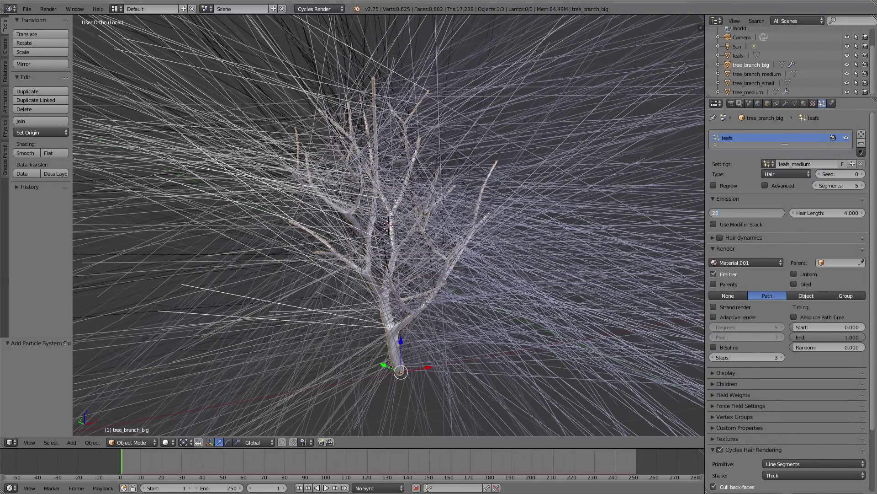
{"action": "key", "text": "Return"}
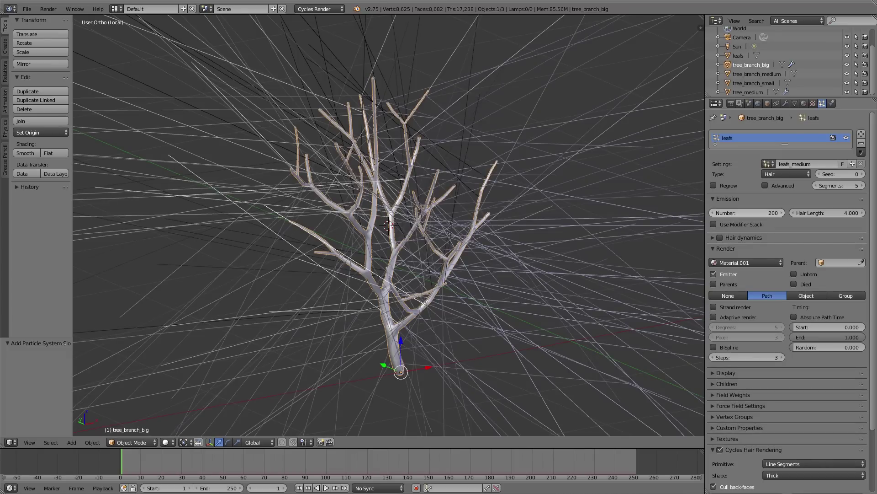
{"action": "left_click", "coordinate": [755, 200]}
{"action": "left_click", "coordinate": [765, 185]}
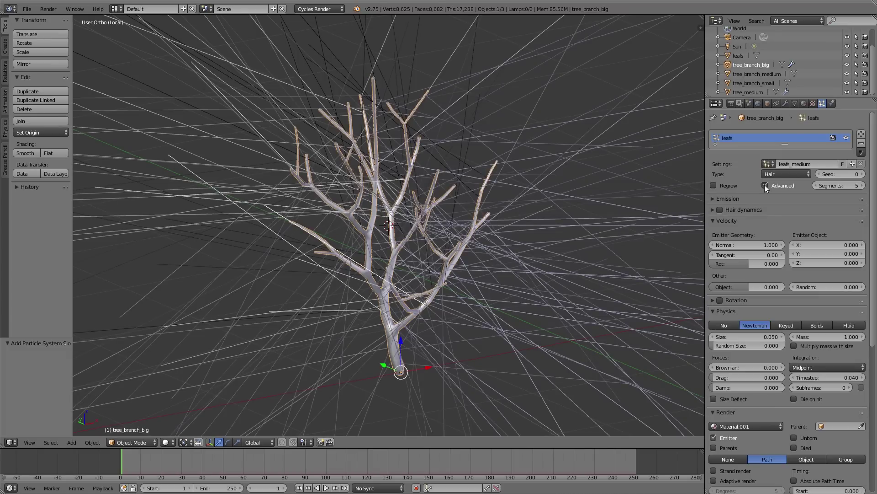
{"action": "left_click", "coordinate": [735, 219]}
{"action": "left_click", "coordinate": [730, 242]}
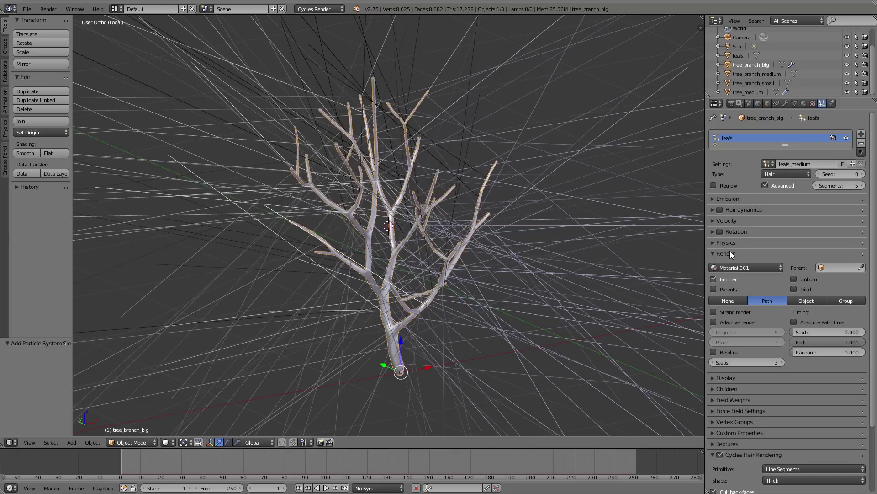
{"action": "left_click", "coordinate": [802, 301]}
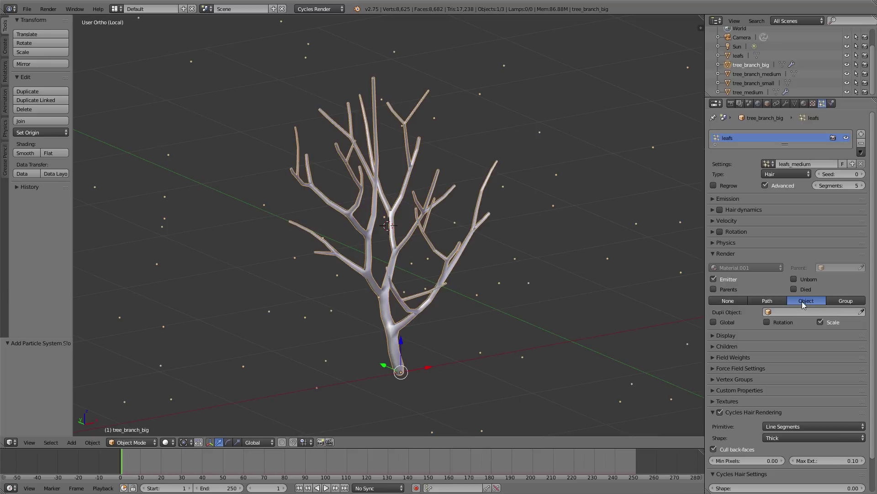
- Set Dupli Object to leafs and raise the particle Size to 0.196
{"action": "left_click", "coordinate": [789, 311]}
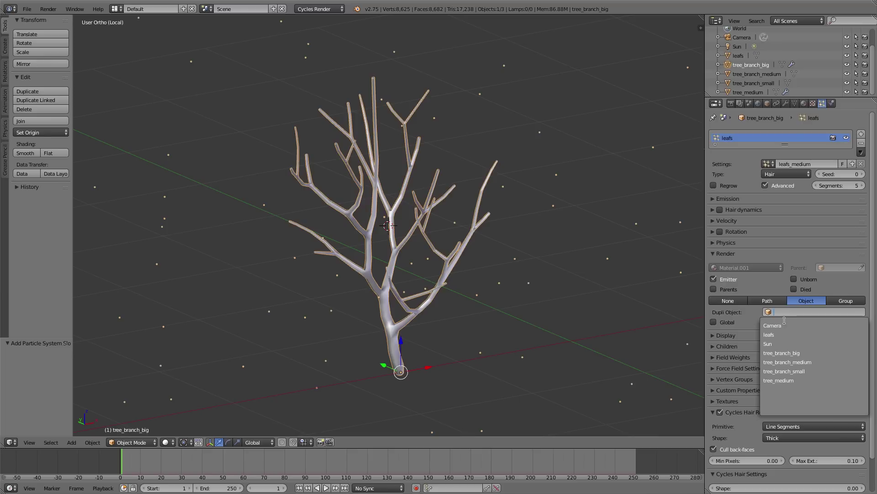
{"action": "left_click", "coordinate": [782, 332]}
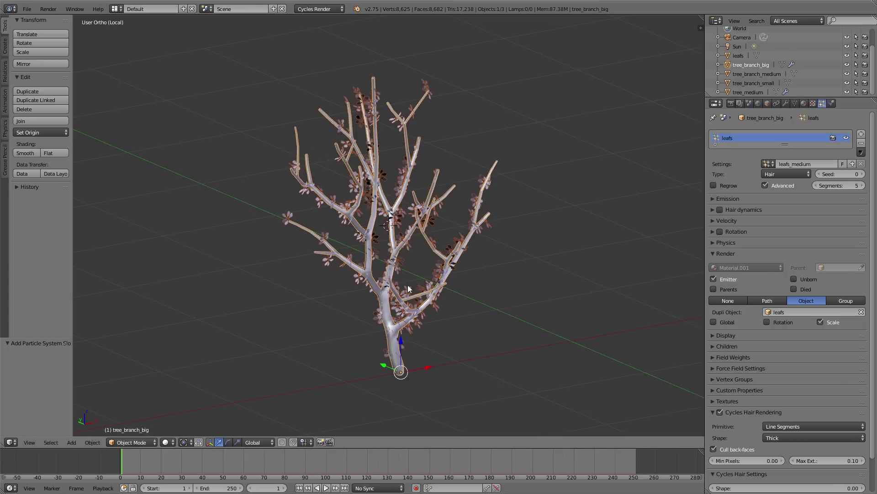
{"action": "scroll", "coordinate": [408, 284], "scroll_direction": "up", "scroll_amount": 3}
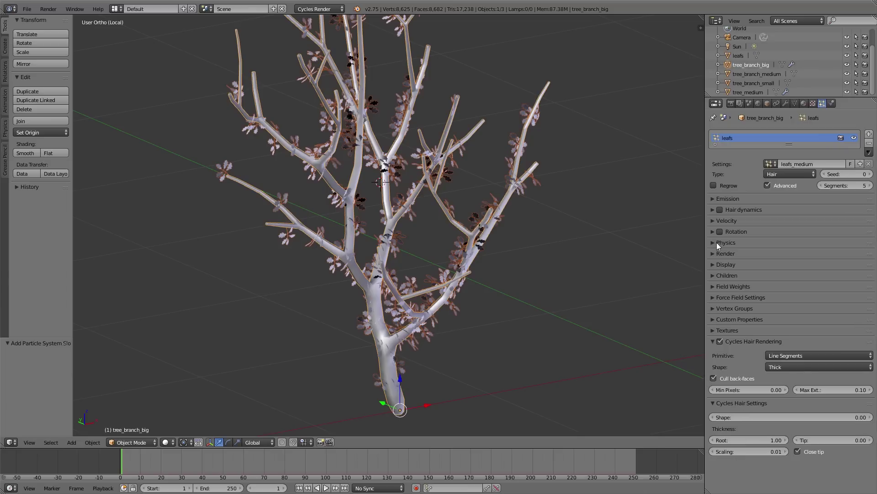
{"action": "left_click", "coordinate": [716, 242]}
{"action": "mouse_move", "coordinate": [750, 268]}
{"action": "left_mouse_down"}
{"action": "mouse_move", "coordinate": [777, 268]}
{"action": "mouse_move", "coordinate": [768, 268]}
{"action": "mouse_move", "coordinate": [782, 277]}
{"action": "left_mouse_up"}
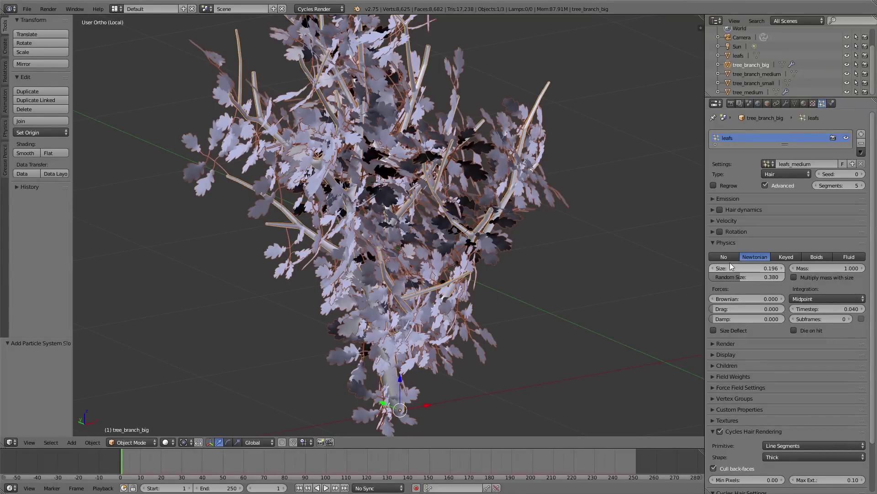
- Enable particle Rotation with Initial Orientation set to Normal
{"action": "left_click", "coordinate": [718, 242]}
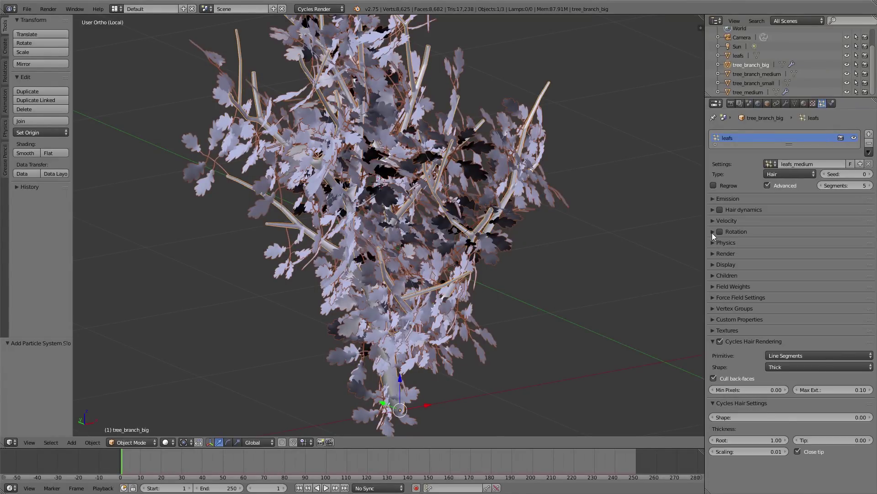
{"action": "left_click", "coordinate": [712, 232]}
{"action": "left_click", "coordinate": [720, 232]}
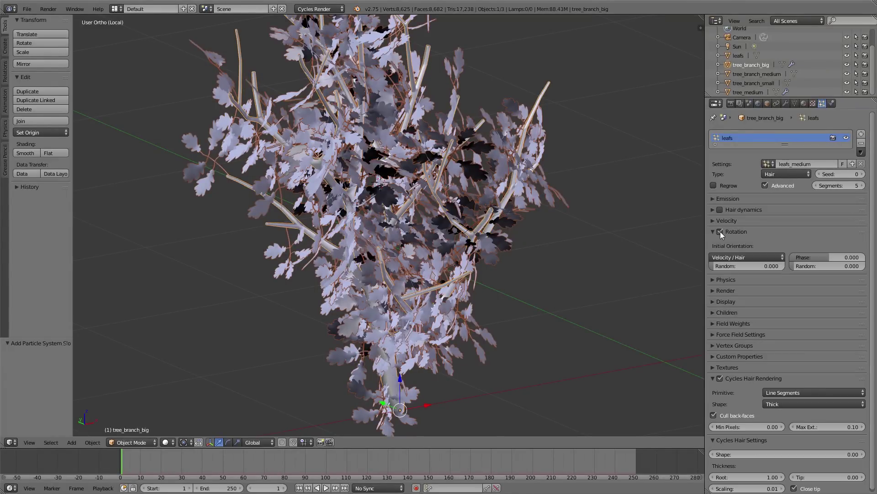
{"action": "mouse_move", "coordinate": [371, 236]}
{"action": "middle_mouse_down"}
{"action": "mouse_move", "coordinate": [437, 214]}
{"action": "mouse_move", "coordinate": [434, 223]}
{"action": "mouse_move", "coordinate": [407, 225]}
{"action": "middle_mouse_up"}
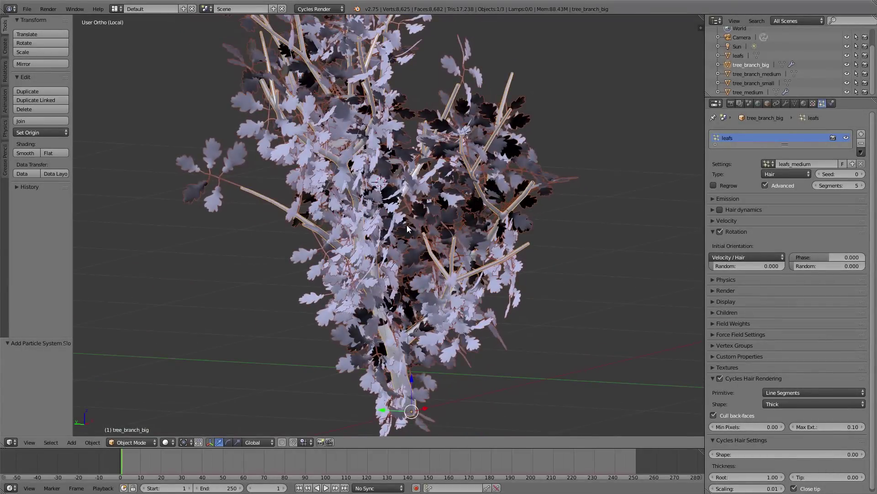
{"action": "left_click", "coordinate": [737, 258]}
{"action": "left_click", "coordinate": [736, 235]}
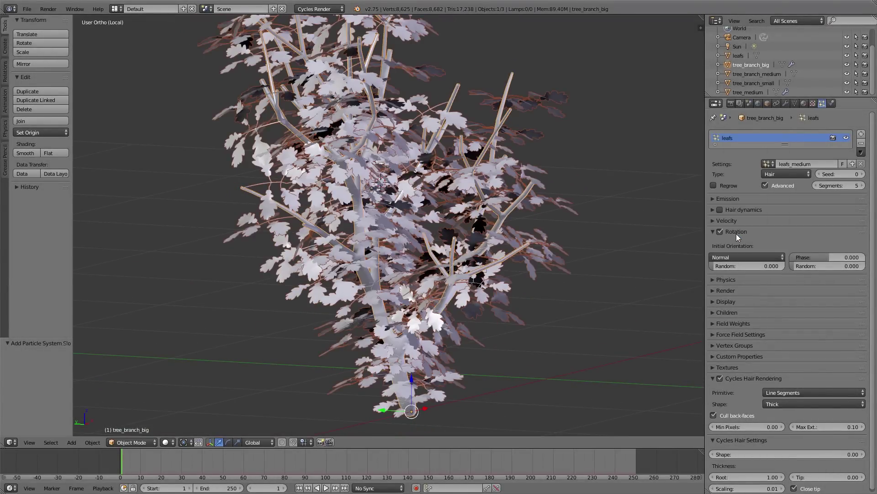
- Set the rotation Random to 0.051 and Phase to -0.127
{"action": "mouse_move", "coordinate": [429, 215]}
{"action": "middle_mouse_down"}
{"action": "mouse_move", "coordinate": [441, 210]}
{"action": "mouse_move", "coordinate": [252, 206]}
{"action": "mouse_move", "coordinate": [436, 207]}
{"action": "middle_mouse_up"}
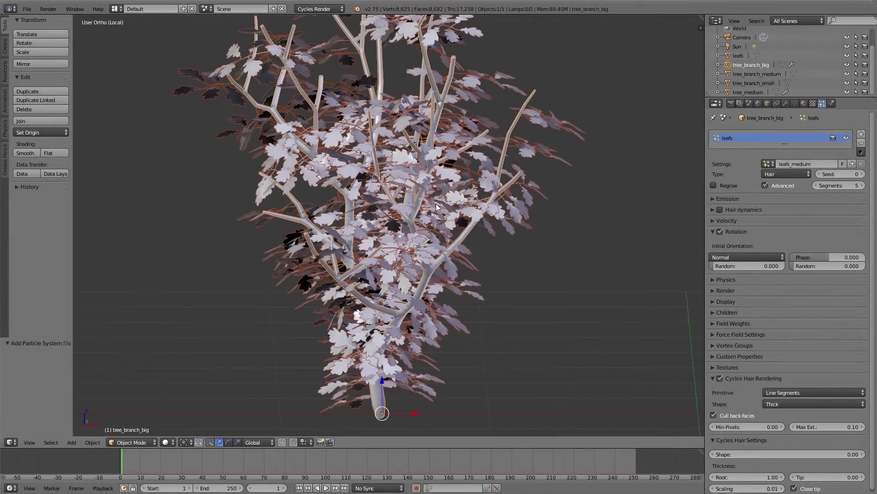
{"action": "mouse_move", "coordinate": [746, 265]}
{"action": "left_mouse_down"}
{"action": "mouse_move", "coordinate": [760, 266]}
{"action": "mouse_move", "coordinate": [744, 265]}
{"action": "left_mouse_up"}
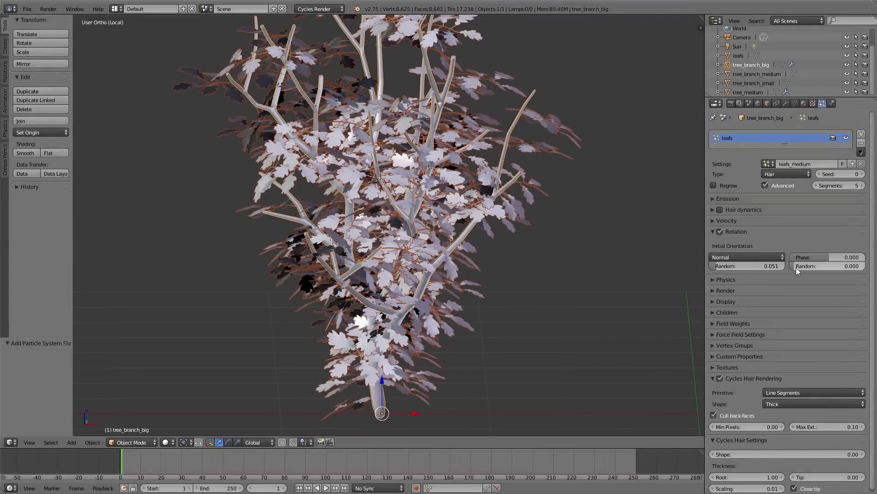
{"action": "mouse_move", "coordinate": [804, 257]}
{"action": "left_mouse_down"}
{"action": "mouse_move", "coordinate": [818, 258]}
{"action": "mouse_move", "coordinate": [795, 257]}
{"action": "left_mouse_up"}
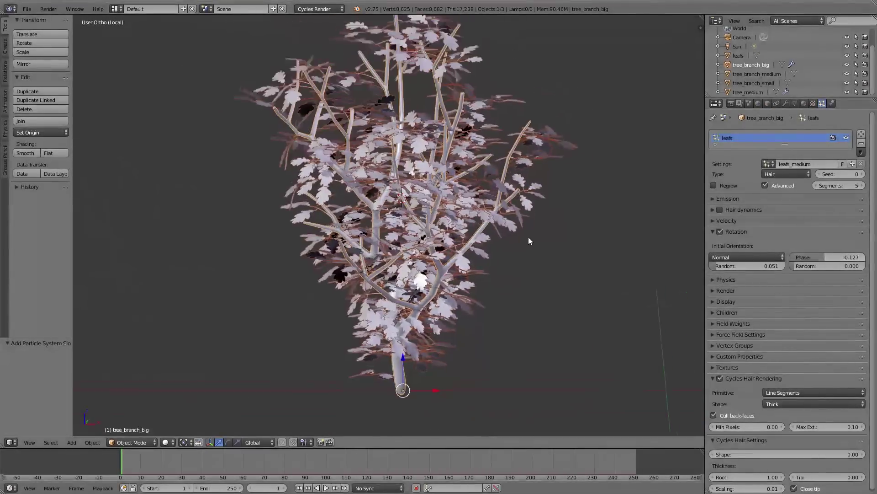
{"action": "middle_click_drag", "start_coordinate": [528, 242], "coordinate": [461, 323]}
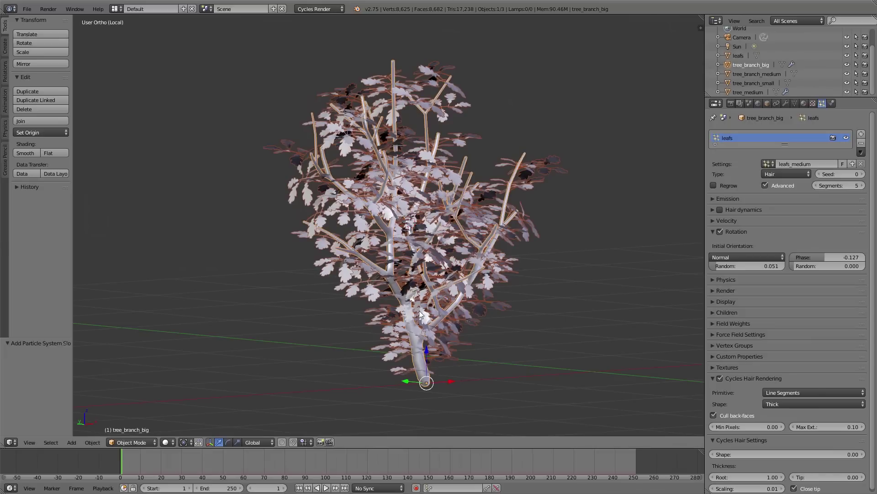
{"action": "left_click", "coordinate": [151, 442]}
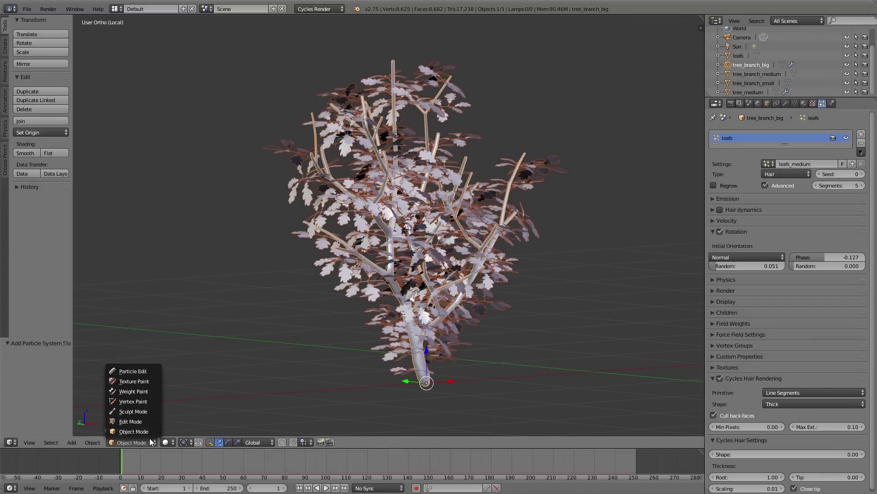
- Enter Weight Paint with an 85 px brush, try painting branches, then undo
{"action": "left_click", "coordinate": [151, 392]}
{"action": "key", "text": "f"}
{"action": "left_click", "coordinate": [314, 283]}
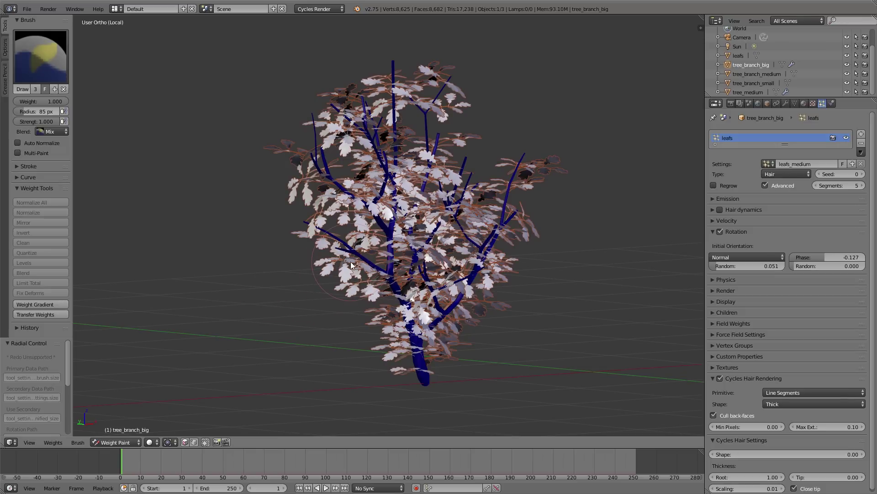
{"action": "left_click_drag", "start_coordinate": [351, 265], "coordinate": [319, 230]}
{"action": "mouse_move", "coordinate": [341, 190]}
{"action": "left_mouse_down"}
{"action": "mouse_move", "coordinate": [329, 155]}
{"action": "mouse_move", "coordinate": [386, 130]}
{"action": "mouse_move", "coordinate": [398, 69]}
{"action": "left_mouse_up"}
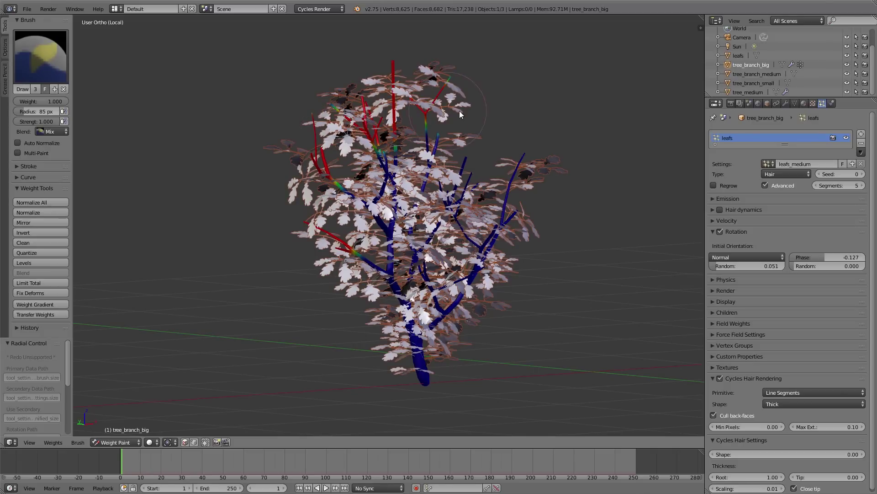
{"action": "key", "text": "ctrl+z"}
{"action": "key", "text": "ctrl+z"}
{"action": "key", "text": "ctrl+z"}
{"action": "key", "text": "ctrl+z"}
{"action": "key", "text": "ctrl+z"}
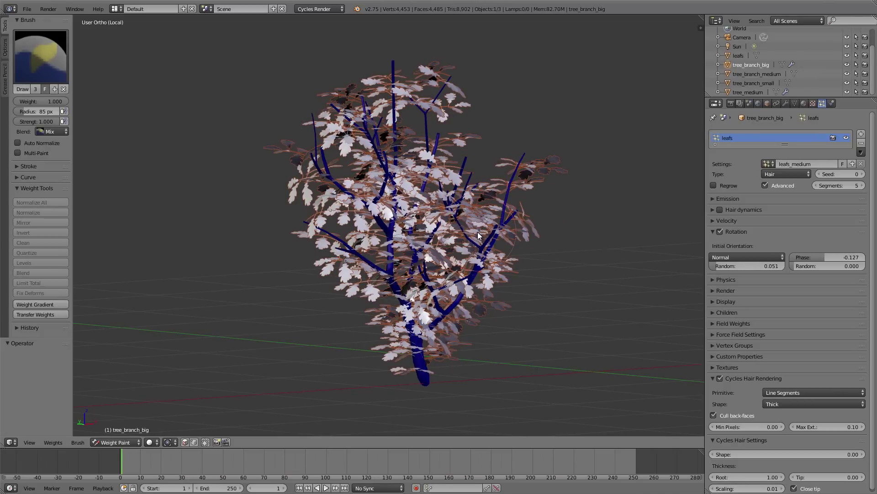
- Paint a weight gradient from the top branches down to the trunk, then return to Object Mode
{"action": "left_click", "coordinate": [846, 138]}
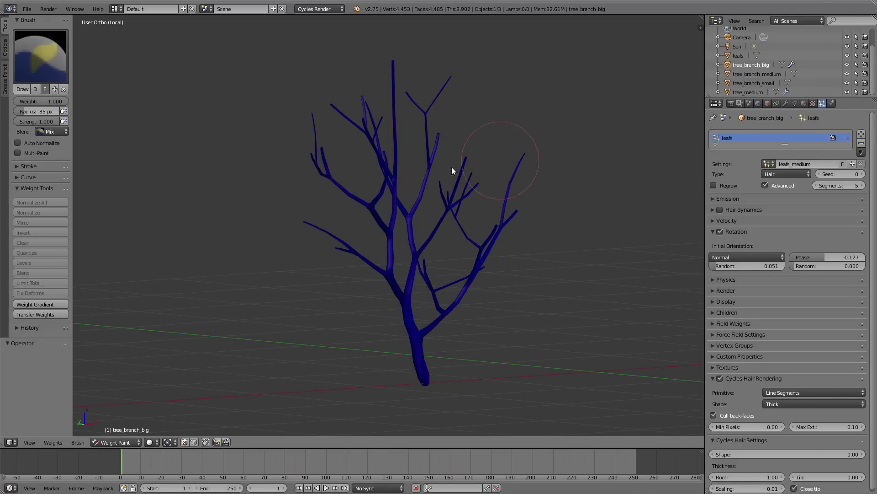
{"action": "left_click_drag", "start_coordinate": [409, 219], "coordinate": [411, 337], "text": "alt"}
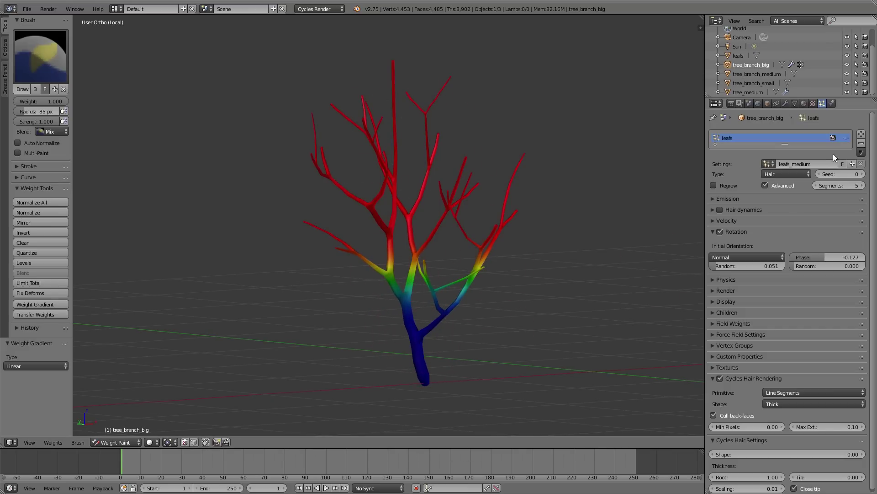
{"action": "left_click", "coordinate": [846, 138]}
{"action": "key", "text": "ctrl+Tab"}
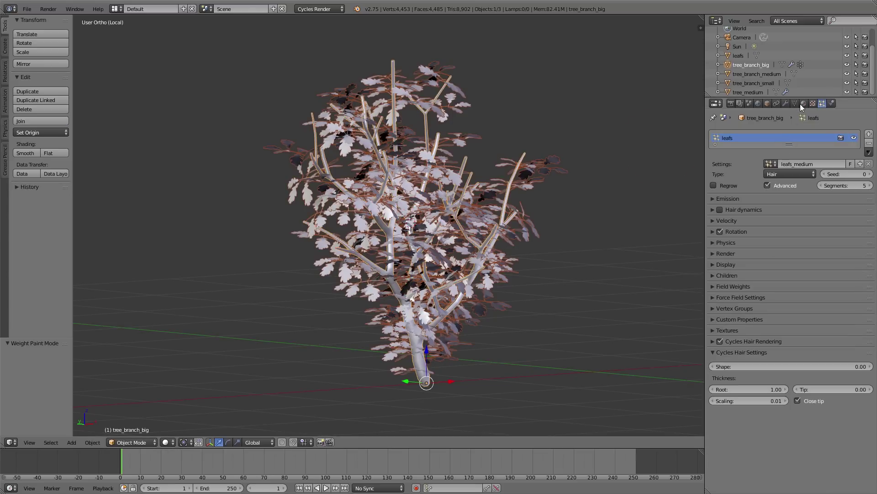
- Rename the painted vertex group to density
{"action": "left_click", "coordinate": [796, 104]}
{"action": "double_click", "coordinate": [729, 214]}
{"action": "type", "text": "density"}
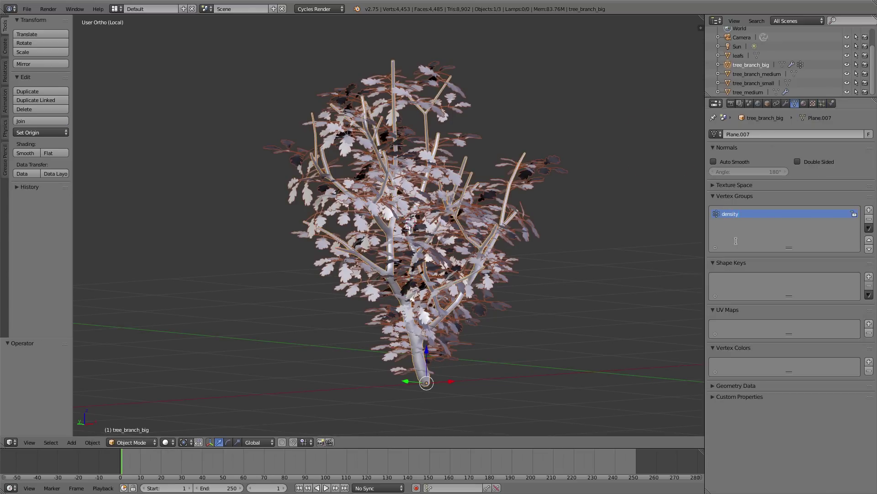
- Set the leafs particle system's Density vertex group to density
{"action": "left_click", "coordinate": [822, 104]}
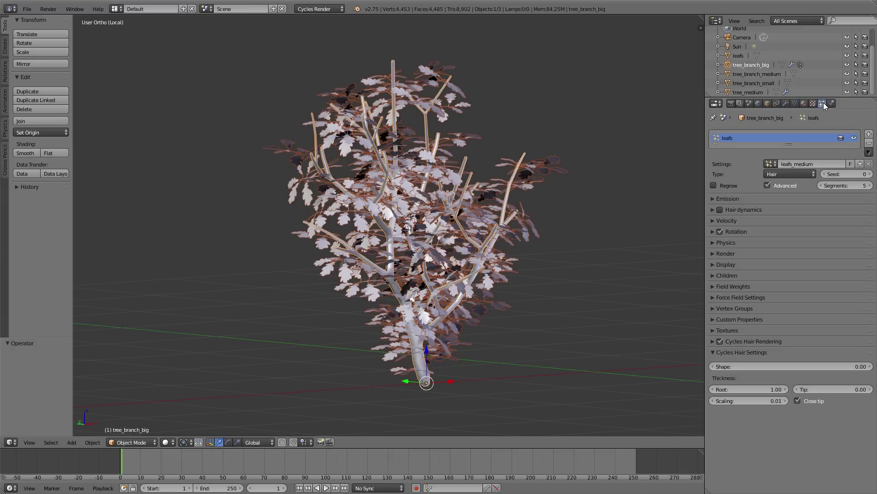
{"action": "left_click", "coordinate": [770, 308]}
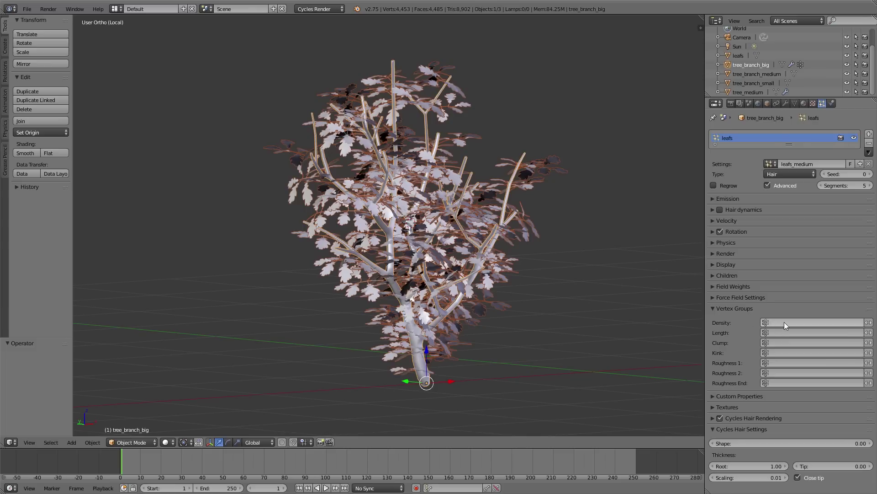
{"action": "left_click", "coordinate": [784, 322]}
{"action": "left_click", "coordinate": [768, 335]}
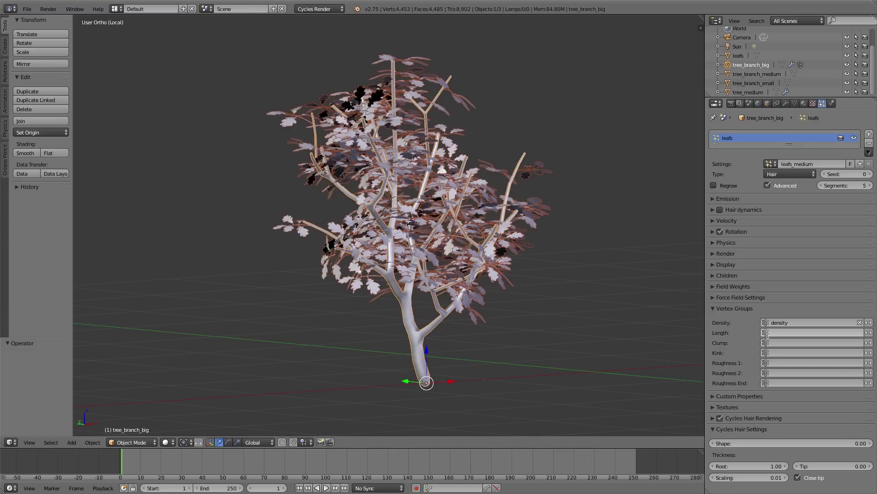
{"action": "mouse_move", "coordinate": [642, 288]}
{"action": "middle_mouse_down"}
{"action": "mouse_move", "coordinate": [451, 282]}
{"action": "mouse_move", "coordinate": [570, 283]}
{"action": "middle_mouse_up"}
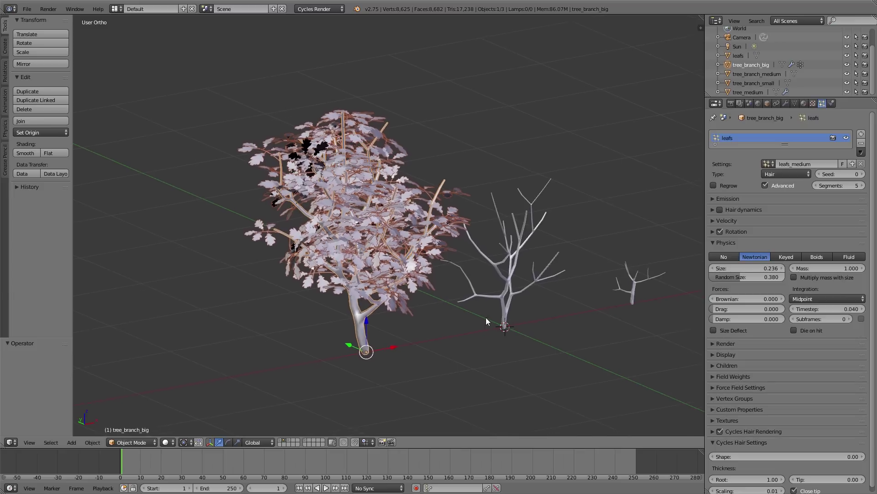
- Give the medium branch tree a particle system with a single-user copy of the leaf settings named leafs_medium
{"action": "right_click", "coordinate": [457, 273]}
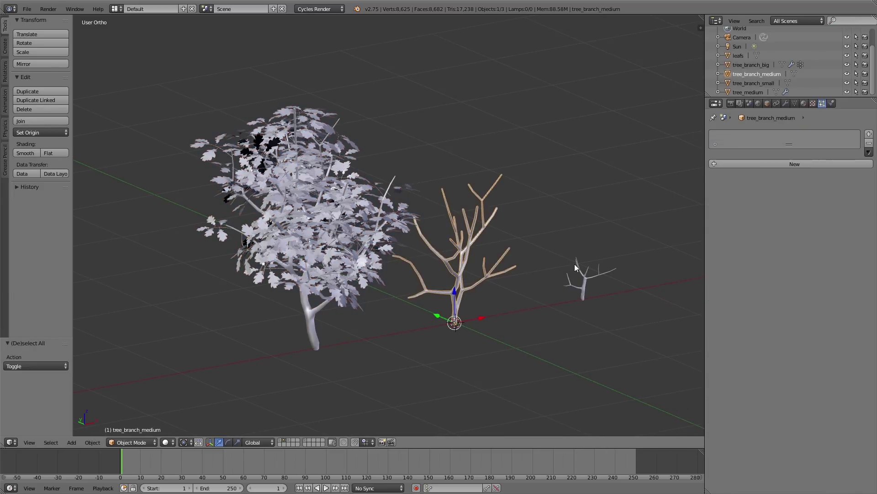
{"action": "left_click", "coordinate": [869, 134]}
{"action": "left_click", "coordinate": [771, 163]}
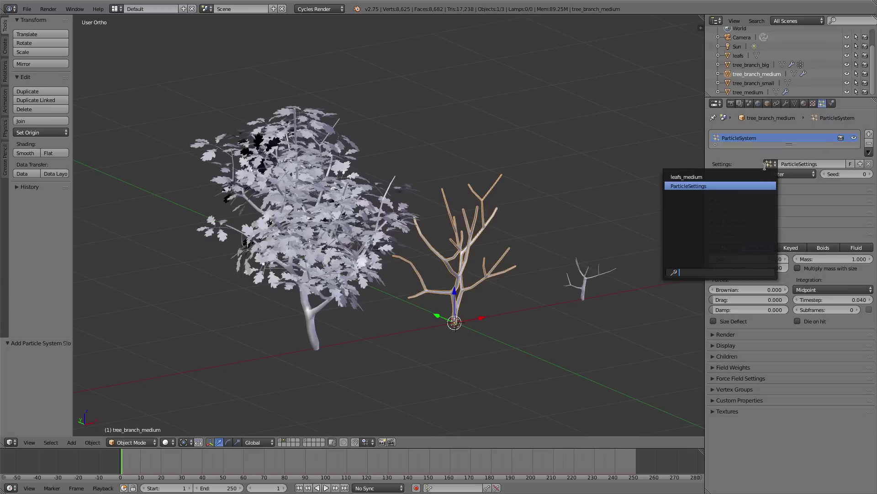
{"action": "left_click", "coordinate": [735, 176]}
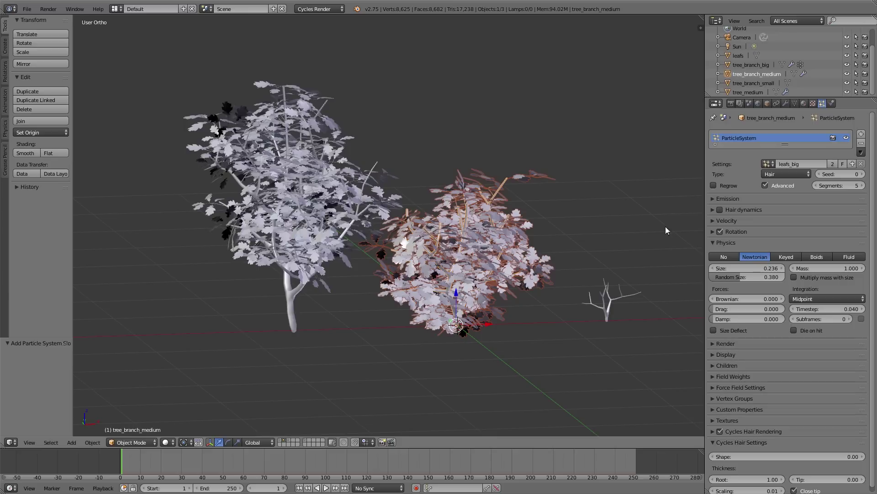
{"action": "left_click", "coordinate": [833, 162]}
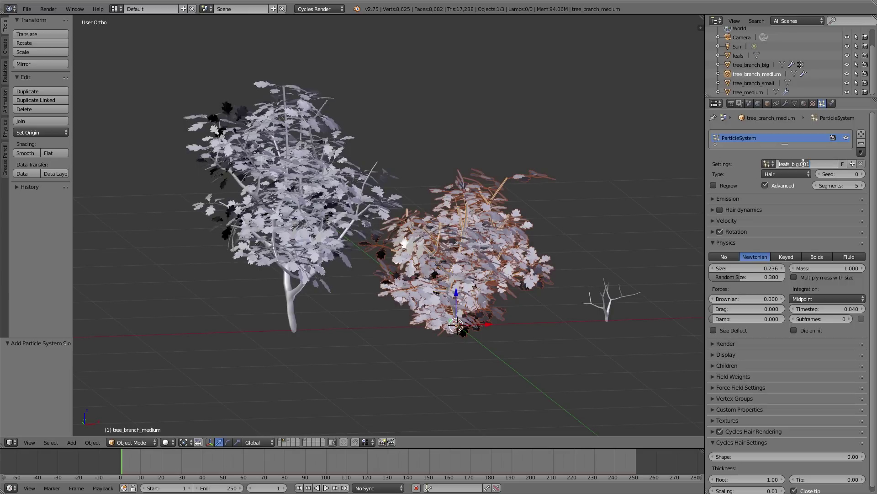
{"action": "double_click", "coordinate": [785, 164]}
{"action": "type", "text": "_med"}
{"action": "key", "text": "Return"}
{"action": "middle_click_drag", "start_coordinate": [457, 274], "coordinate": [505, 276]}
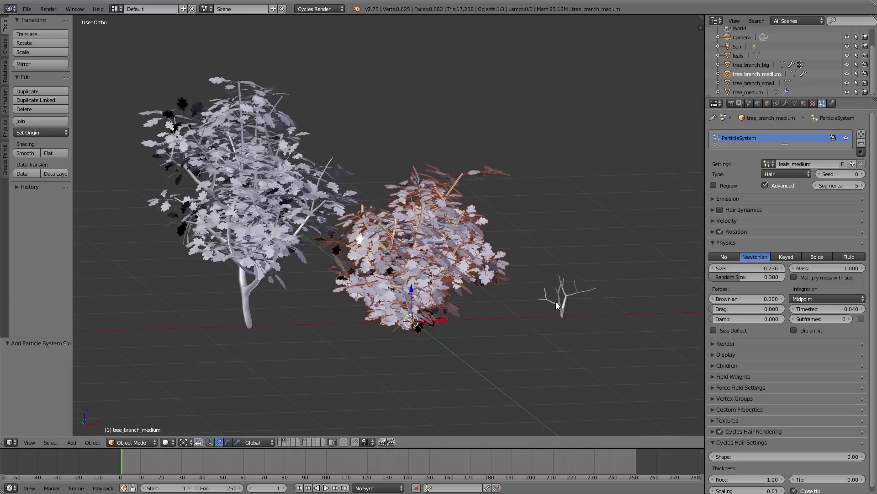
- Give the small branch tree its own particle settings named leafs_small
{"action": "right_click", "coordinate": [558, 305]}
{"action": "left_click", "coordinate": [754, 163]}
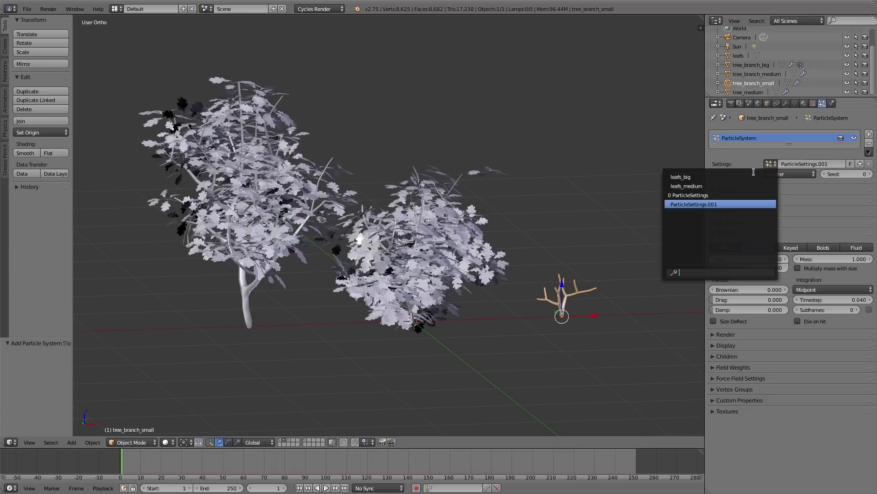
{"action": "left_click", "coordinate": [713, 184]}
{"action": "double_click", "coordinate": [833, 164]}
{"action": "type", "text": "leafs_sm"}
{"action": "key", "text": "Return"}
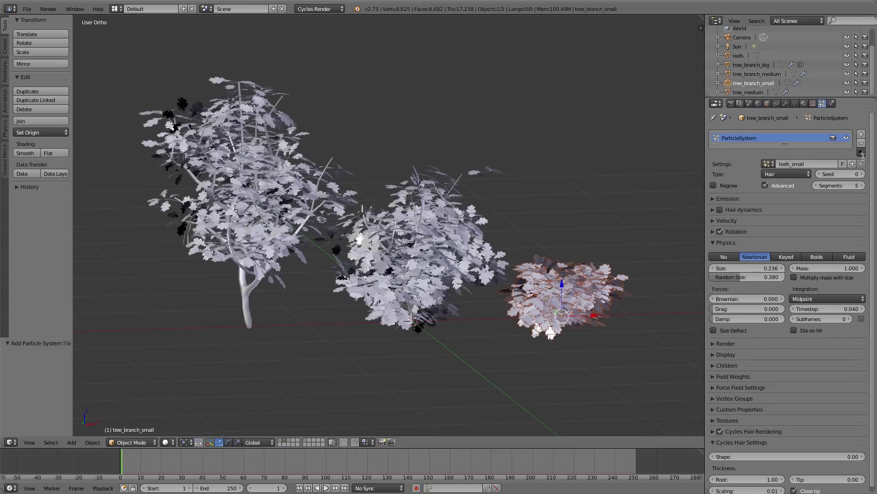
- Set the leaf particle Number to 50 on the small tree and 100 on the medium tree
{"action": "left_click", "coordinate": [733, 199]}
{"action": "left_click", "coordinate": [772, 213]}
{"action": "type", "text": "5"}
{"action": "key", "text": "Return"}
{"action": "right_click", "coordinate": [446, 231]}
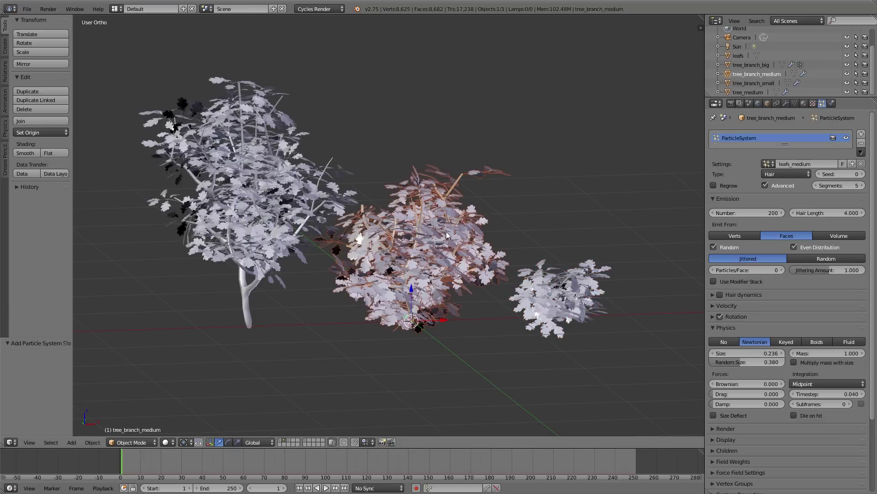
{"action": "left_click", "coordinate": [758, 213]}
{"action": "type", "text": "100"}
{"action": "key", "text": "Return"}
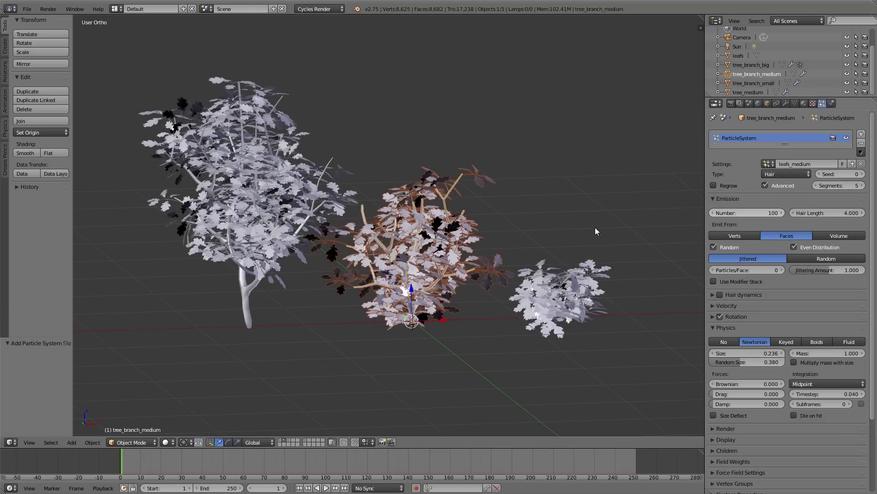
- Switch the medium and small trees into Weight Paint mode and back to Object Mode
{"action": "middle_click_drag", "start_coordinate": [596, 231], "coordinate": [443, 261]}
{"action": "key", "text": "Tab"}
{"action": "left_click", "coordinate": [500, 232]}
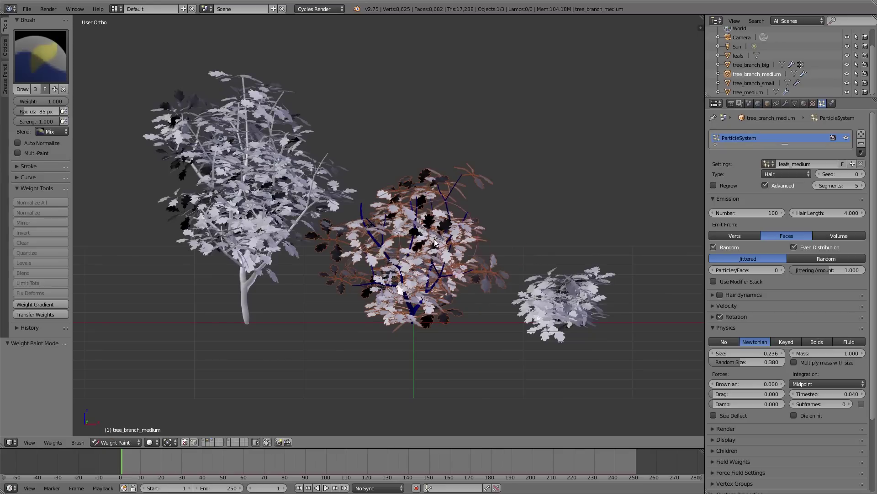
{"action": "key", "text": "Tab"}
{"action": "left_click", "coordinate": [439, 302]}
{"action": "right_click", "coordinate": [540, 288]}
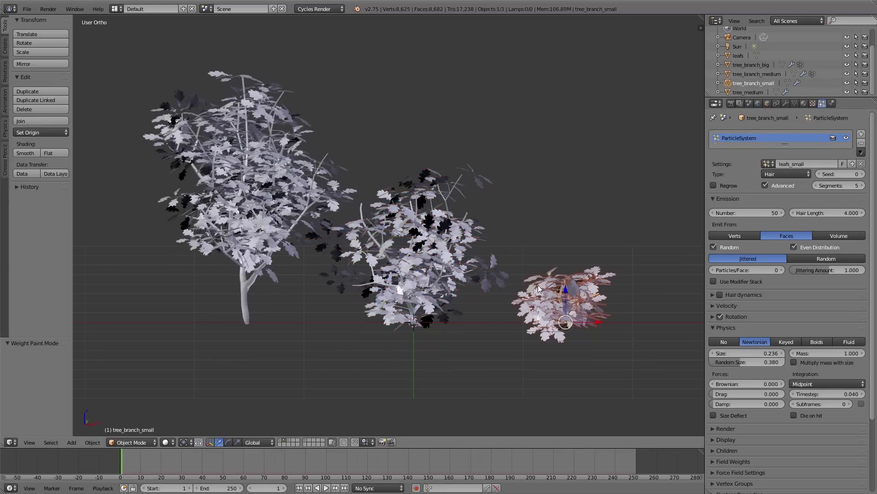
{"action": "key", "text": "Tab"}
{"action": "left_click", "coordinate": [599, 253]}
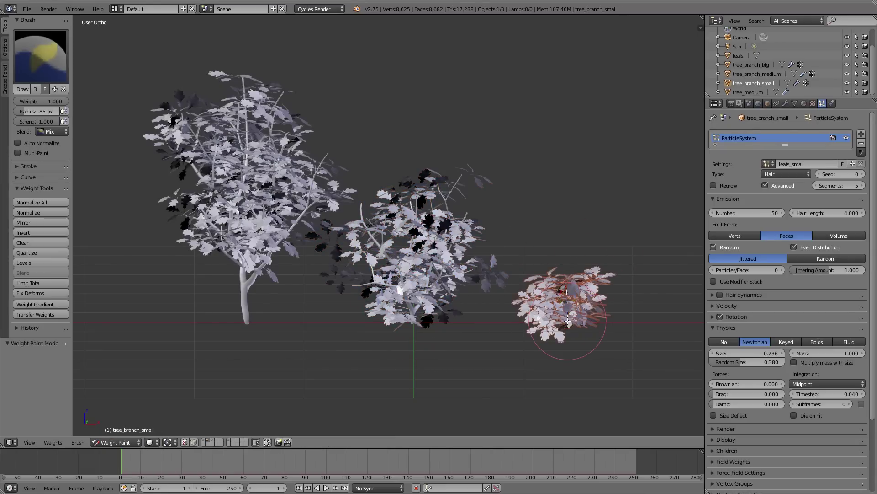
{"action": "key", "text": "Tab"}
{"action": "left_click", "coordinate": [466, 307]}
- Use the Group vertex group as leaf Density on both the small and medium trees
{"action": "left_click", "coordinate": [751, 327]}
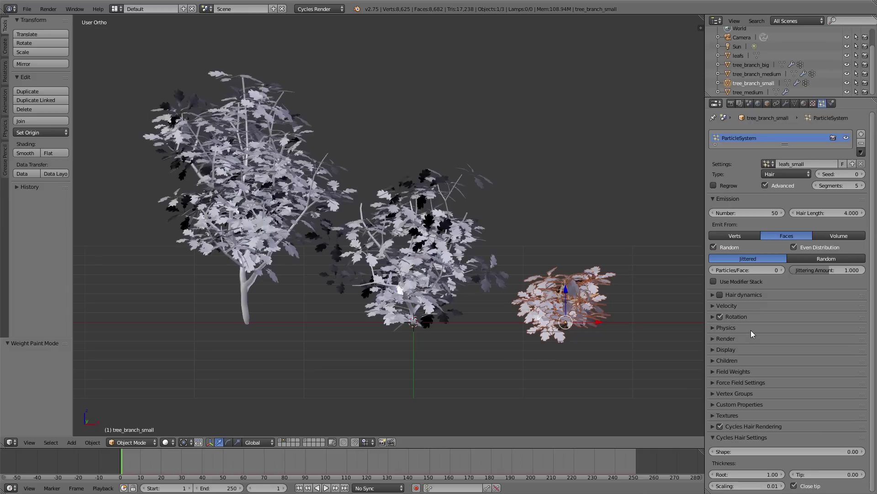
{"action": "left_click", "coordinate": [759, 407]}
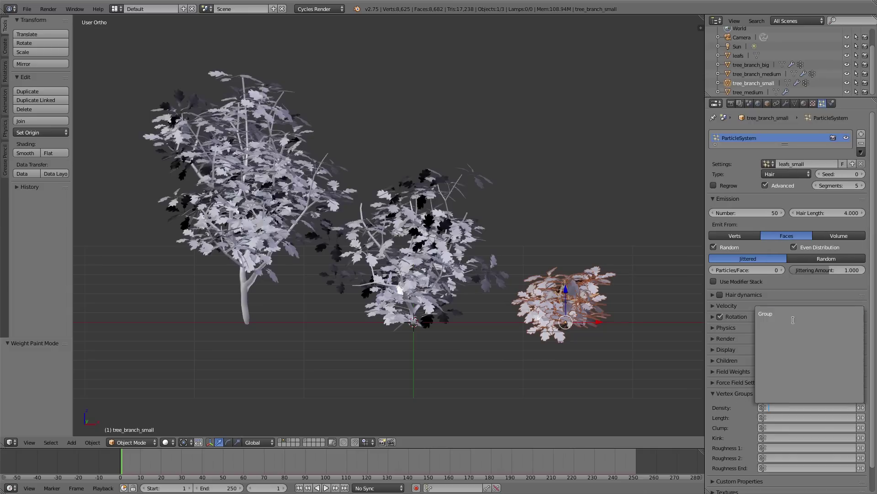
{"action": "left_click", "coordinate": [776, 313]}
{"action": "right_click", "coordinate": [412, 251]}
{"action": "left_click", "coordinate": [809, 407]}
{"action": "left_click", "coordinate": [777, 313]}
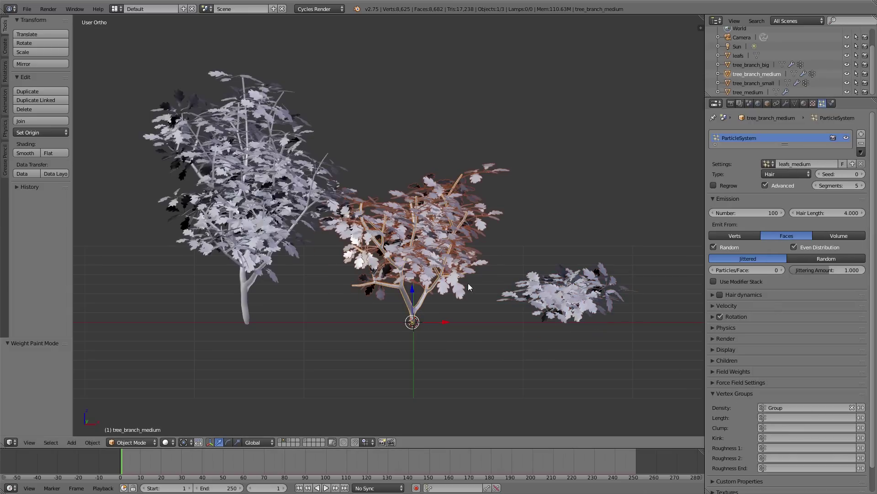
- Reselect the small, medium and finally the big branch tree
{"action": "middle_click_drag", "start_coordinate": [468, 283], "coordinate": [474, 292]}
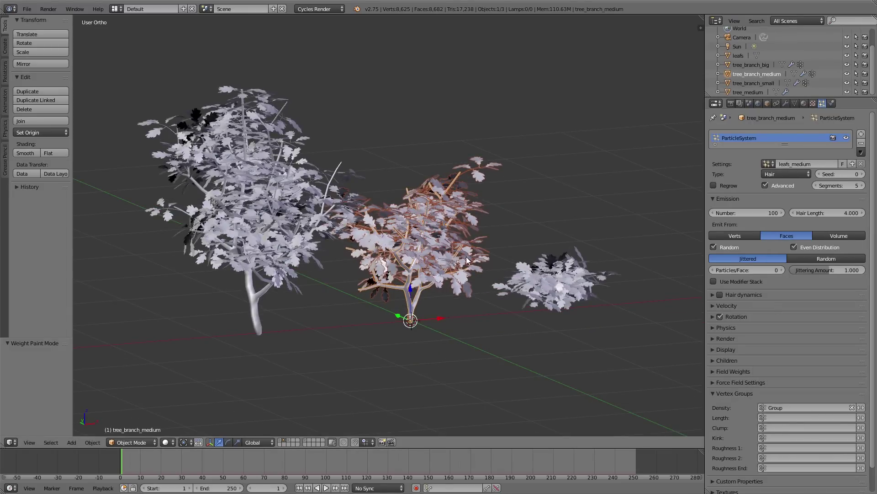
{"action": "middle_click_drag", "start_coordinate": [466, 259], "coordinate": [478, 266]}
{"action": "key", "text": "a"}
{"action": "right_click", "coordinate": [567, 288]}
{"action": "right_click", "coordinate": [439, 256]}
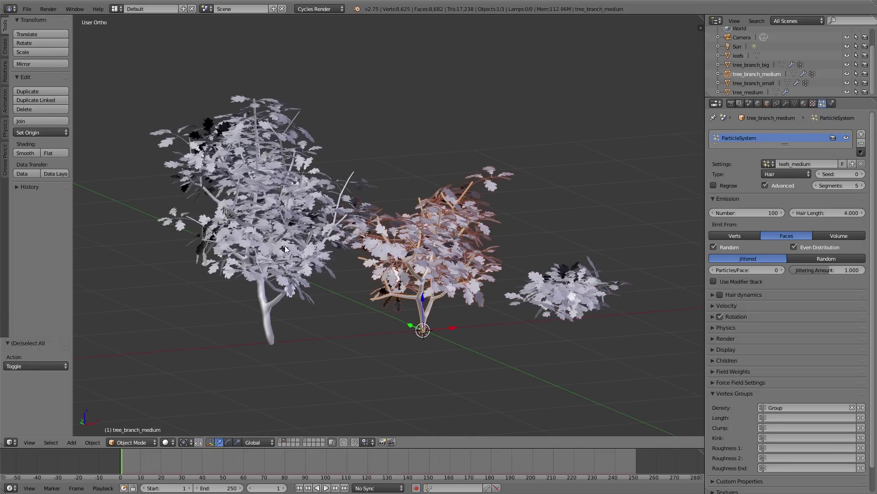
{"action": "right_click", "coordinate": [285, 248]}
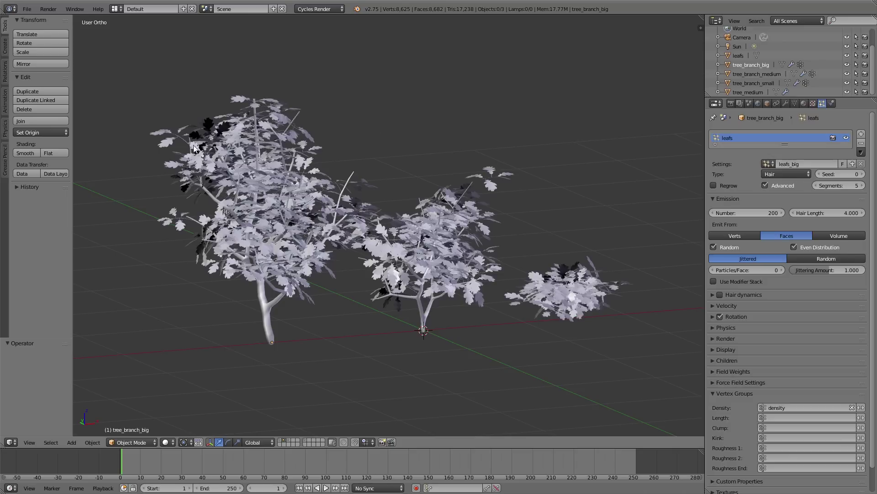
- On layer 3, edit the leafs object and brush-select its main branch and side stems
{"action": "key", "text": "a"}
{"action": "scroll", "coordinate": [261, 313], "scroll_direction": "down", "scroll_amount": 1, "text": "ctrl"}
{"action": "key", "text": "3"}
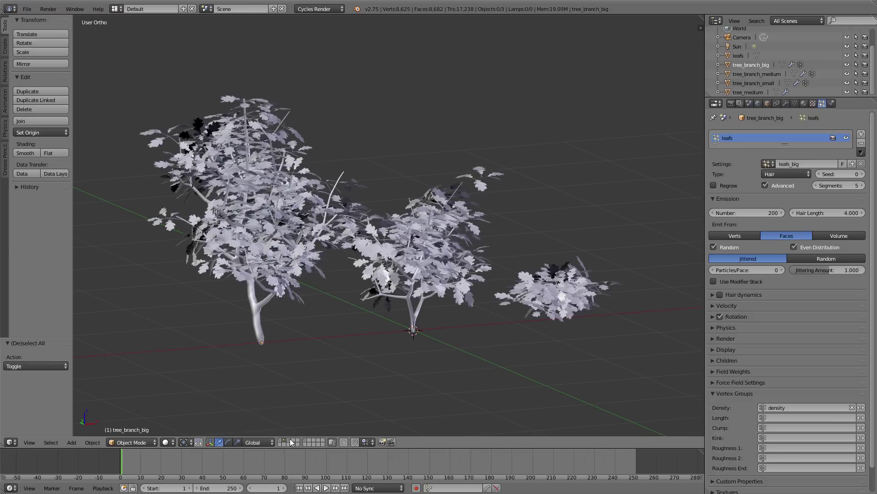
{"action": "right_click", "coordinate": [676, 300]}
{"action": "key", "text": "KP_Decimal"}
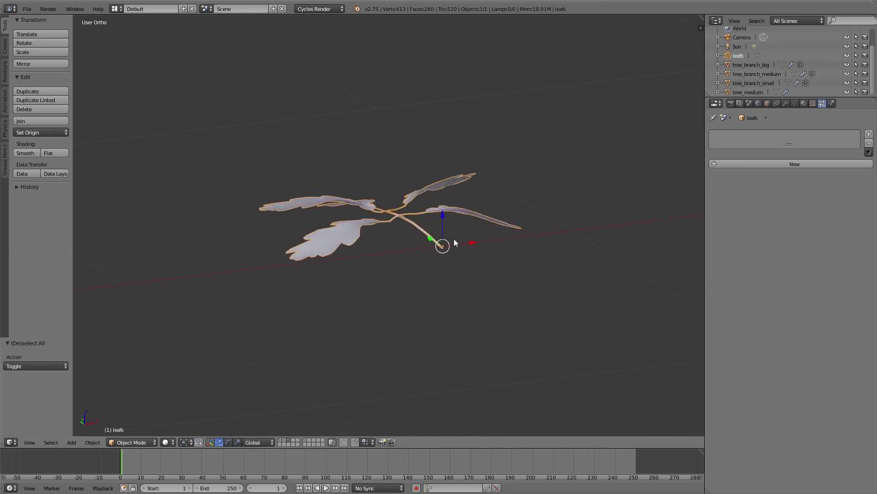
{"action": "key", "text": "Tab"}
{"action": "middle_click_drag", "start_coordinate": [454, 239], "coordinate": [428, 239]}
{"action": "scroll", "coordinate": [427, 239], "scroll_direction": "up", "scroll_amount": 3}
{"action": "key", "text": "c"}
{"action": "mouse_move", "coordinate": [465, 352]}
{"action": "left_mouse_down"}
{"action": "mouse_move", "coordinate": [434, 245]}
{"action": "mouse_move", "coordinate": [417, 235]}
{"action": "mouse_move", "coordinate": [437, 229]}
{"action": "mouse_move", "coordinate": [435, 183]}
{"action": "mouse_move", "coordinate": [404, 186]}
{"action": "mouse_move", "coordinate": [412, 161]}
{"action": "left_mouse_up"}
{"action": "right_click", "coordinate": [411, 161]}
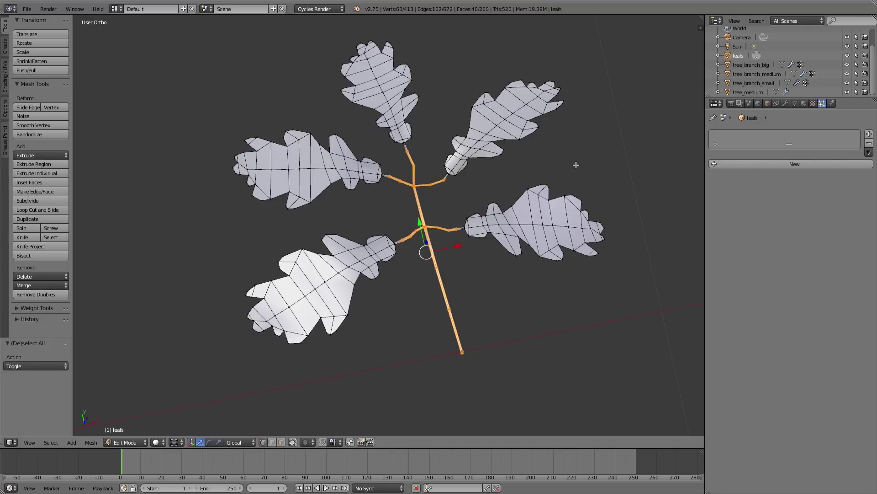
- Create a branches_small vertex group for the stems and a leafs group for the inverted selection
{"action": "left_click", "coordinate": [795, 104]}
{"action": "left_click", "coordinate": [869, 210]}
{"action": "double_click", "coordinate": [728, 213]}
{"action": "type", "text": "b"}
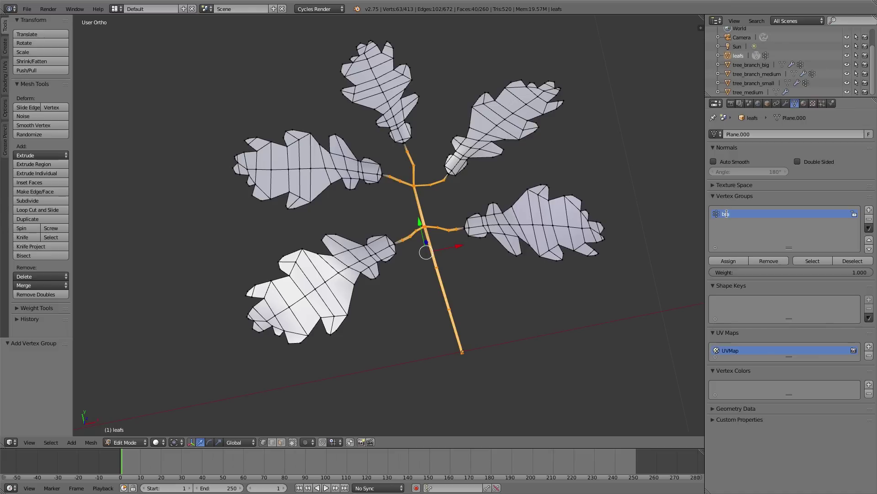
{"action": "type", "text": "ranches_small"}
{"action": "key", "text": "Return"}
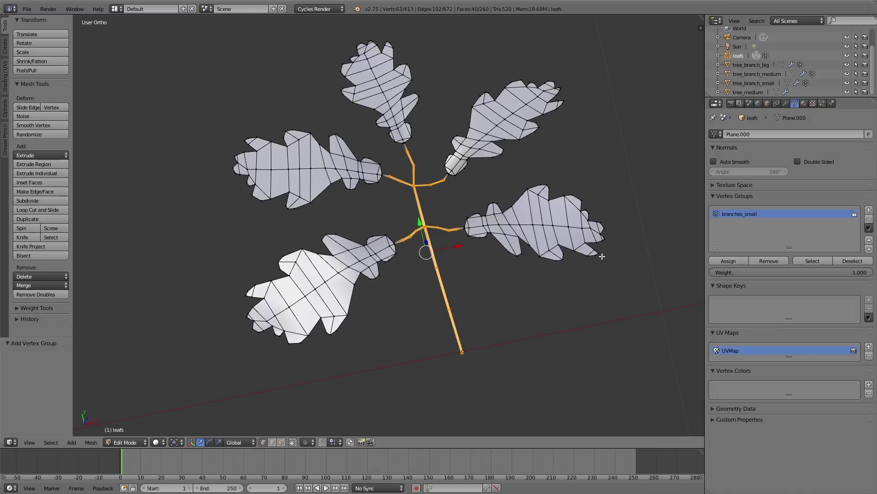
{"action": "key", "text": "ctrl+i"}
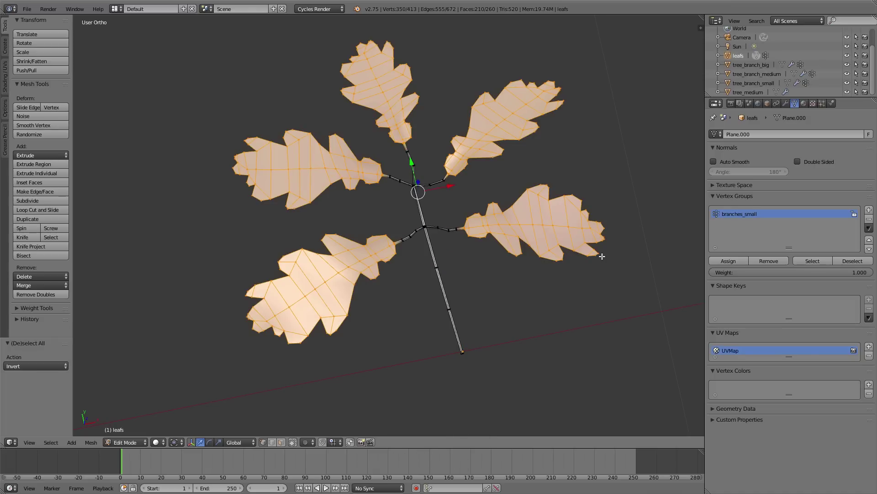
{"action": "left_click", "coordinate": [869, 209]}
{"action": "double_click", "coordinate": [729, 223]}
{"action": "type", "text": "le"}
{"action": "key", "text": "Return"}
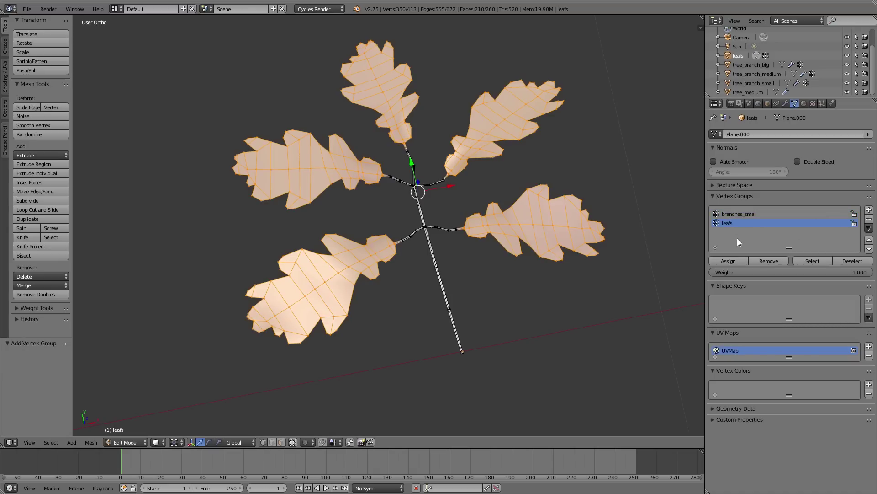
- Add a branch_big vertex group to tree_branch_big and isolate it in local view
{"action": "key", "text": "a"}
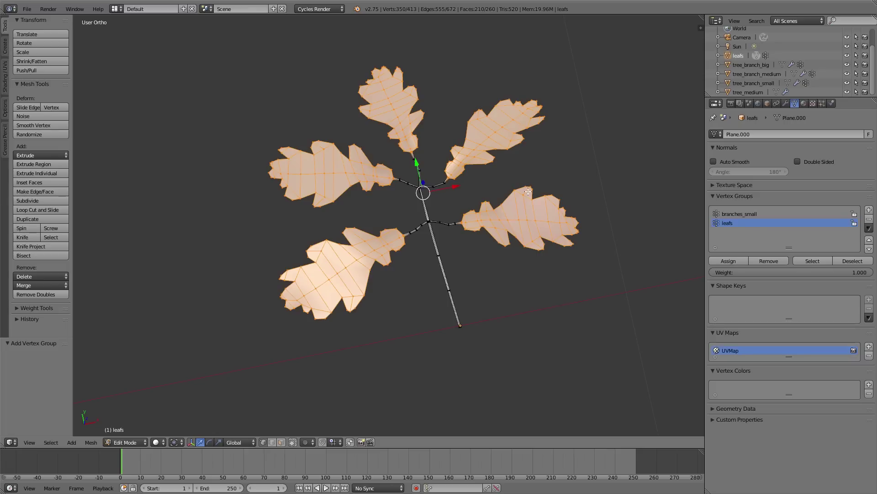
{"action": "key", "text": "a"}
{"action": "key", "text": "a"}
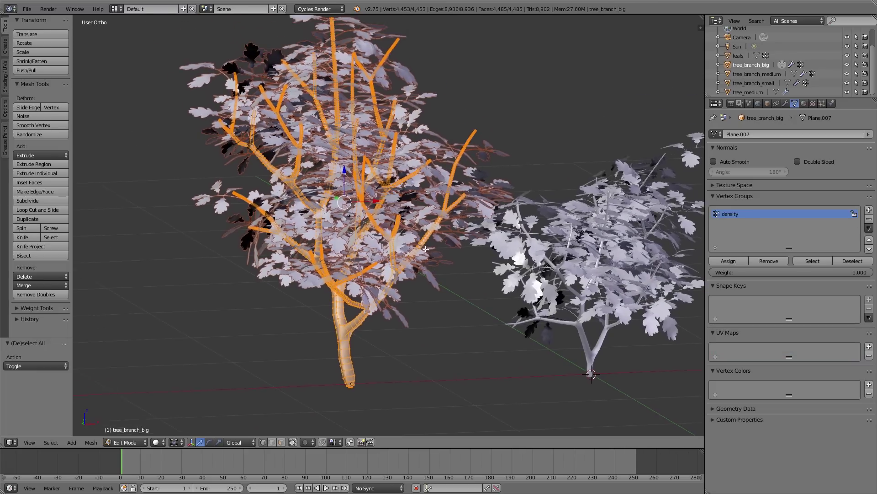
{"action": "middle_click_drag", "start_coordinate": [377, 271], "coordinate": [654, 274]}
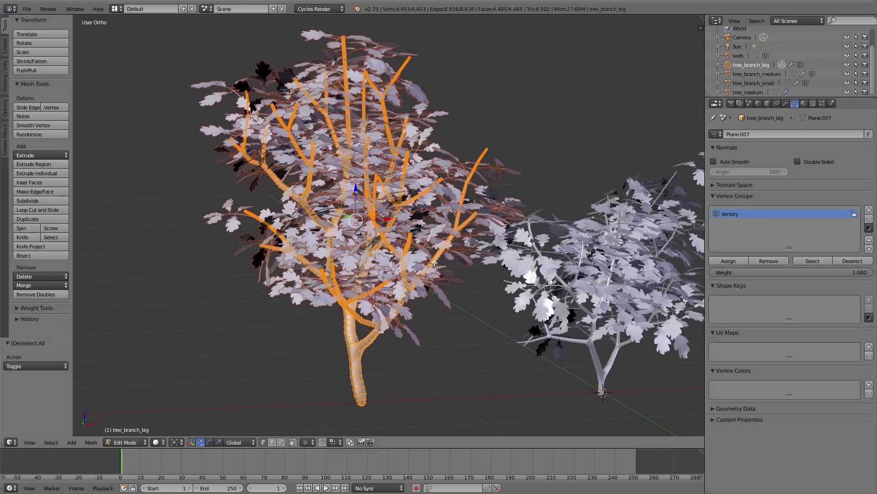
{"action": "left_click", "coordinate": [870, 209]}
{"action": "type", "text": "bran"}
{"action": "key", "text": "Return"}
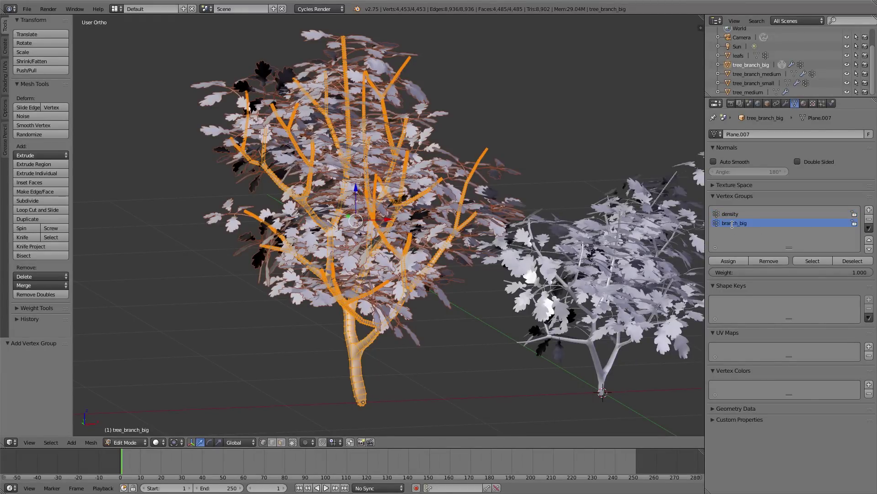
{"action": "key", "text": "Tab"}
{"action": "scroll", "coordinate": [365, 253], "scroll_direction": "down", "scroll_amount": 1}
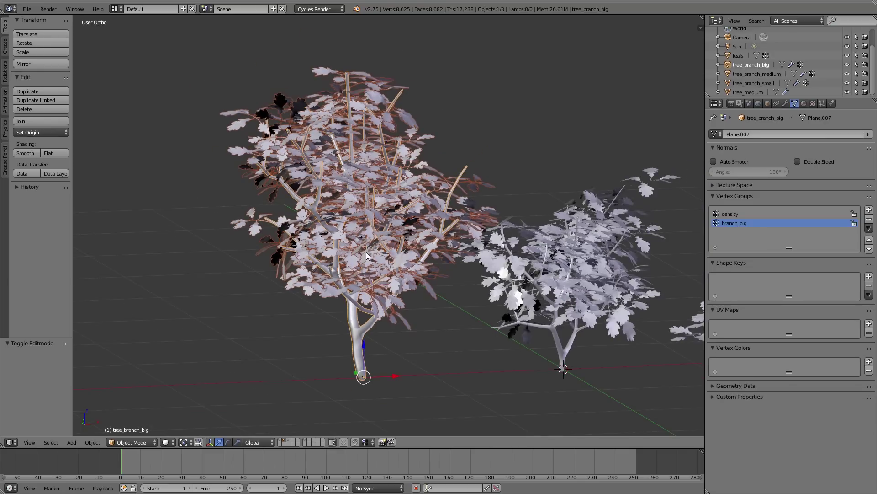
{"action": "key", "text": "KP_Divide"}
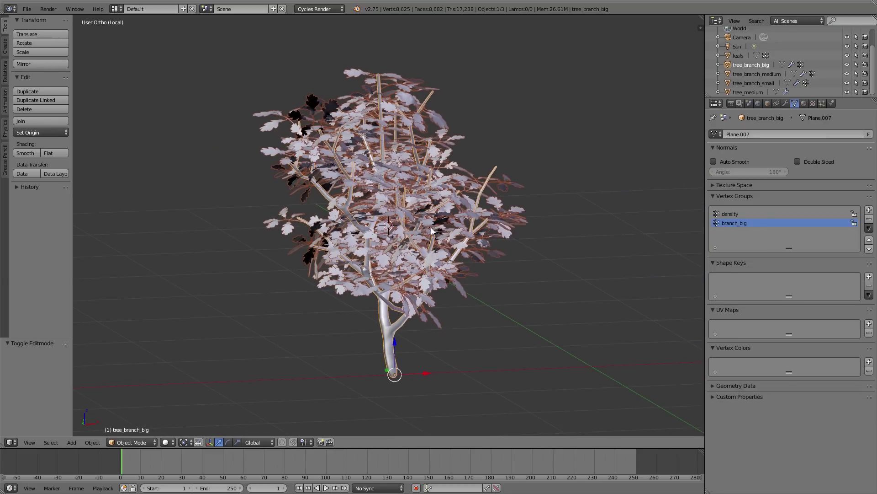
- Convert the leaf particles into real objects and remove the leafs particle system
{"action": "left_click", "coordinate": [786, 103]}
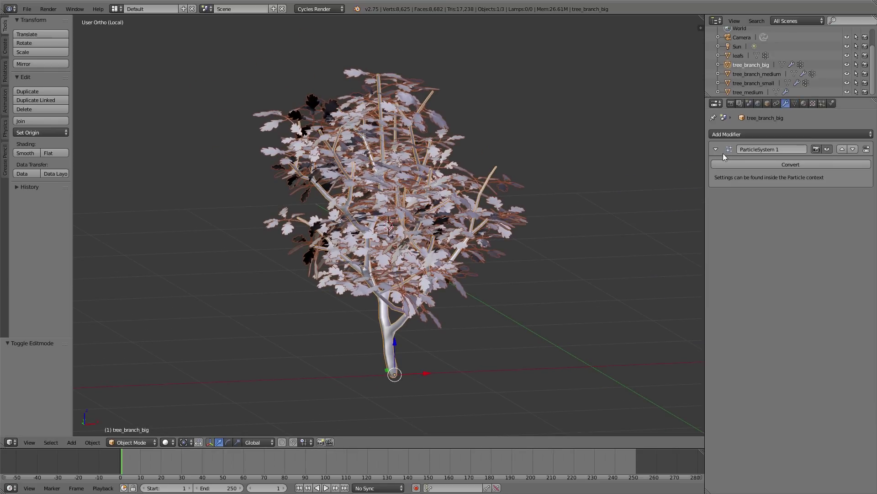
{"action": "left_click", "coordinate": [780, 165]}
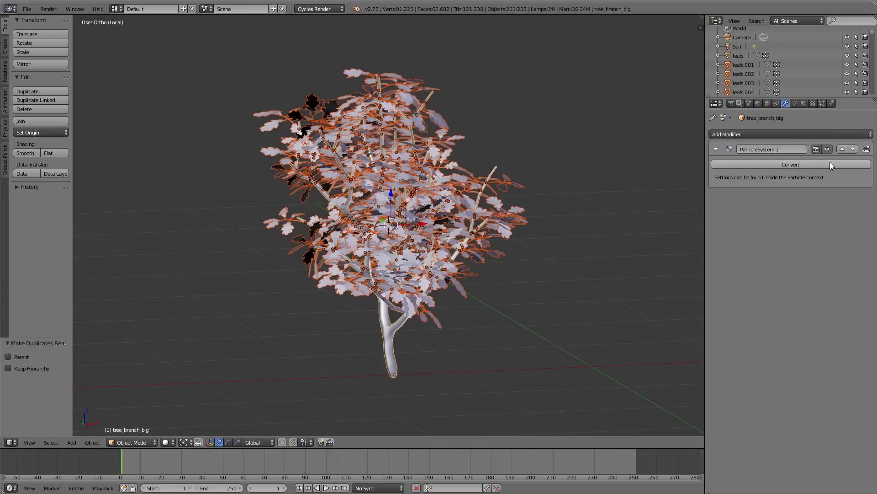
{"action": "left_click", "coordinate": [867, 149]}
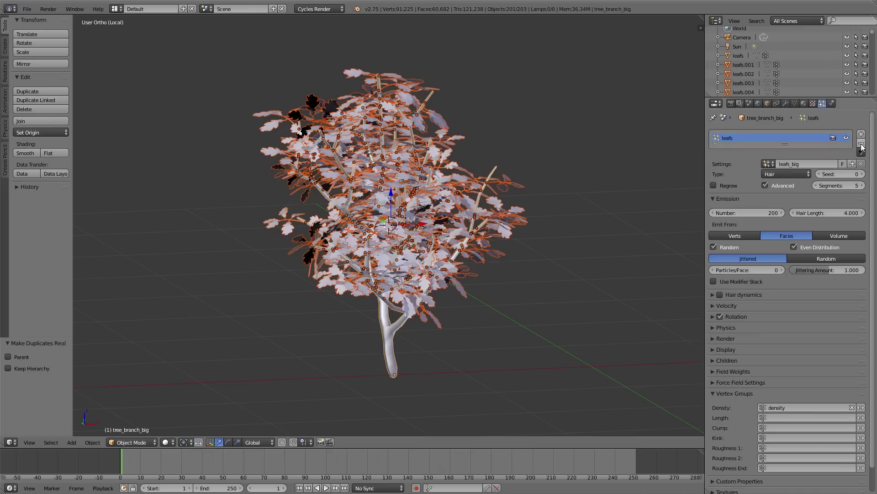
{"action": "left_click", "coordinate": [862, 144]}
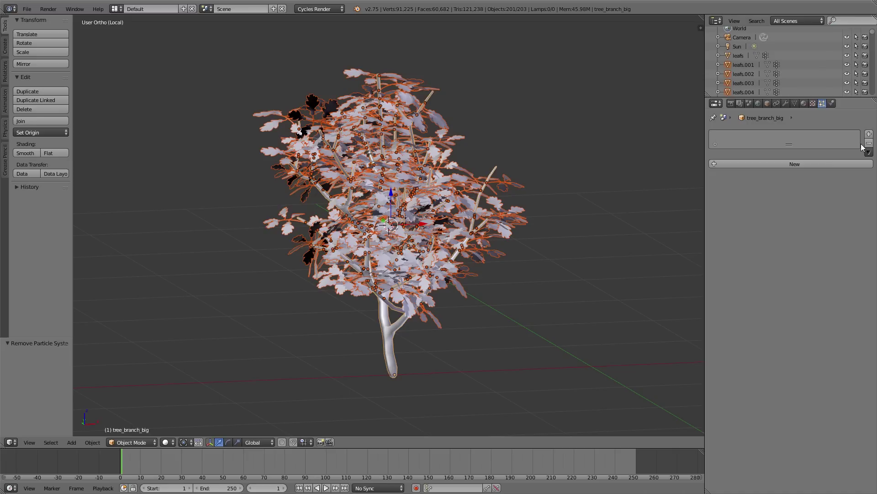
- Box-select the tree and all its leaves and join them into one mesh
{"action": "key", "text": "a"}
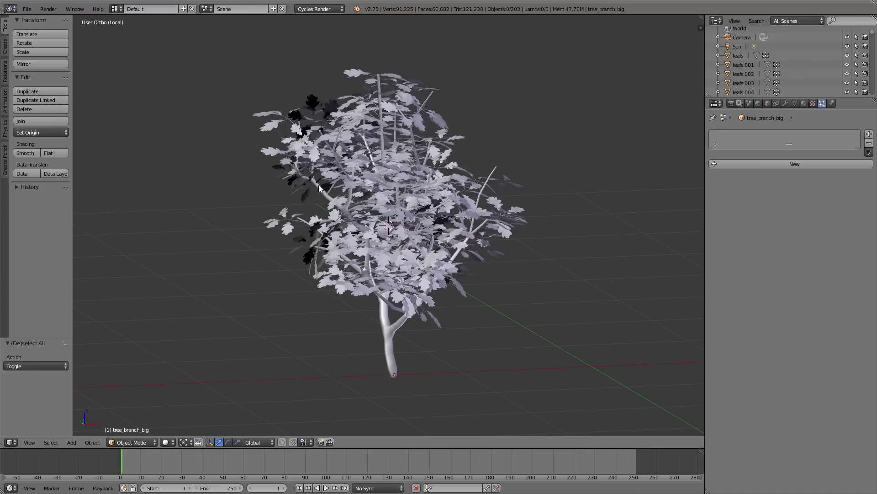
{"action": "key", "text": "b"}
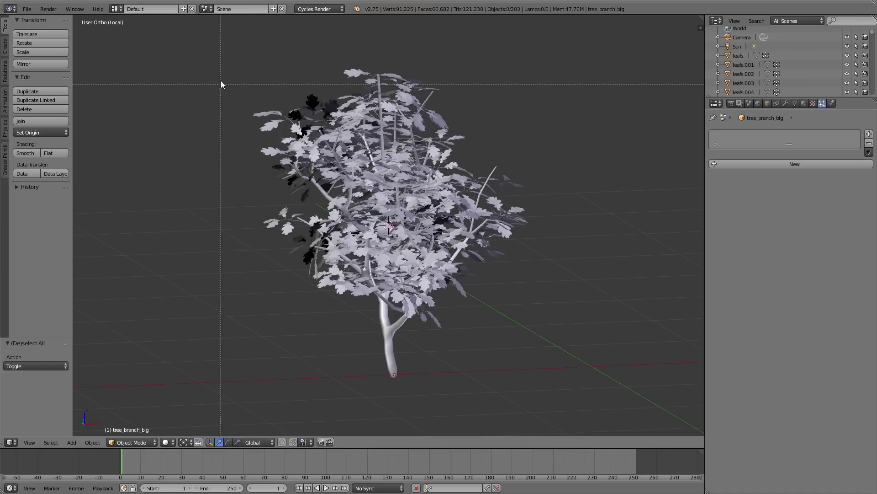
{"action": "left_click_drag", "start_coordinate": [221, 73], "coordinate": [560, 344]}
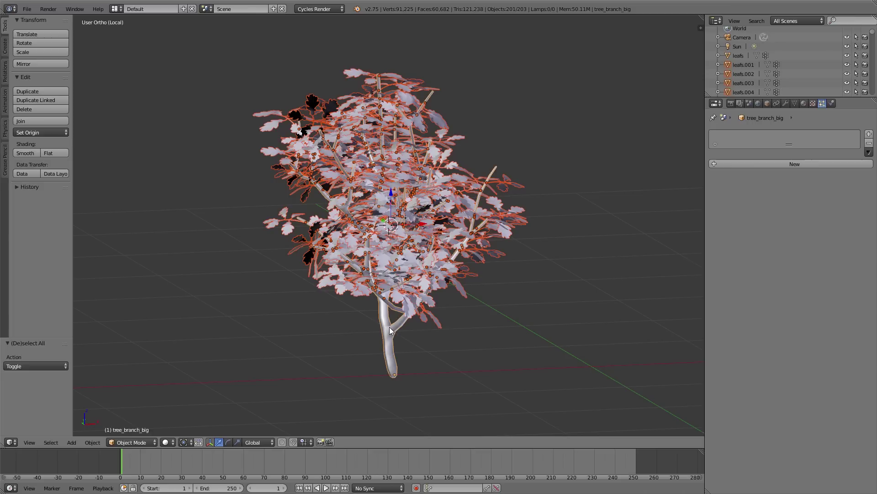
{"action": "key", "text": "ctrl+j"}
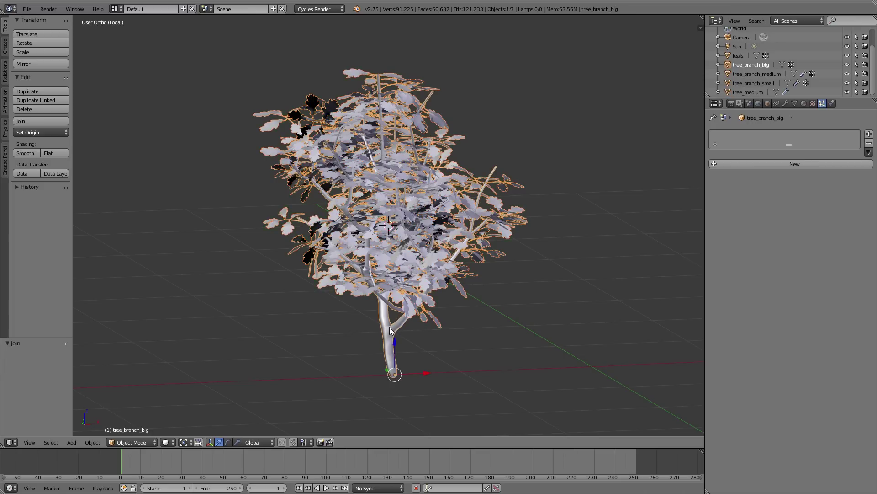
- In Edit Mode, delete the density vertex group from the joined tree
{"action": "key", "text": "Tab"}
{"action": "key", "text": "a"}
{"action": "scroll", "coordinate": [402, 319], "scroll_direction": "up", "scroll_amount": 4}
{"action": "scroll", "coordinate": [417, 311], "scroll_direction": "up", "scroll_amount": 2}
{"action": "mouse_move", "coordinate": [417, 311]}
{"action": "middle_mouse_down"}
{"action": "mouse_move", "coordinate": [456, 209]}
{"action": "mouse_move", "coordinate": [471, 210]}
{"action": "mouse_move", "coordinate": [472, 244]}
{"action": "middle_mouse_up"}
{"action": "scroll", "coordinate": [471, 210], "scroll_direction": "down", "scroll_amount": 3}
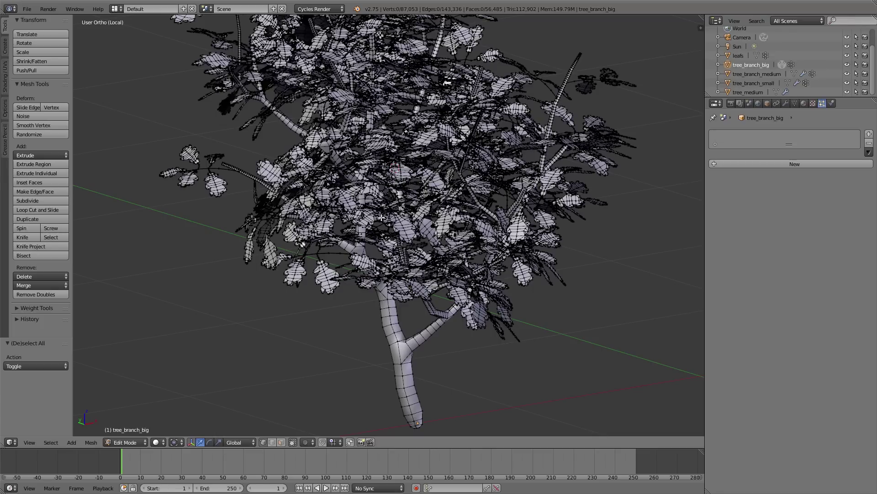
{"action": "scroll", "coordinate": [381, 217], "scroll_direction": "up", "scroll_amount": 2}
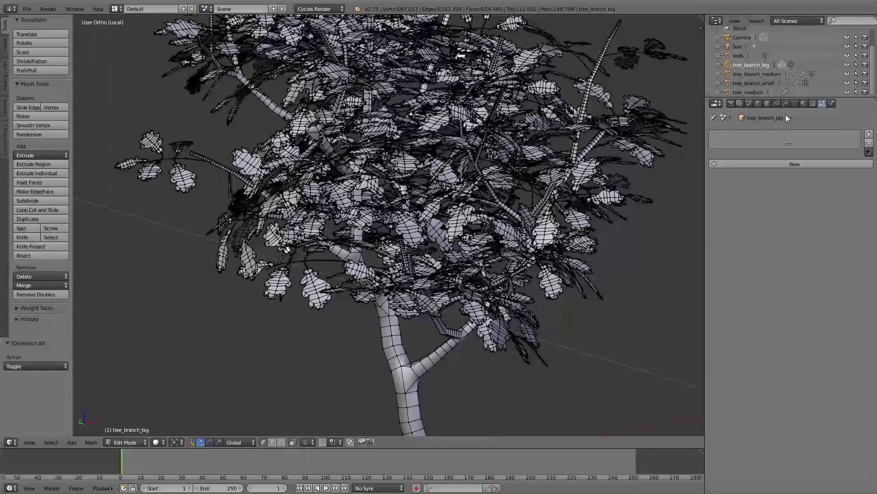
{"action": "left_click", "coordinate": [794, 103]}
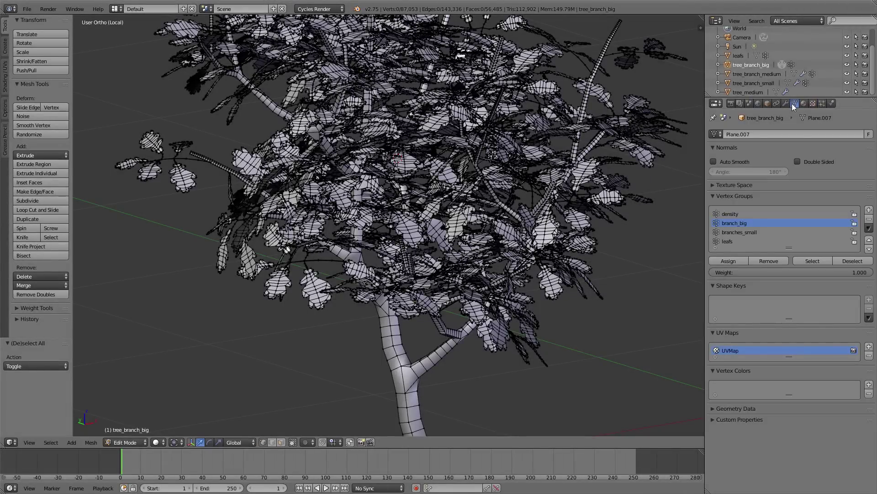
{"action": "left_click", "coordinate": [757, 214]}
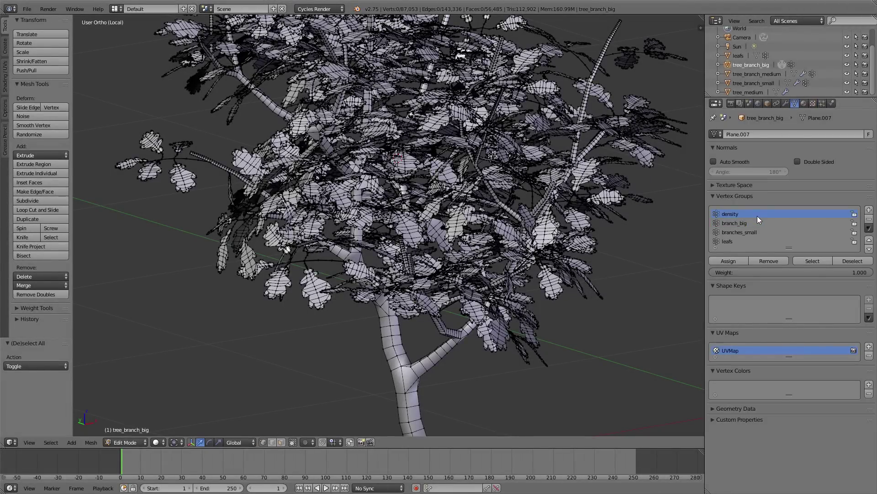
{"action": "left_click", "coordinate": [869, 219]}
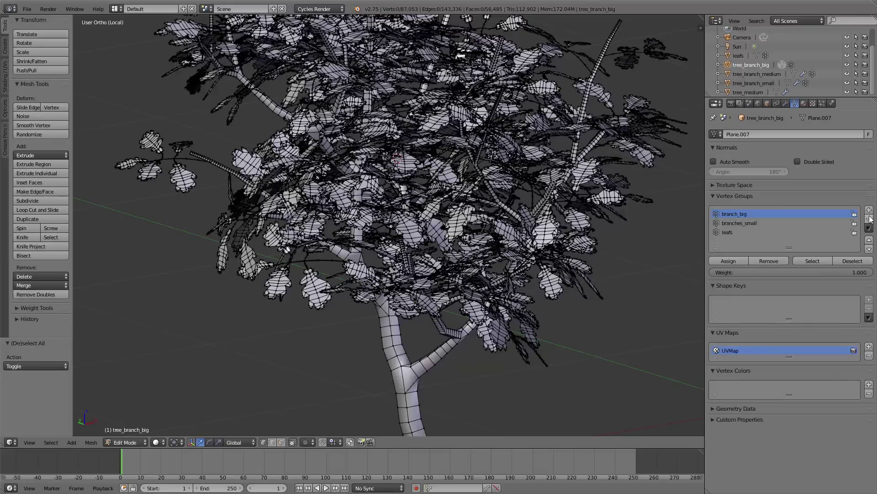
- Check the branch_big, branches_small and leafs vertex groups by selecting each one
{"action": "left_click", "coordinate": [815, 260]}
{"action": "scroll", "coordinate": [457, 275], "scroll_direction": "down", "scroll_amount": 3}
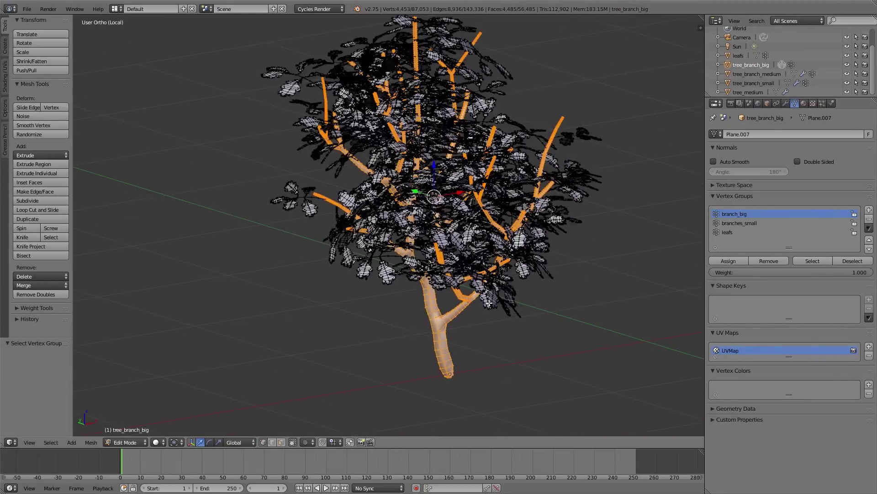
{"action": "key", "text": "g"}
{"action": "key", "text": "Escape"}
{"action": "key", "text": "a"}
{"action": "left_click", "coordinate": [738, 223]}
{"action": "left_click", "coordinate": [812, 261]}
{"action": "scroll", "coordinate": [470, 239], "scroll_direction": "up", "scroll_amount": 3}
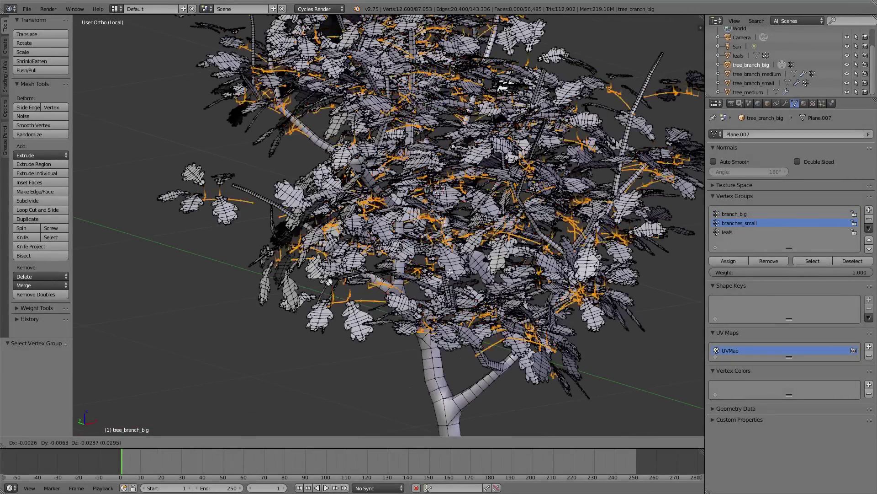
{"action": "scroll", "coordinate": [470, 239], "scroll_direction": "down", "scroll_amount": 3}
{"action": "key", "text": "a"}
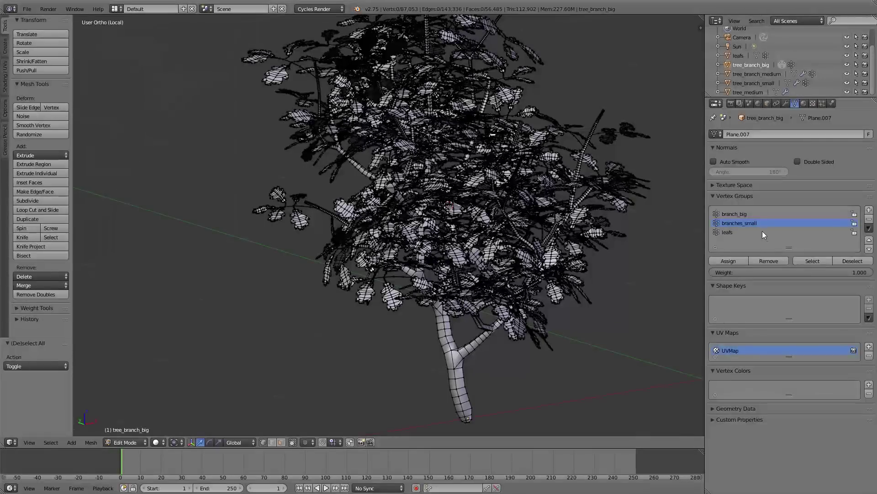
{"action": "left_click", "coordinate": [807, 262]}
{"action": "key", "text": "g"}
{"action": "key", "text": "Escape"}
- Return to Object Mode and leave local view to show all the trees
{"action": "middle_click_drag", "start_coordinate": [525, 261], "coordinate": [508, 235]}
{"action": "key", "text": "Tab"}
{"action": "left_click", "coordinate": [403, 235]}
{"action": "key", "text": "a"}
{"action": "middle_click_drag", "start_coordinate": [416, 224], "coordinate": [441, 221]}
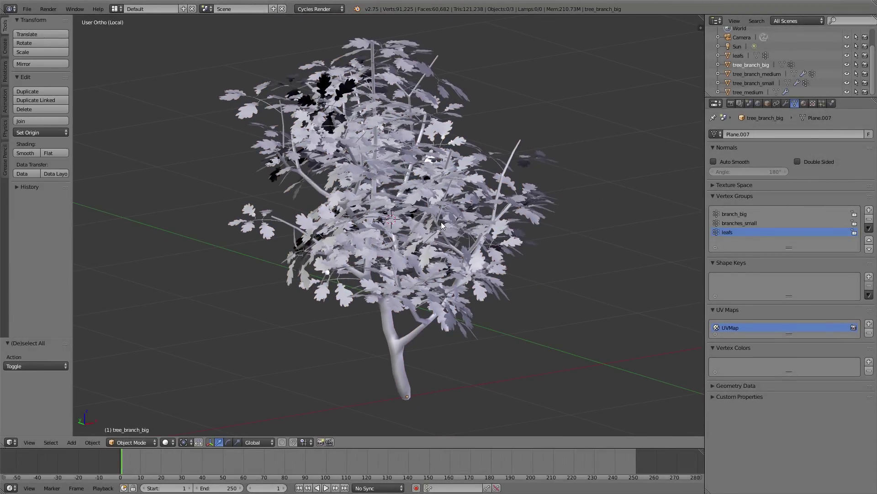
{"action": "key", "text": "KP_Divide"}
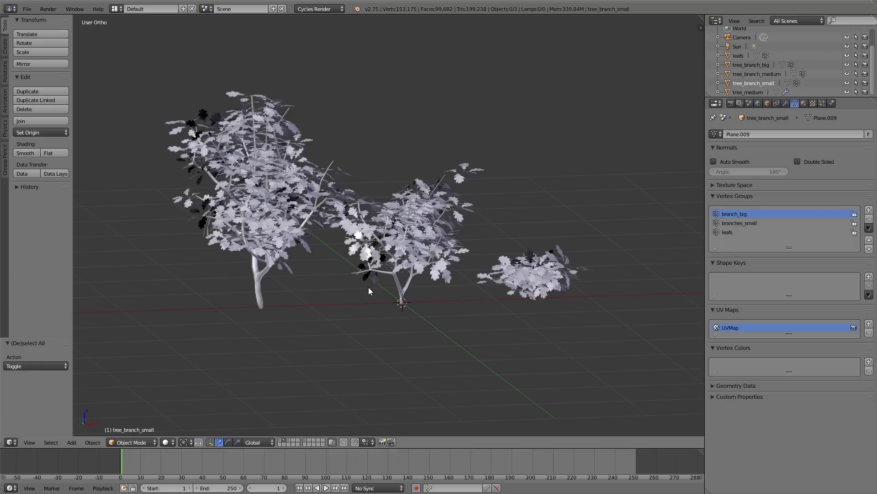
- Group the three leafy trees into a new named group, then show and select tree_medium on layer 2
{"action": "key", "text": "b"}
{"action": "left_click_drag", "start_coordinate": [166, 103], "coordinate": [578, 329]}
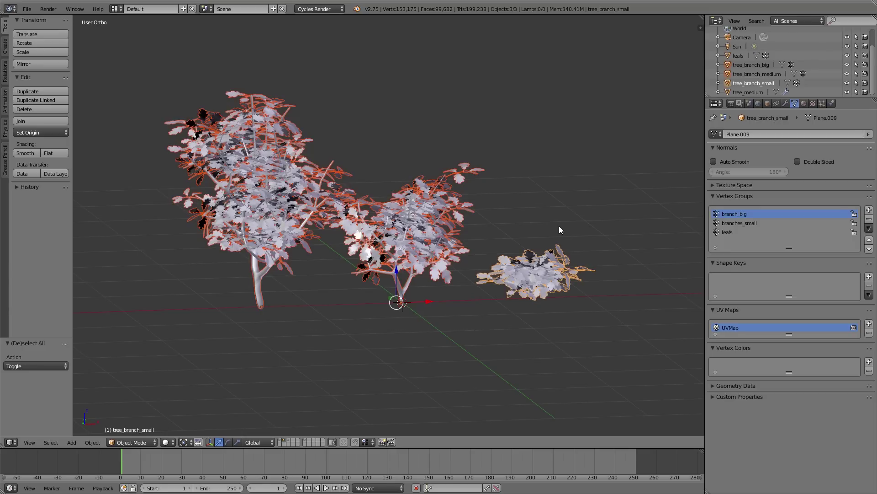
{"action": "key", "text": "ctrl+g"}
{"action": "left_click", "coordinate": [27, 366]}
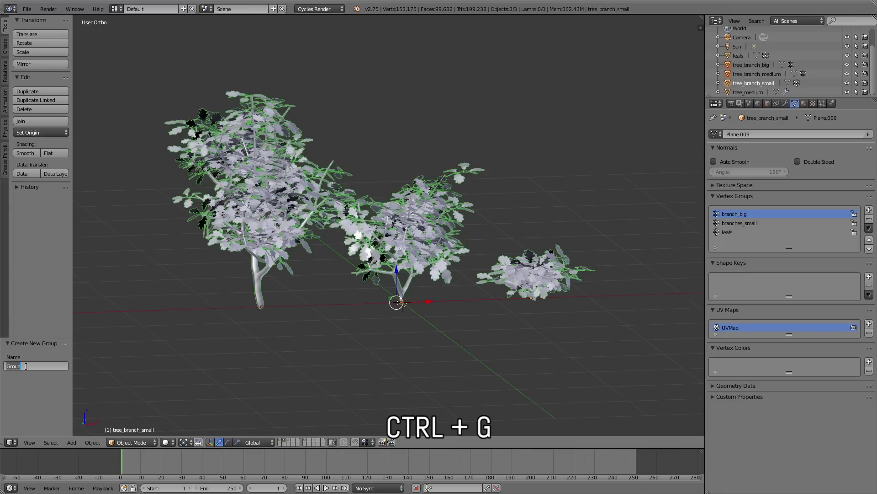
{"action": "type", "text": "branche"}
{"action": "key", "text": "Return"}
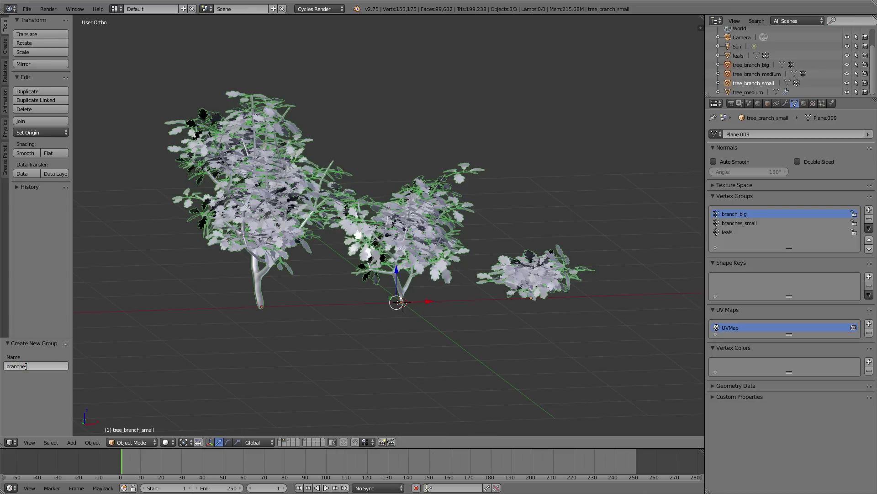
{"action": "key", "text": "2"}
{"action": "key", "text": "a"}
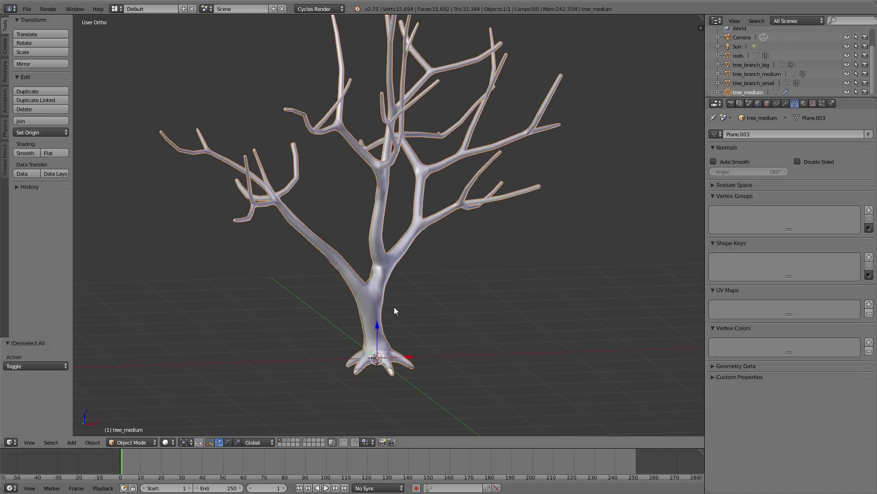
- Apply the first Subsurf and the Skin modifier on tree_medium
{"action": "left_click", "coordinate": [785, 104]}
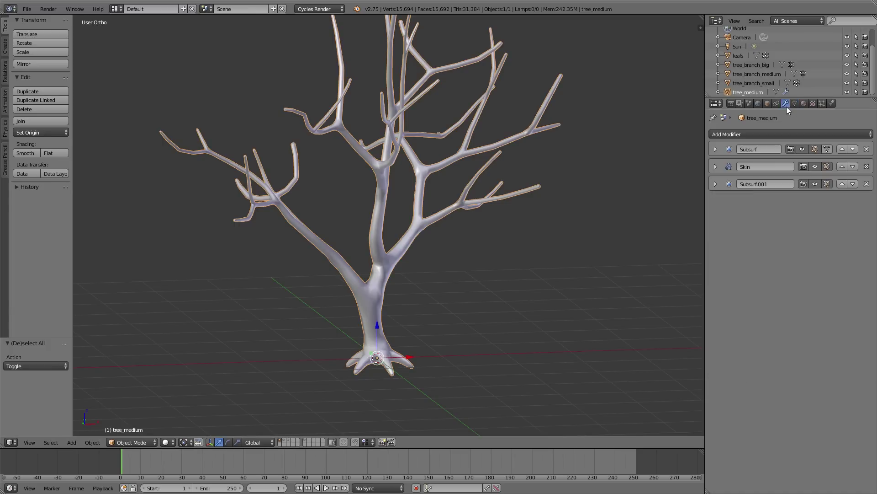
{"action": "left_click", "coordinate": [716, 149]}
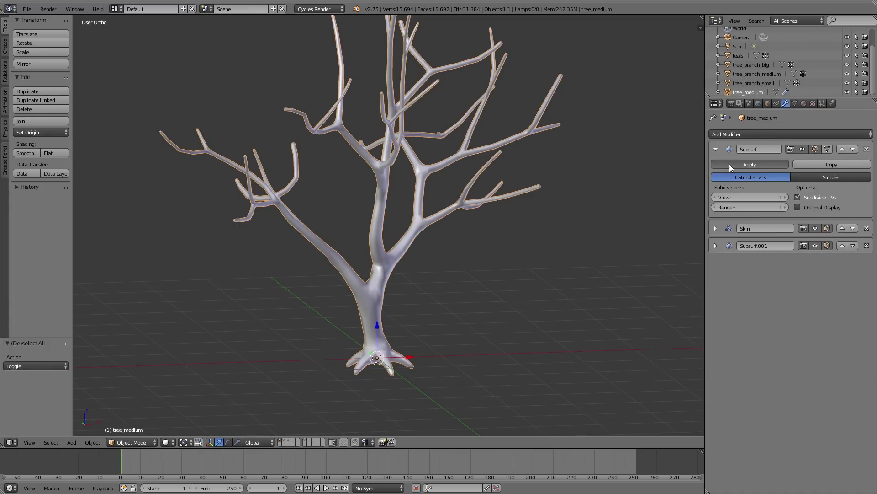
{"action": "left_click", "coordinate": [730, 161]}
{"action": "left_click", "coordinate": [716, 150]}
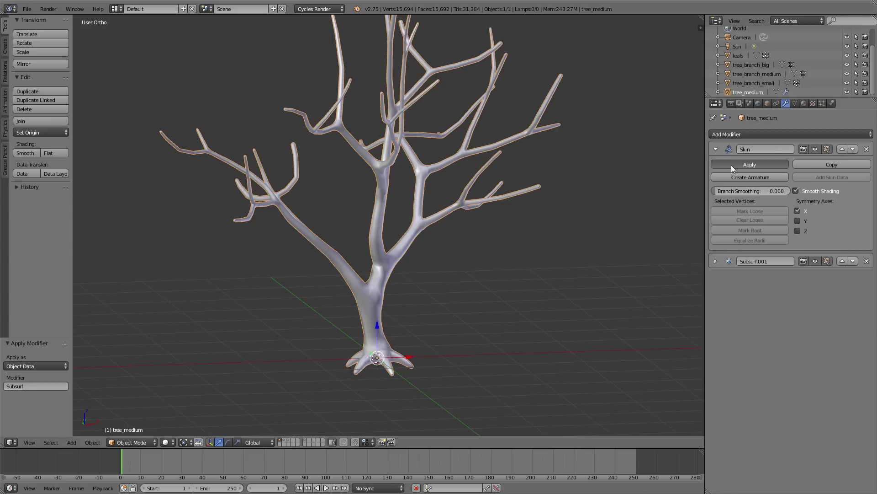
{"action": "left_click", "coordinate": [731, 163]}
- Cycle through Edit Mode and enable viewport display for the remaining Subsurf.001 modifier
{"action": "key", "text": "Tab"}
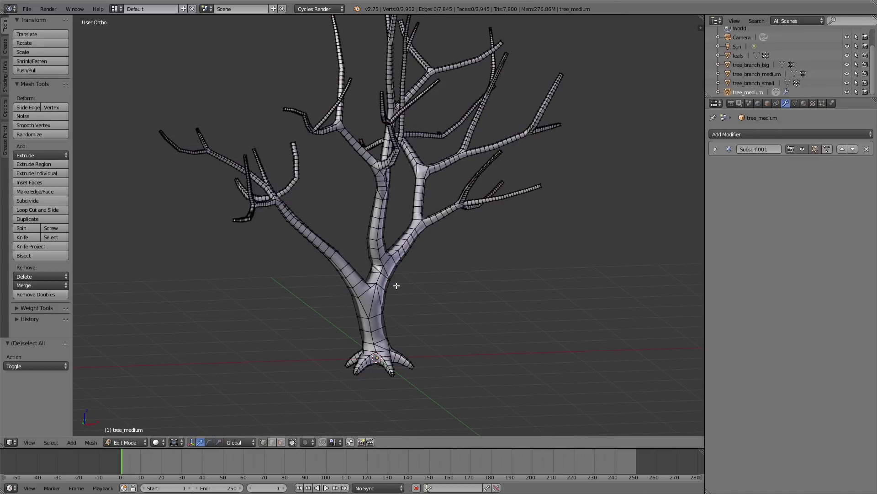
{"action": "key", "text": "a"}
{"action": "mouse_move", "coordinate": [396, 284]}
{"action": "middle_mouse_down"}
{"action": "mouse_move", "coordinate": [513, 280]}
{"action": "mouse_move", "coordinate": [398, 288]}
{"action": "middle_mouse_up"}
{"action": "key", "text": "Tab"}
{"action": "left_click", "coordinate": [340, 291]}
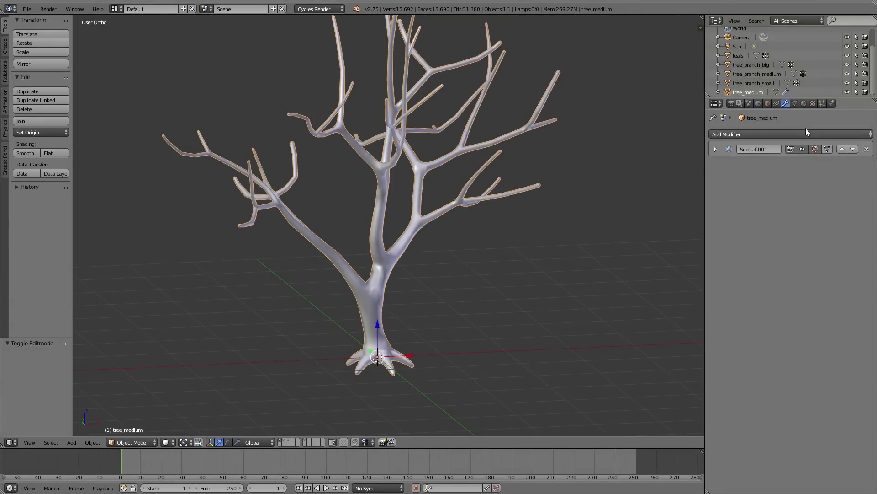
{"action": "left_click", "coordinate": [807, 147]}
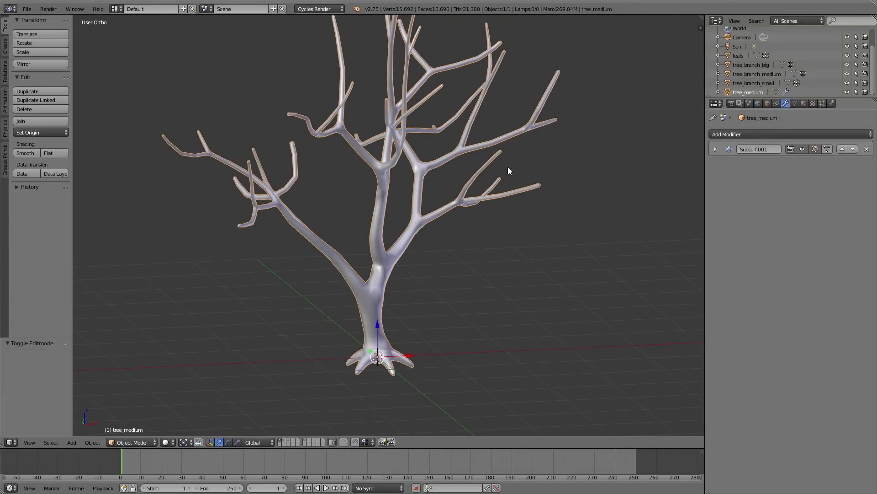
{"action": "middle_click_drag", "start_coordinate": [508, 167], "coordinate": [500, 188], "text": "shift"}
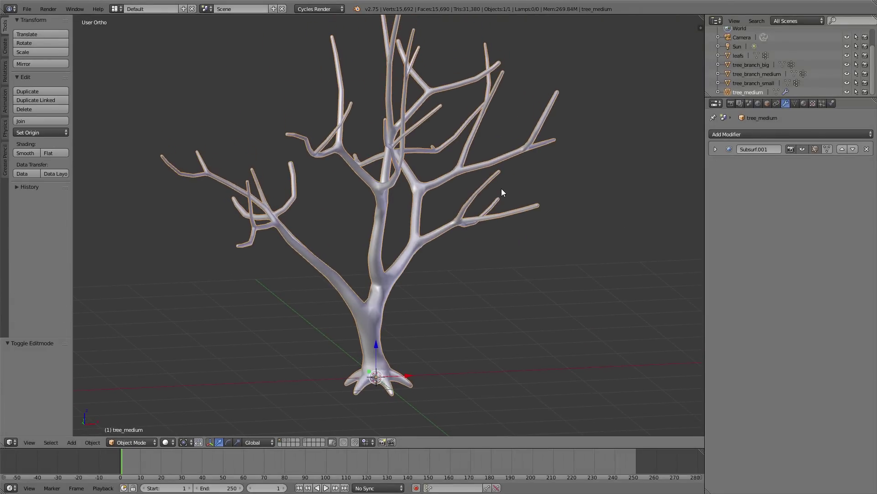
{"action": "left_click", "coordinate": [794, 103]}
{"action": "middle_click_drag", "start_coordinate": [404, 289], "coordinate": [387, 291]}
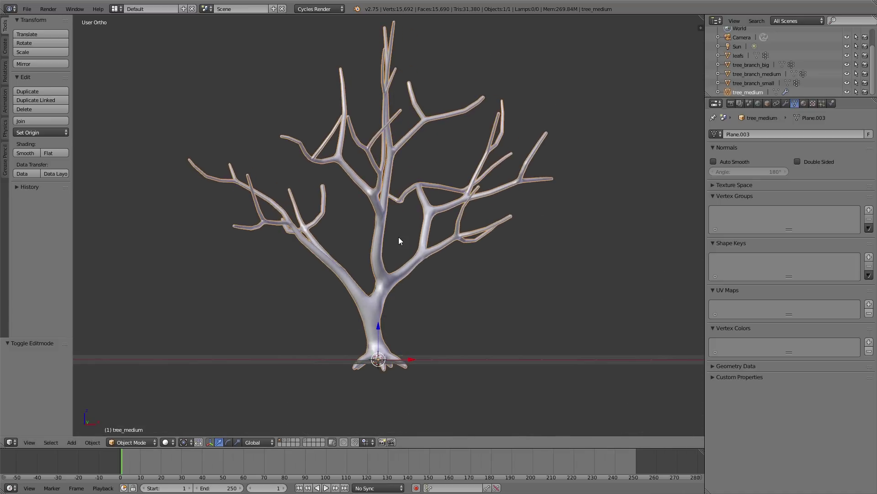
{"action": "key", "text": "Tab"}
- In Weight Paint mode, draw a vertical weight gradient fading from the branch tips to the base
{"action": "left_click", "coordinate": [451, 210]}
{"action": "middle_click_drag", "start_coordinate": [451, 209], "coordinate": [437, 235], "text": "shift"}
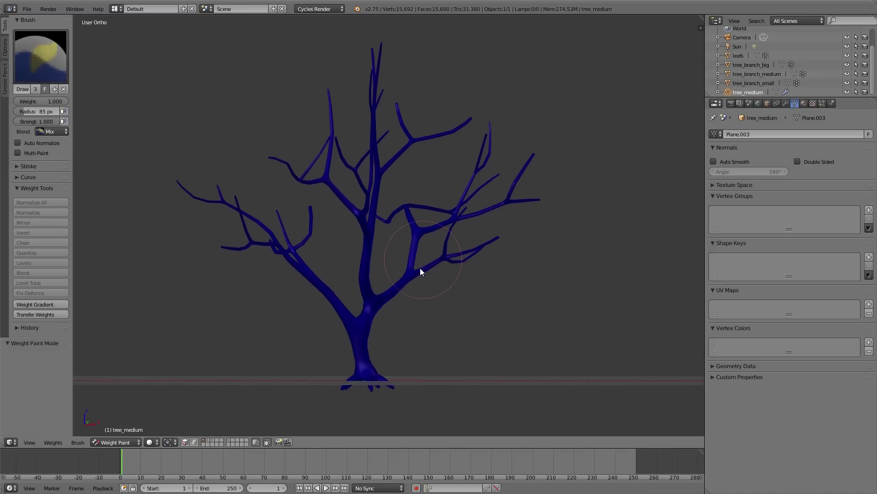
{"action": "left_click_drag", "start_coordinate": [366, 251], "coordinate": [367, 316], "text": "alt"}
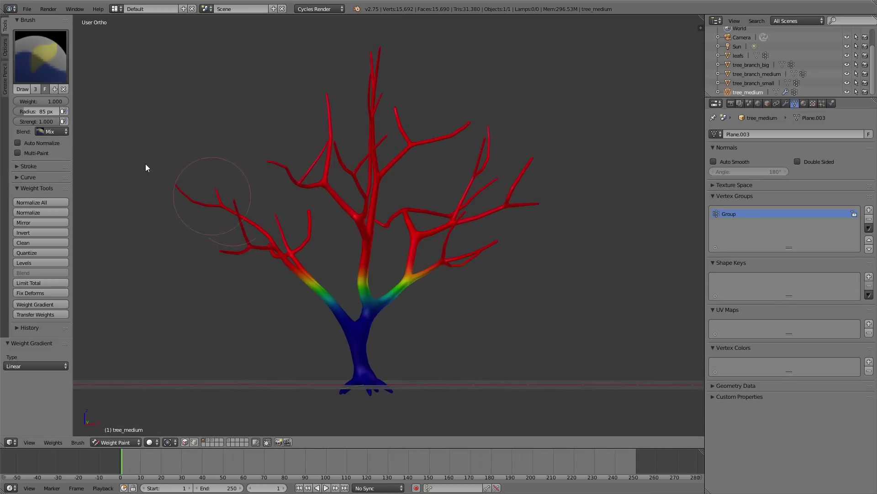
- Paint zero weight up the trunk and on both branch junctions, then begin renaming the group
{"action": "left_click_drag", "start_coordinate": [55, 101], "coordinate": [18, 101]}
{"action": "scroll", "coordinate": [363, 289], "scroll_direction": "up", "scroll_amount": 2}
{"action": "left_click_drag", "start_coordinate": [363, 289], "coordinate": [361, 253]}
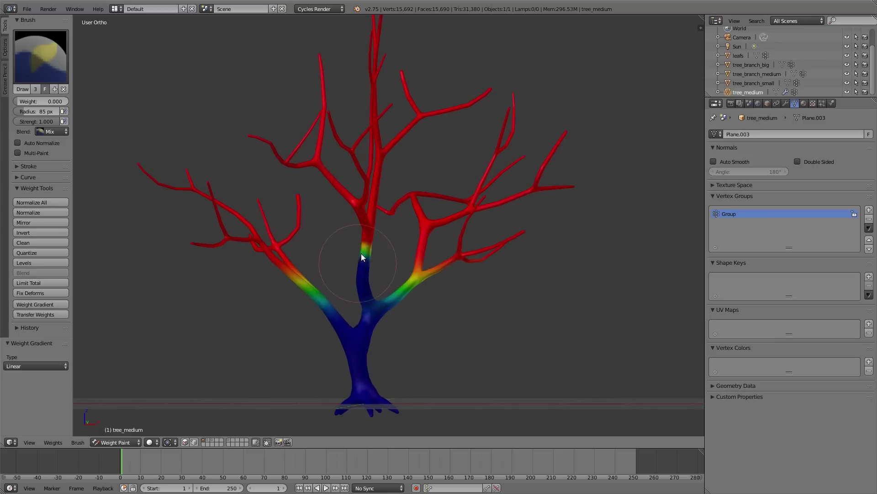
{"action": "left_click_drag", "start_coordinate": [325, 296], "coordinate": [418, 274]}
{"action": "mouse_move", "coordinate": [345, 283]}
{"action": "middle_mouse_down"}
{"action": "mouse_move", "coordinate": [442, 282]}
{"action": "mouse_move", "coordinate": [348, 280]}
{"action": "middle_mouse_up"}
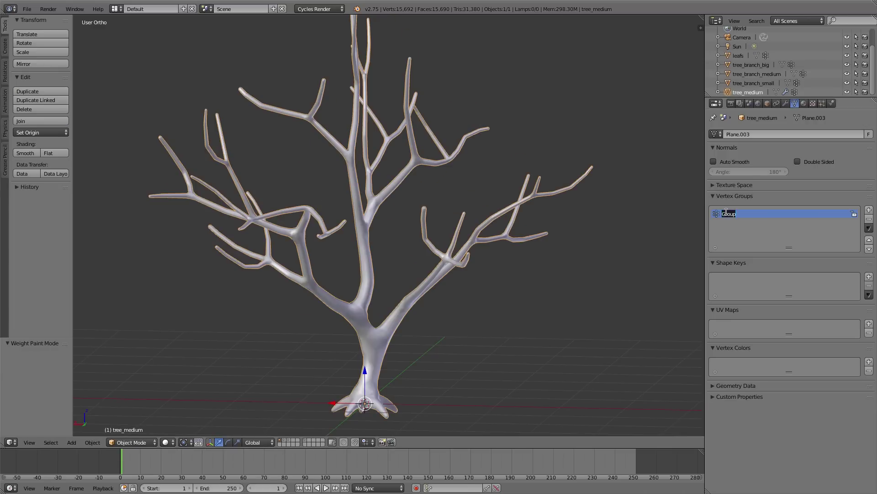
{"action": "double_click", "coordinate": [726, 213]}
- Confirm the vertex group name density and add a particle system named branches
{"action": "key", "text": "Return"}
{"action": "left_click", "coordinate": [823, 103]}
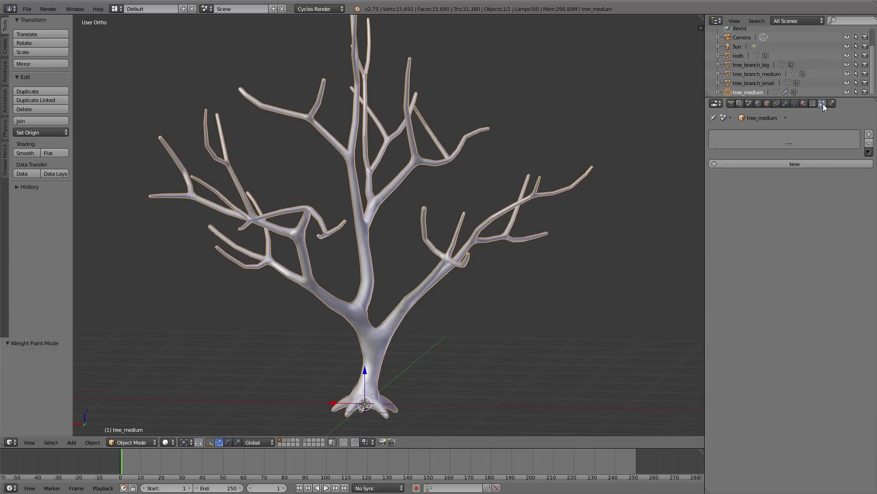
{"action": "left_click", "coordinate": [777, 164]}
{"action": "left_click", "coordinate": [798, 164]}
{"action": "type", "text": "branch"}
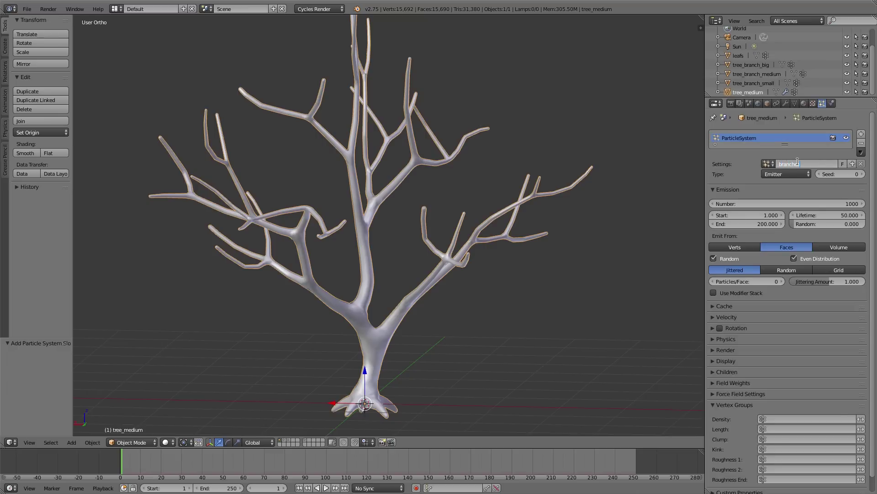
{"action": "key", "text": "Return"}
- Make the particles Hair with 200 strands and enable Advanced options
{"action": "left_click", "coordinate": [794, 174]}
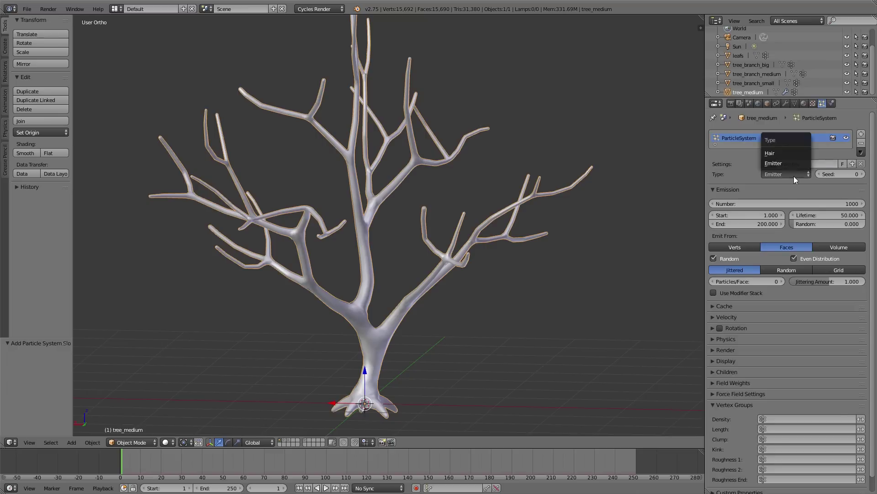
{"action": "left_click", "coordinate": [785, 154]}
{"action": "left_click", "coordinate": [750, 213]}
{"action": "type", "text": "2"}
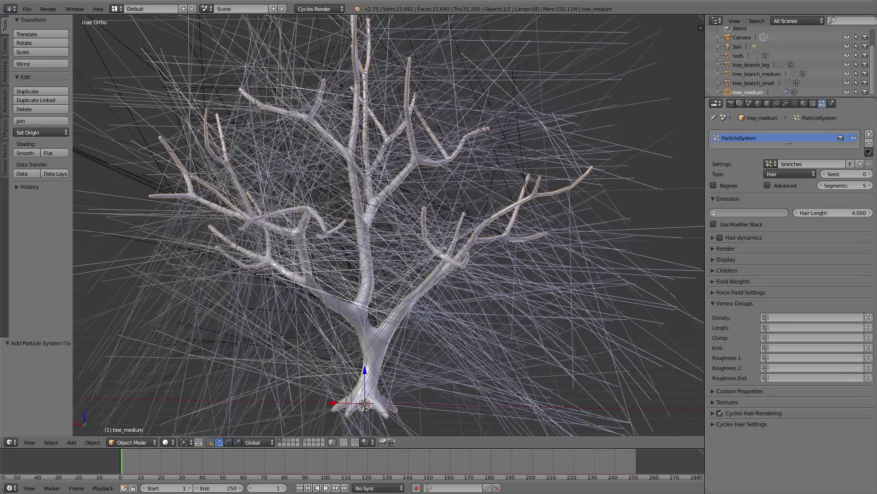
{"action": "key", "text": "Return"}
{"action": "left_click", "coordinate": [766, 185]}
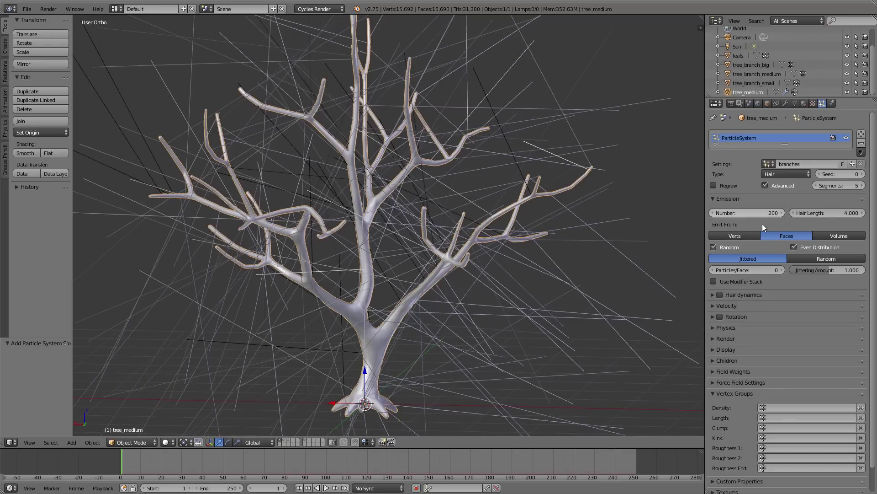
- Drive hair density with the density group and render the hairs as Group
{"action": "left_click", "coordinate": [776, 407]}
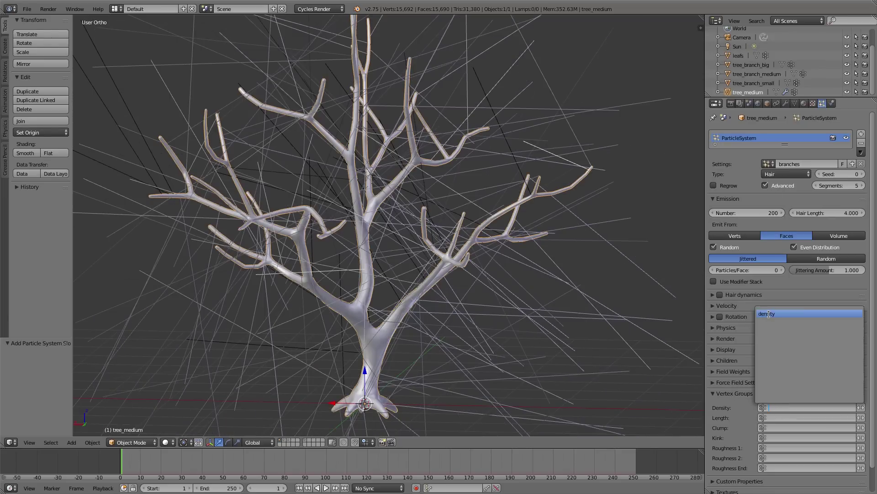
{"action": "left_click", "coordinate": [769, 314]}
{"action": "left_click", "coordinate": [734, 394]}
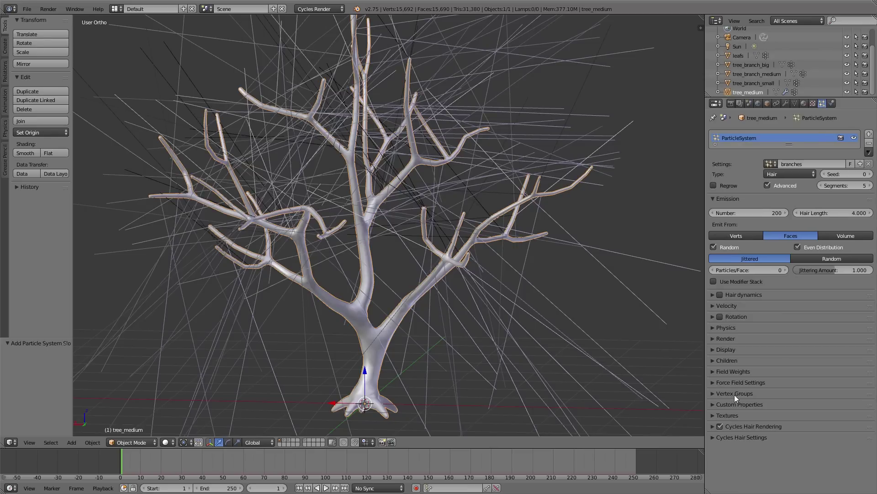
{"action": "left_click", "coordinate": [737, 339]}
{"action": "scroll", "coordinate": [736, 340], "scroll_direction": "down", "scroll_amount": 2}
{"action": "left_click", "coordinate": [846, 349]}
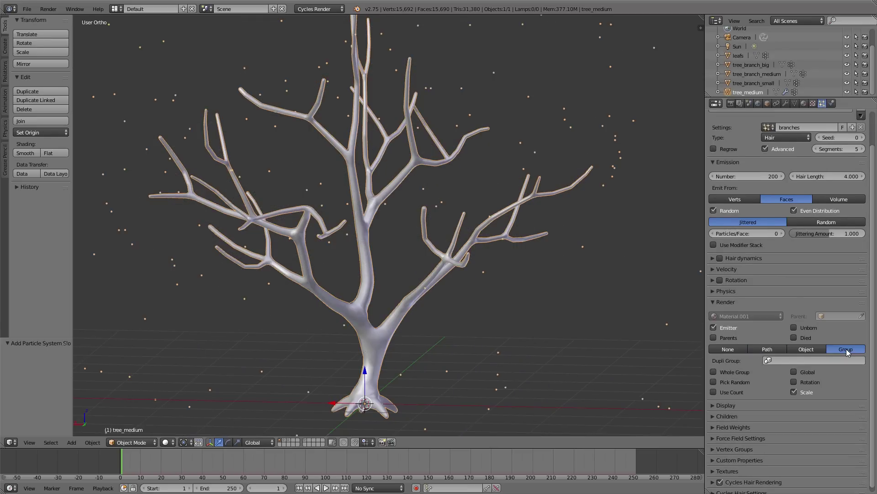
- Set the Dupli Group to branches so each hair instances the branches
{"action": "left_click", "coordinate": [824, 359]}
{"action": "left_click", "coordinate": [791, 370]}
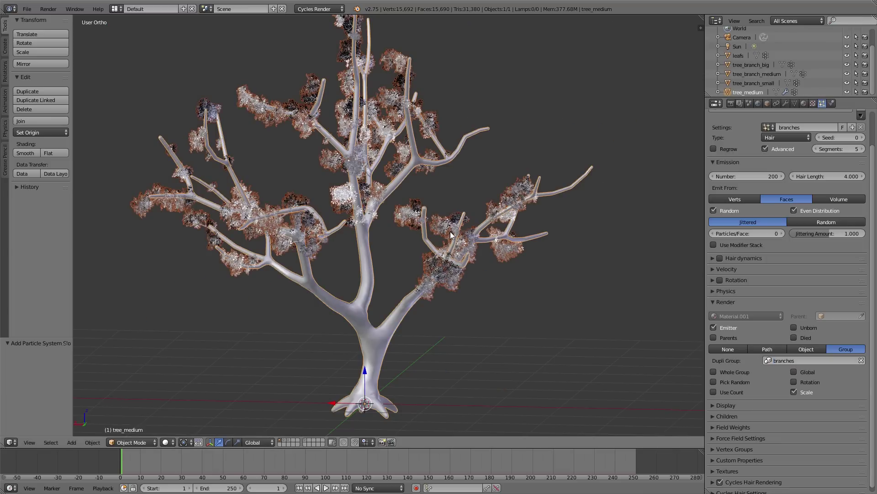
{"action": "middle_click_drag", "start_coordinate": [450, 234], "coordinate": [478, 235]}
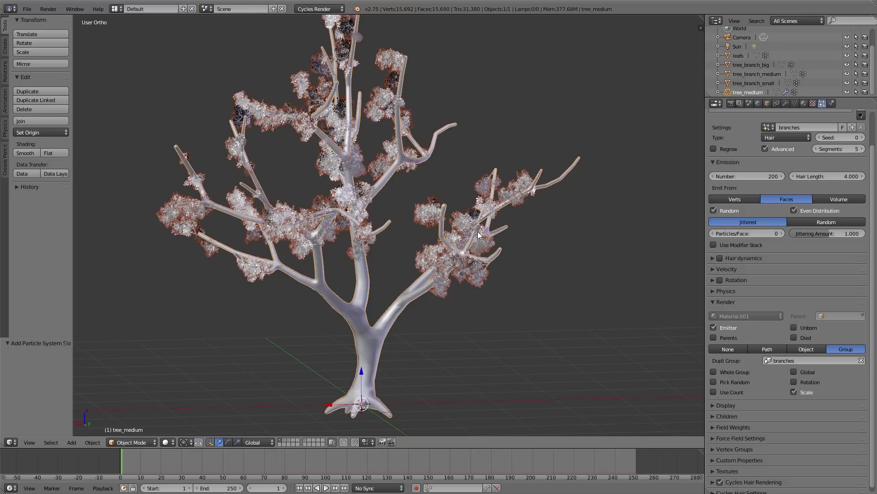
{"action": "left_click", "coordinate": [726, 301]}
- Set the particle Size to 0.15 and Random Size to 0.3
{"action": "left_click", "coordinate": [726, 291]}
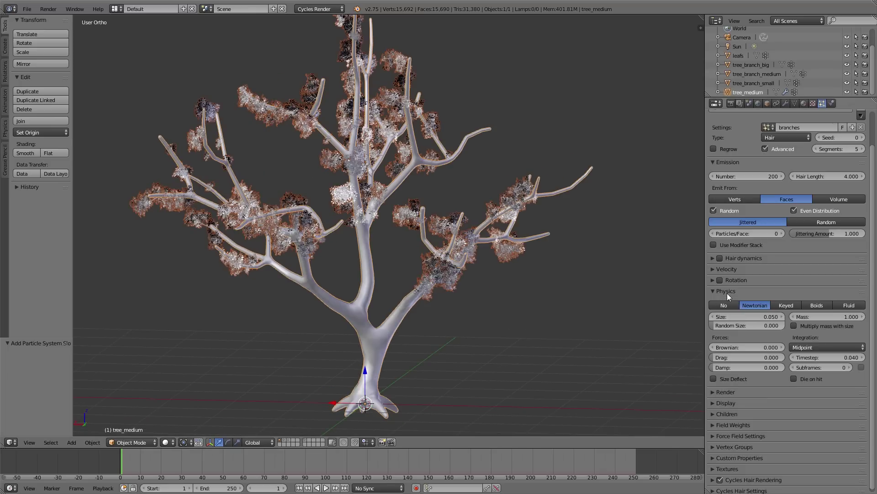
{"action": "left_click_drag", "start_coordinate": [741, 317], "coordinate": [759, 316]}
{"action": "left_click", "coordinate": [752, 316]}
{"action": "type", "text": "0.15"}
{"action": "key", "text": "Tab"}
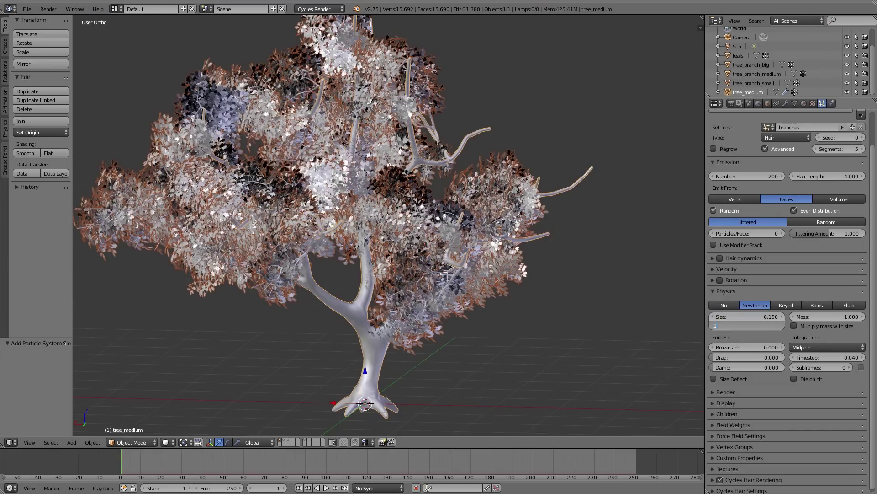
{"action": "type", "text": "0.3"}
{"action": "key", "text": "Return"}
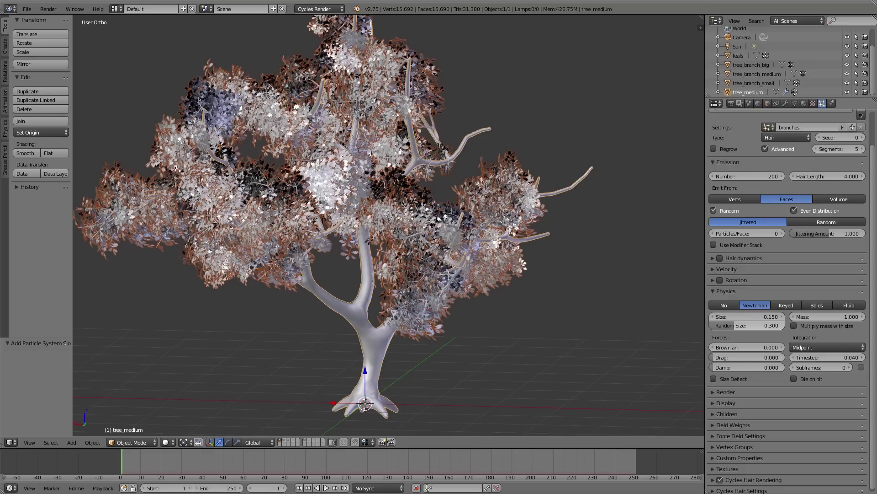
- Vary the branch rotation with Phase 0.519 and phase Random 0.063
{"action": "left_click", "coordinate": [724, 290]}
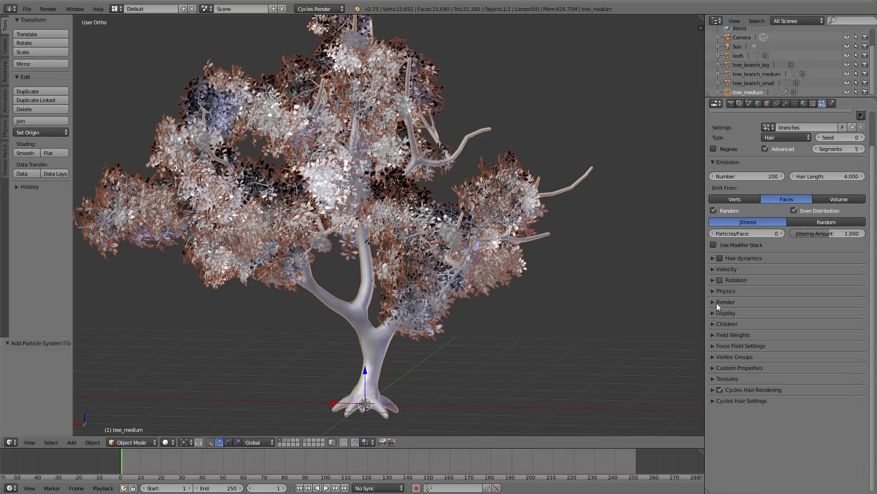
{"action": "left_click", "coordinate": [711, 279]}
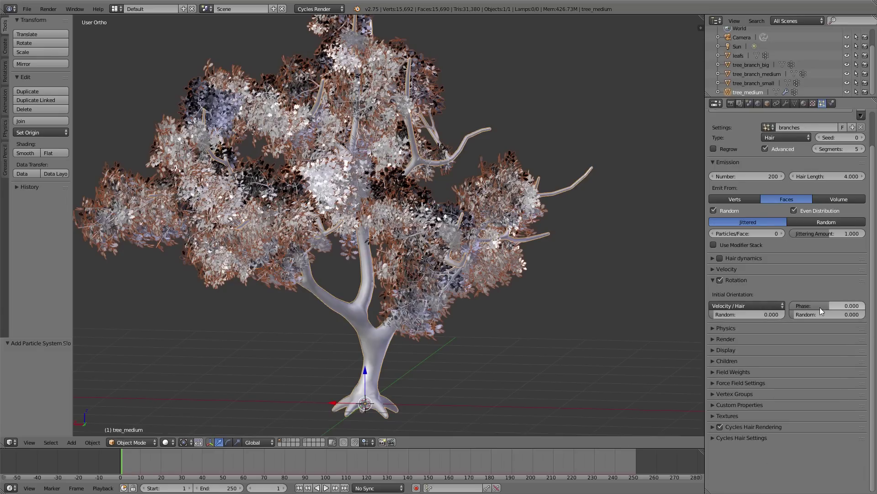
{"action": "mouse_move", "coordinate": [818, 305]}
{"action": "left_mouse_down"}
{"action": "mouse_move", "coordinate": [855, 305]}
{"action": "mouse_move", "coordinate": [804, 314]}
{"action": "left_mouse_up"}
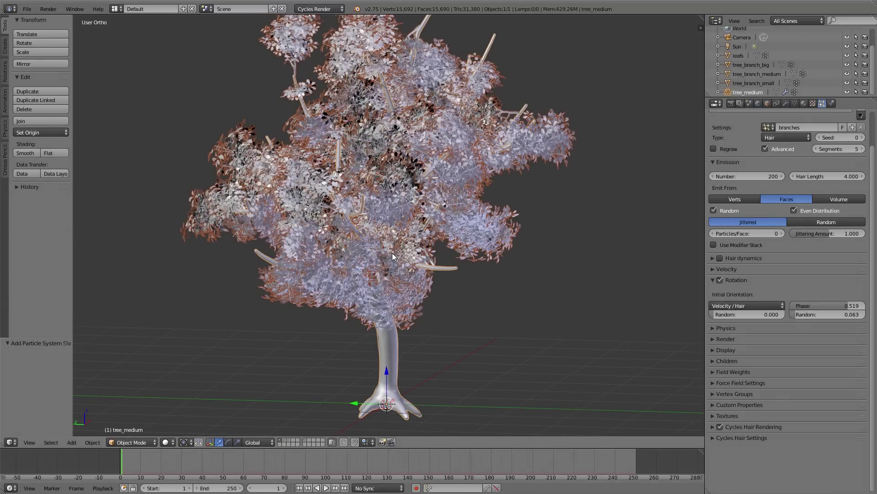
- Deselect the tree and switch Emit From distribution to Random
{"action": "key", "text": "a"}
{"action": "middle_click_drag", "start_coordinate": [254, 247], "coordinate": [321, 251]}
{"action": "left_click", "coordinate": [824, 221]}
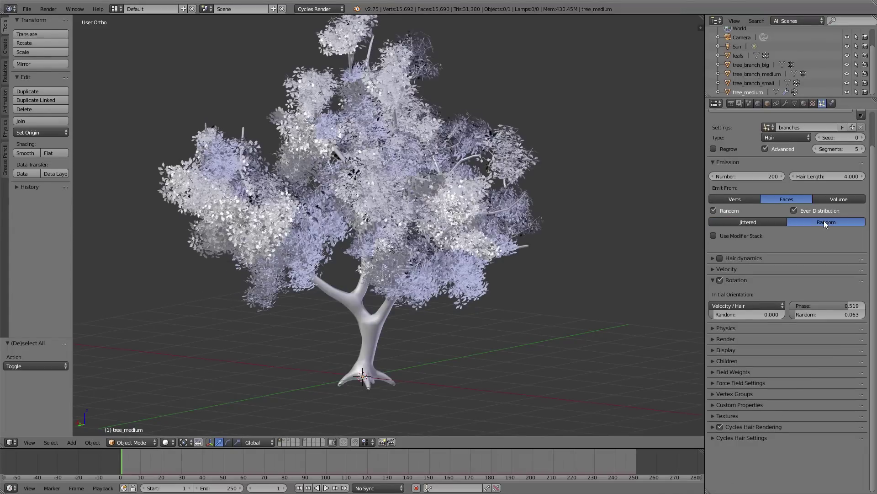
- Pan, zoom and orbit the view to inspect the central bushes up close
{"action": "middle_click_drag", "start_coordinate": [446, 210], "coordinate": [448, 218], "text": "shift"}
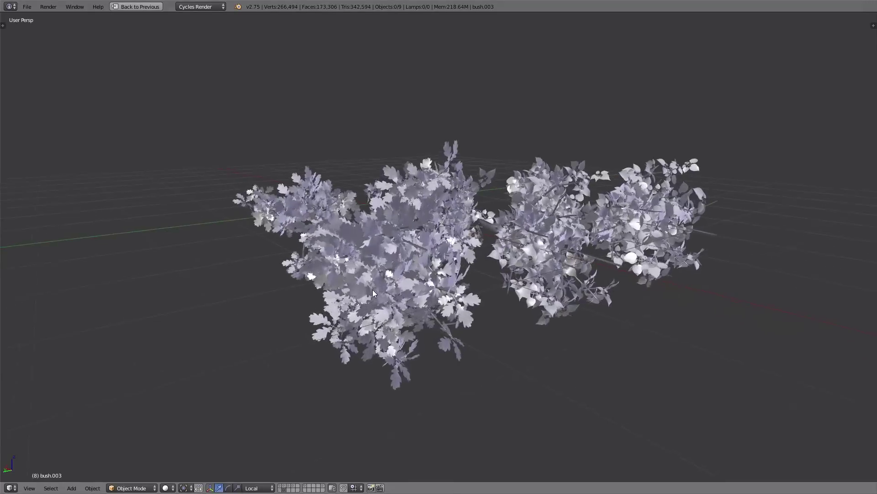
{"action": "scroll", "coordinate": [373, 293], "scroll_direction": "up", "scroll_amount": 3}
{"action": "mouse_move", "coordinate": [248, 232]}
{"action": "middle_mouse_down"}
{"action": "mouse_move", "coordinate": [527, 263]}
{"action": "mouse_move", "coordinate": [407, 273]}
{"action": "mouse_move", "coordinate": [367, 304]}
{"action": "middle_mouse_up"}
{"action": "scroll", "coordinate": [366, 298], "scroll_direction": "up", "scroll_amount": 3}
{"action": "mouse_move", "coordinate": [273, 300]}
{"action": "middle_mouse_down"}
{"action": "mouse_move", "coordinate": [555, 271]}
{"action": "mouse_move", "coordinate": [529, 283]}
{"action": "mouse_move", "coordinate": [508, 274]}
{"action": "middle_mouse_up"}
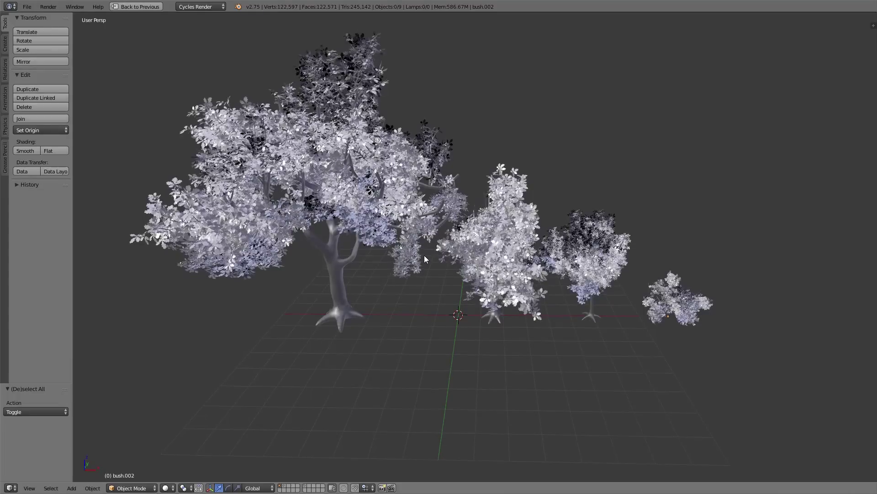
- Turn off the big tree's ParticleSystem modifier viewport display, then deselect it
{"action": "middle_click_drag", "start_coordinate": [425, 256], "coordinate": [425, 237]}
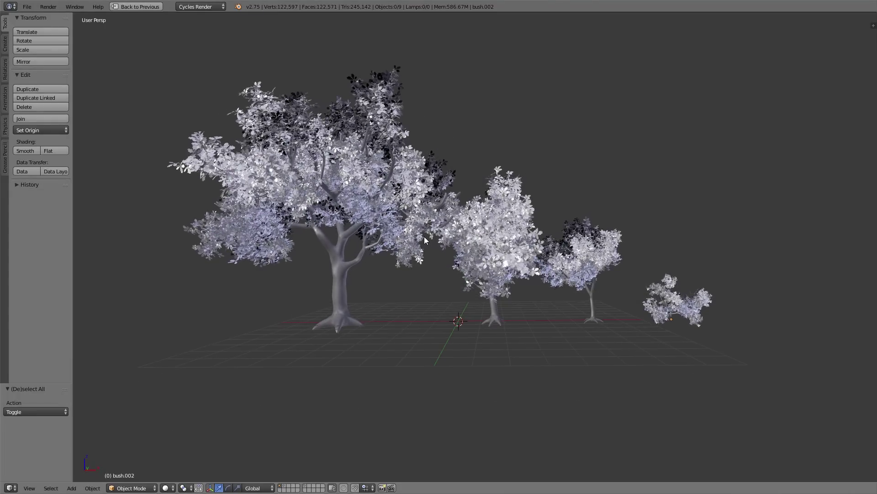
{"action": "right_click", "coordinate": [333, 252]}
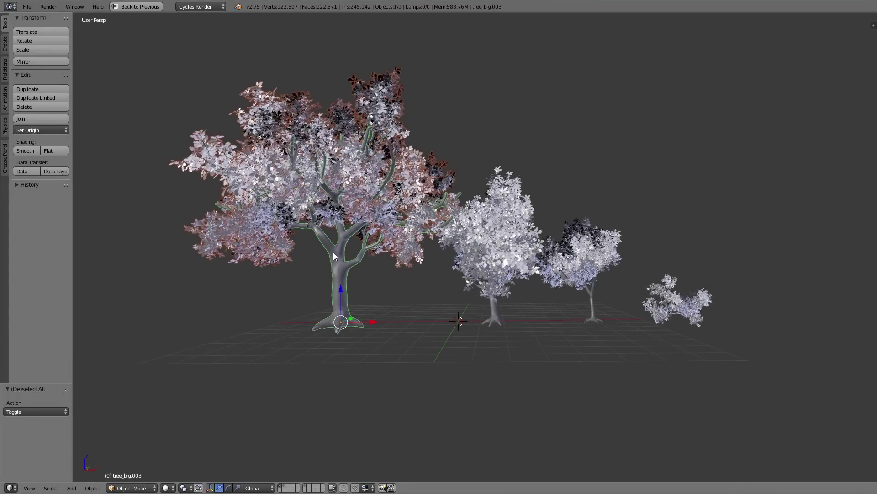
{"action": "key", "text": "ctrl+Up"}
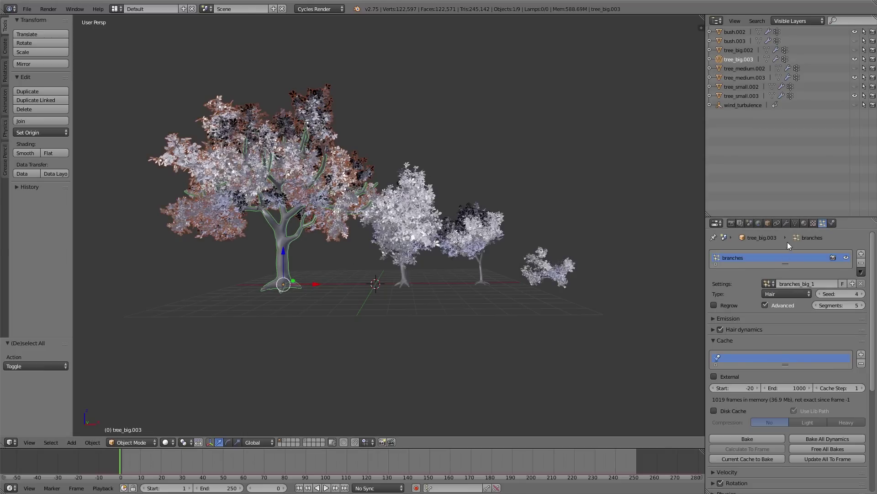
{"action": "left_click", "coordinate": [786, 223]}
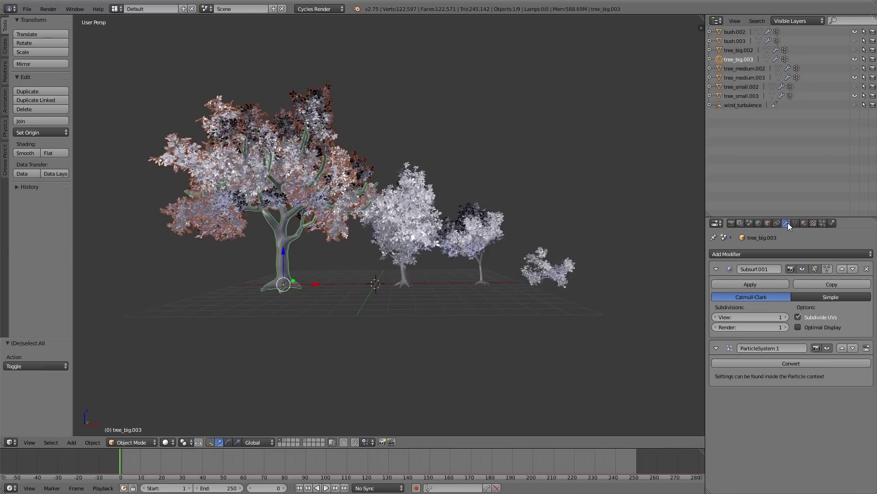
{"action": "left_click", "coordinate": [828, 348]}
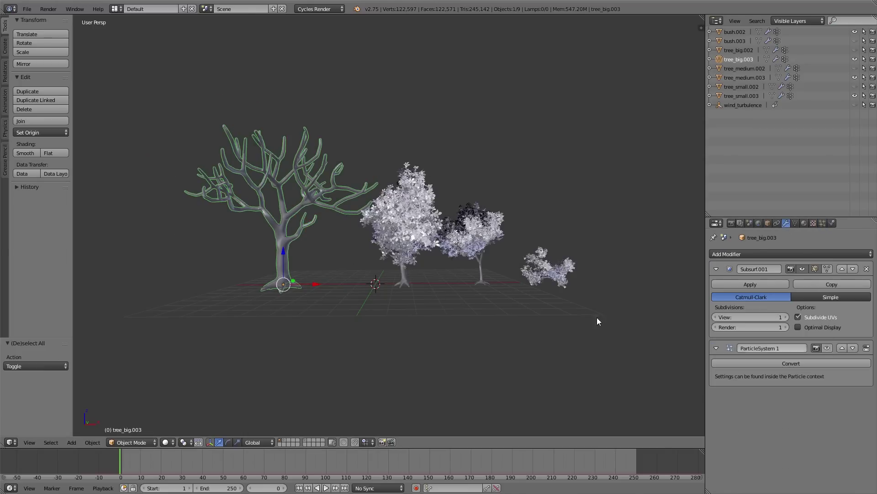
{"action": "key", "text": "a"}
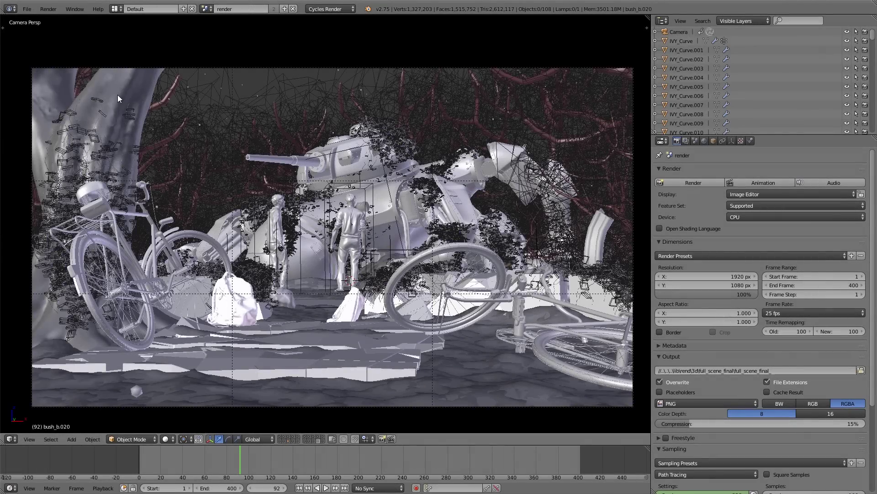
- Isolate the finished sculpted tree and enable its Displace and Subsurf viewport display
{"action": "key", "text": "KP_Divide"}
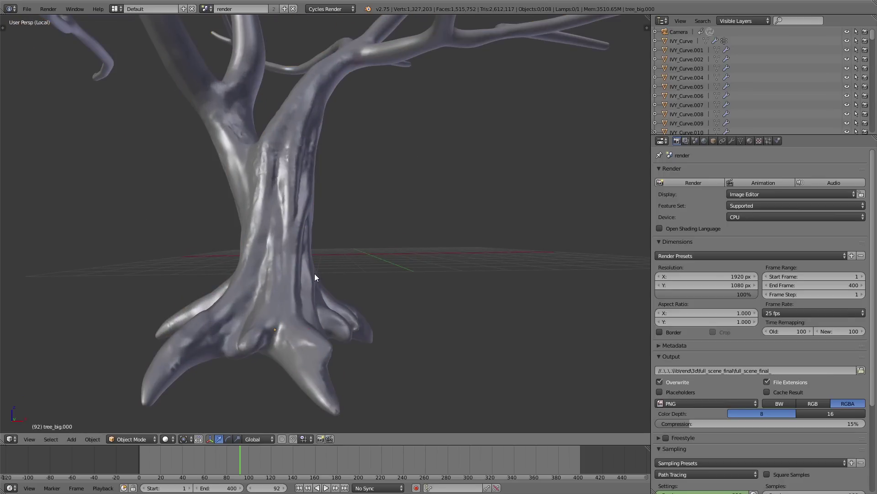
{"action": "mouse_move", "coordinate": [314, 277]}
{"action": "middle_mouse_down"}
{"action": "mouse_move", "coordinate": [163, 277]}
{"action": "mouse_move", "coordinate": [309, 278]}
{"action": "middle_mouse_up"}
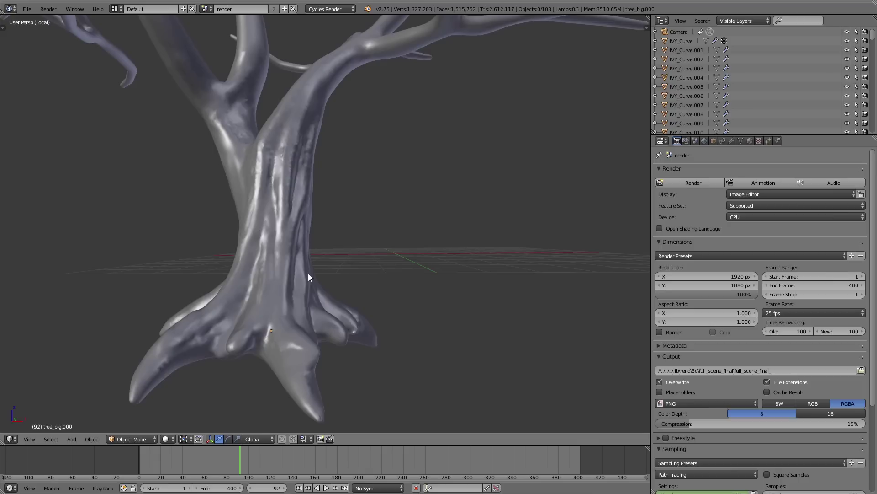
{"action": "mouse_move", "coordinate": [349, 293]}
{"action": "middle_mouse_down"}
{"action": "mouse_move", "coordinate": [193, 292]}
{"action": "mouse_move", "coordinate": [358, 294]}
{"action": "mouse_move", "coordinate": [332, 240]}
{"action": "middle_mouse_up"}
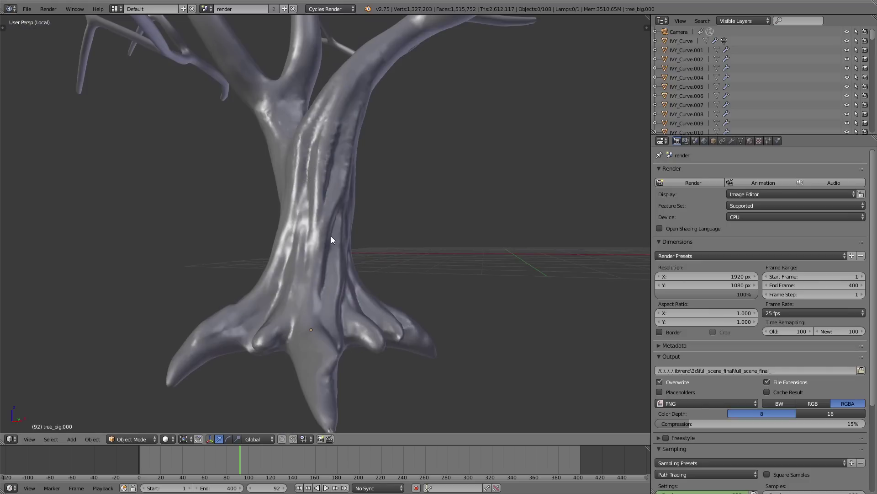
{"action": "right_click", "coordinate": [331, 235]}
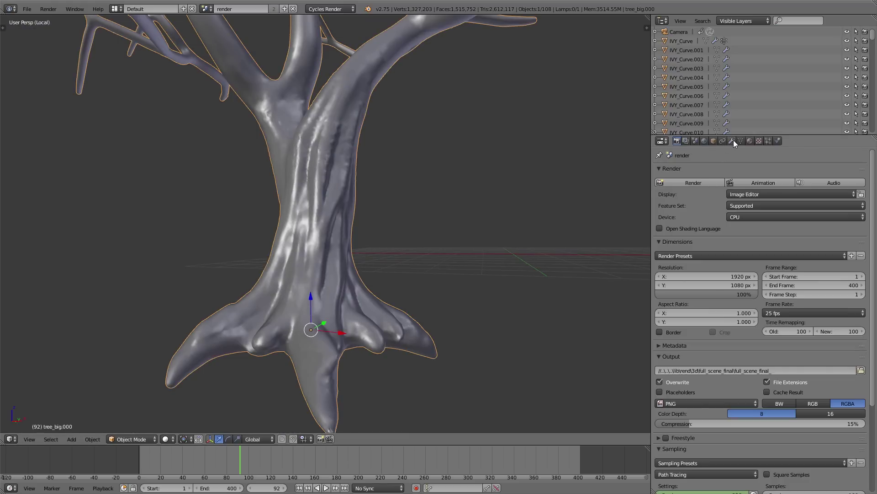
{"action": "left_click", "coordinate": [732, 141]}
{"action": "left_click", "coordinate": [802, 202]}
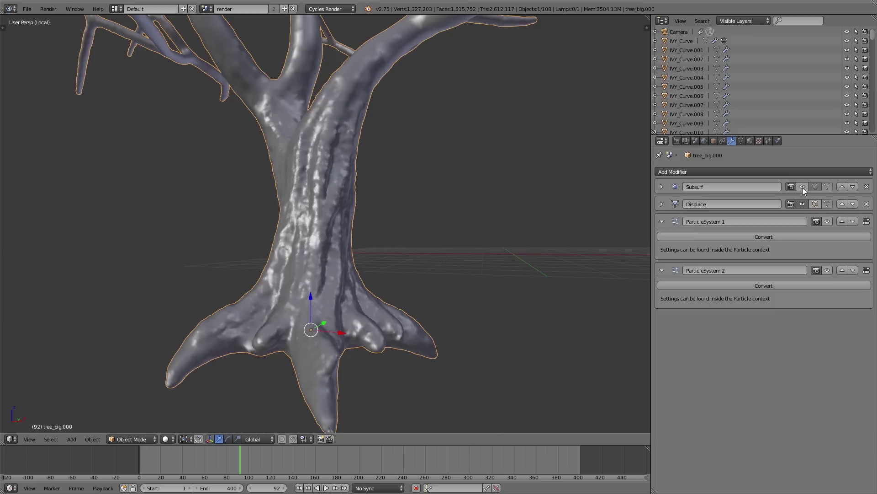
{"action": "left_click", "coordinate": [802, 186]}
- On tree_big.003, enable Subsurf.001 viewport display and expand its settings
{"action": "scroll", "coordinate": [335, 250], "scroll_direction": "up", "scroll_amount": 5}
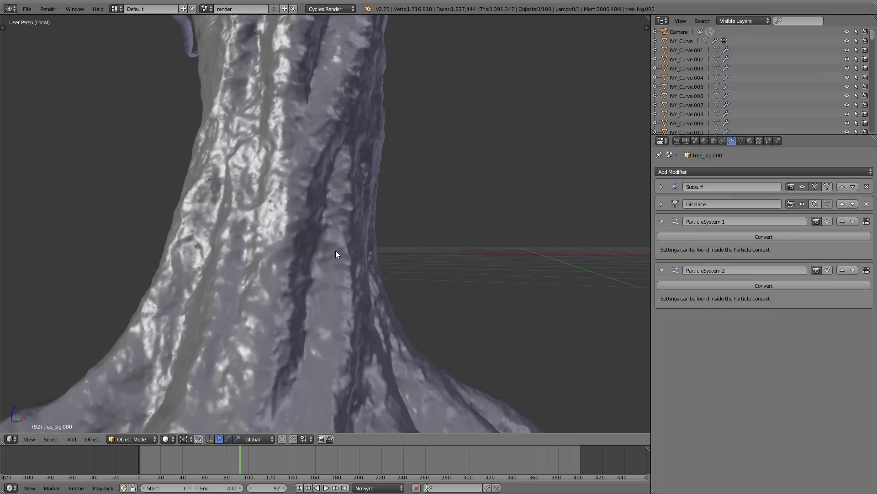
{"action": "mouse_move", "coordinate": [336, 255]}
{"action": "middle_mouse_down"}
{"action": "mouse_move", "coordinate": [355, 256]}
{"action": "mouse_move", "coordinate": [346, 255]}
{"action": "middle_mouse_up"}
{"action": "scroll", "coordinate": [345, 252], "scroll_direction": "down", "scroll_amount": 3}
{"action": "scroll", "coordinate": [345, 251], "scroll_direction": "down", "scroll_amount": 4}
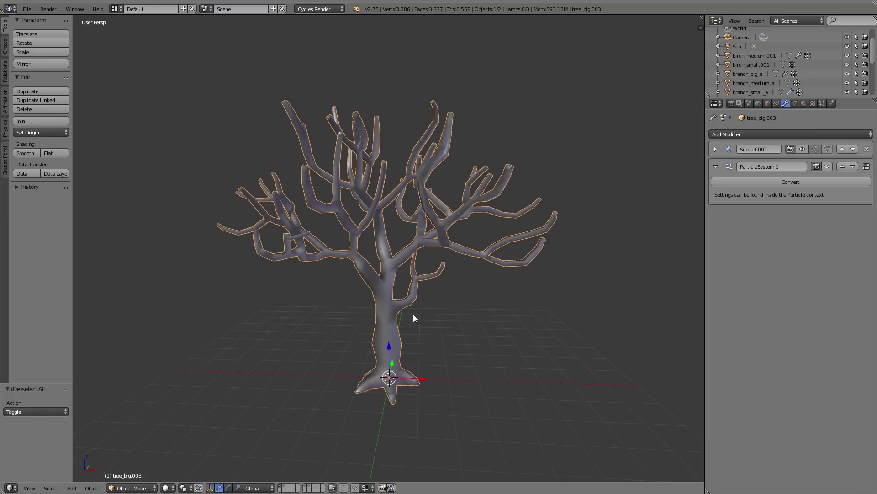
{"action": "left_click", "coordinate": [802, 149]}
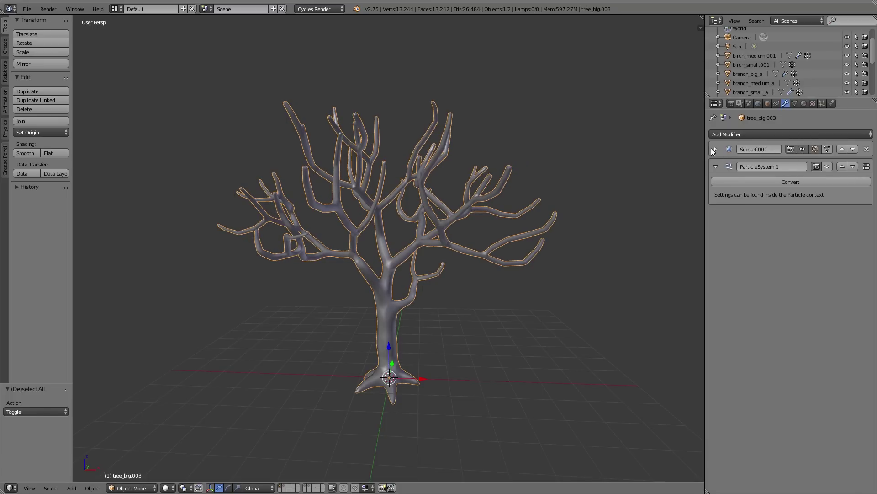
{"action": "left_click", "coordinate": [716, 149]}
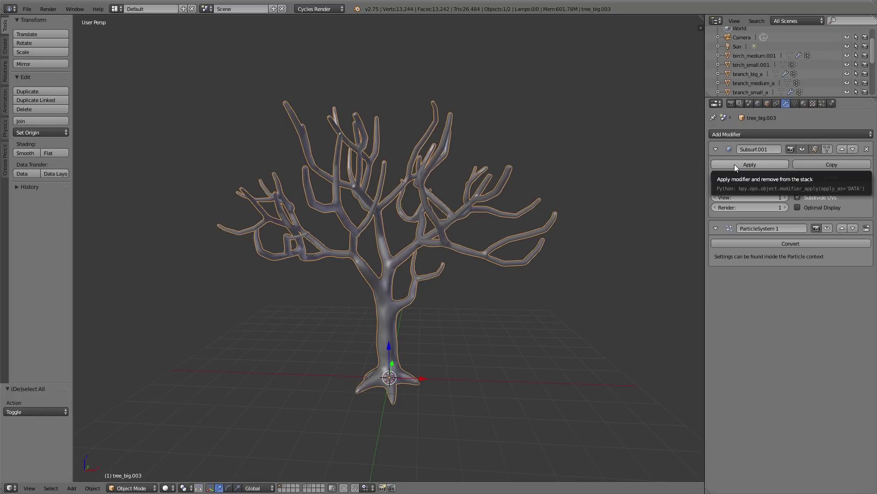
- Apply Subsurf.001 to tree_big.003, zoom in, and switch to Sculpt Mode
{"action": "left_click", "coordinate": [734, 164]}
{"action": "scroll", "coordinate": [377, 370], "scroll_direction": "up", "scroll_amount": 1}
{"action": "scroll", "coordinate": [413, 395], "scroll_direction": "up", "scroll_amount": 2}
{"action": "scroll", "coordinate": [405, 375], "scroll_direction": "up", "scroll_amount": 2}
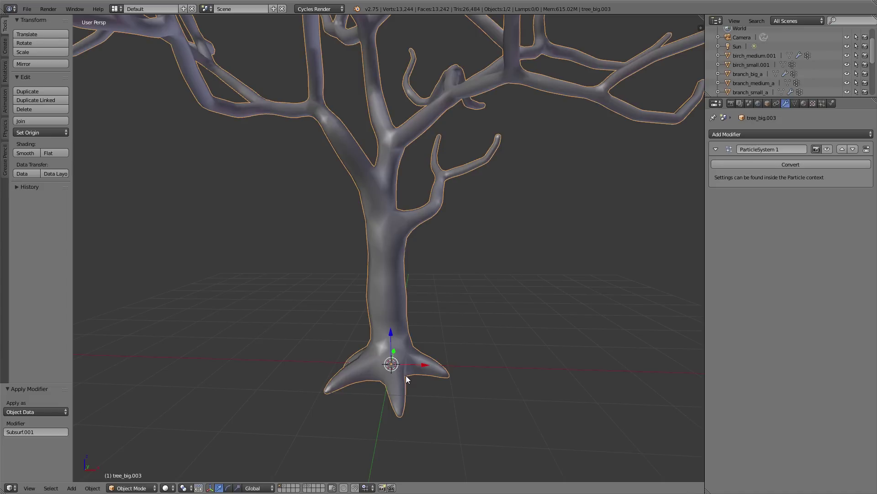
{"action": "key", "text": "Tab"}
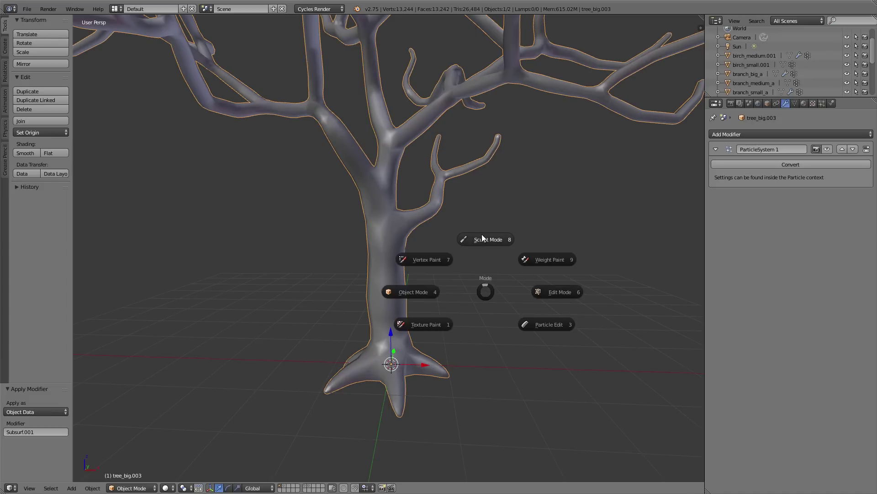
{"action": "left_click", "coordinate": [482, 234]}
{"action": "middle_click_drag", "start_coordinate": [470, 293], "coordinate": [461, 291]}
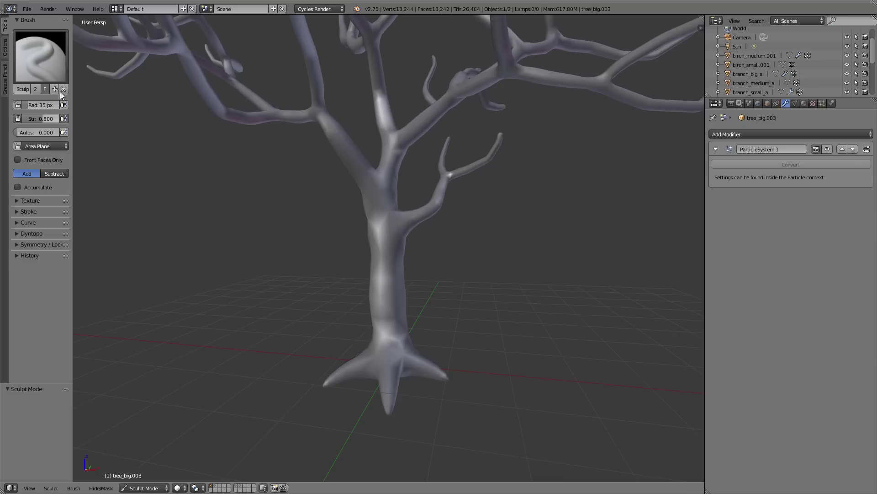
- Pick the Clay Strips brush at 54 px radius and enable Dyntopo
{"action": "left_click", "coordinate": [41, 54]}
{"action": "left_click", "coordinate": [105, 108]}
{"action": "scroll", "coordinate": [408, 320], "scroll_direction": "up", "scroll_amount": 2}
{"action": "key", "text": "f"}
{"action": "left_click", "coordinate": [419, 347]}
{"action": "scroll", "coordinate": [416, 312], "scroll_direction": "down", "scroll_amount": 2}
{"action": "scroll", "coordinate": [360, 319], "scroll_direction": "up", "scroll_amount": 3}
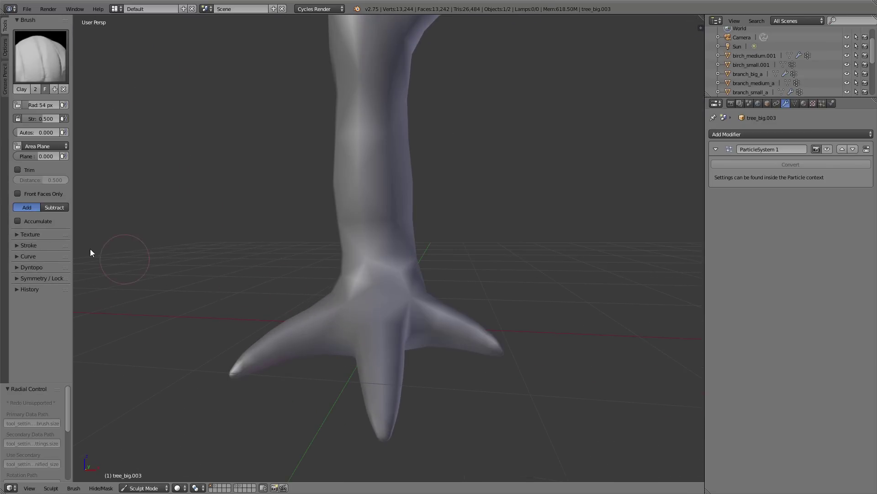
{"action": "left_click", "coordinate": [43, 266]}
{"action": "left_click", "coordinate": [48, 283]}
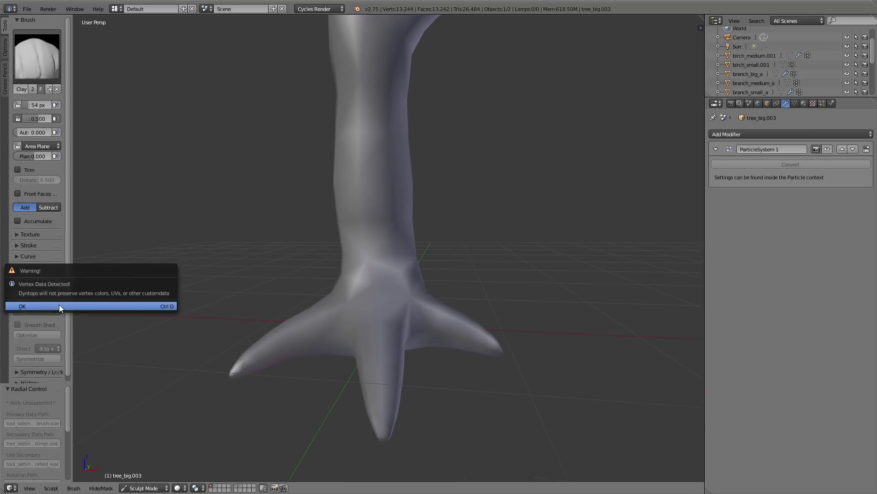
- Accept the Dyntopo warning, set Detail Type to Constant Detail, and sample detail from the trunk
{"action": "left_click", "coordinate": [59, 304]}
{"action": "left_click_drag", "start_coordinate": [71, 300], "coordinate": [113, 301]}
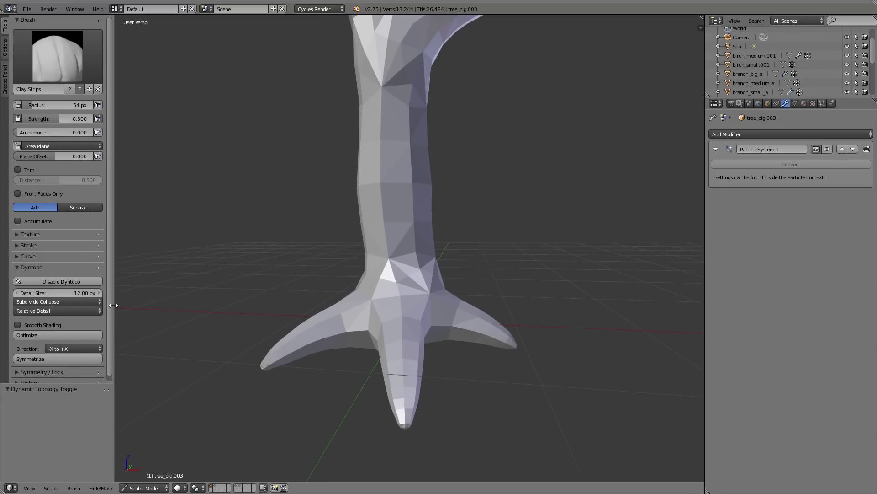
{"action": "left_click", "coordinate": [73, 311]}
{"action": "left_click", "coordinate": [72, 289]}
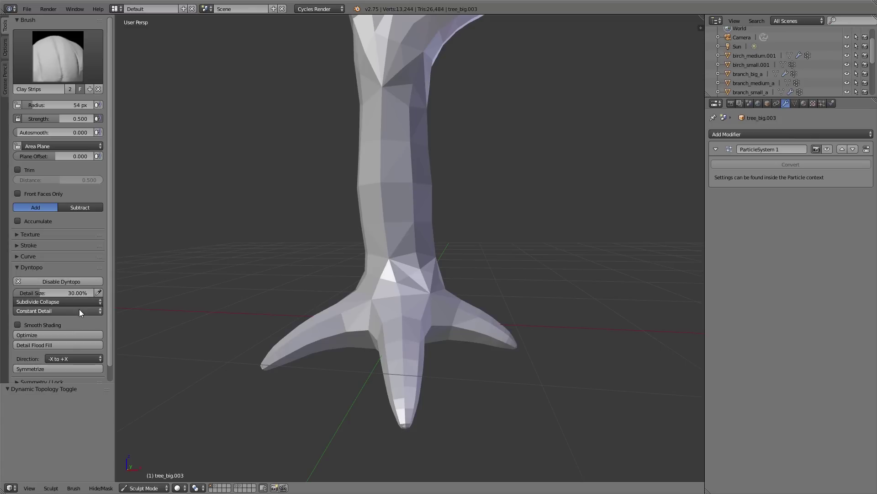
{"action": "left_click", "coordinate": [98, 292]}
{"action": "left_click", "coordinate": [402, 268]}
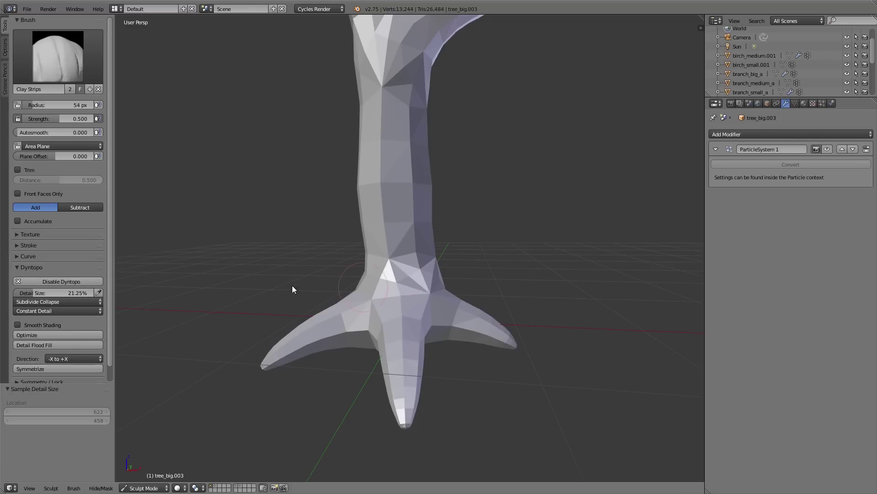
- Set Detail Size to 10% and collapse the Dyntopo and Symmetry panels
{"action": "left_click", "coordinate": [67, 292]}
{"action": "key", "text": "BackSpace"}
{"action": "type", "text": "10"}
{"action": "key", "text": "Return"}
{"action": "left_click", "coordinate": [31, 267]}
{"action": "left_click", "coordinate": [36, 278]}
{"action": "scroll", "coordinate": [404, 303], "scroll_direction": "up", "scroll_amount": 1}
- Resize the Clay Strips brush to about 41 px and roughen the left root and trunk base
{"action": "key", "text": "f"}
{"action": "left_click", "coordinate": [380, 308]}
{"action": "key", "text": "f"}
{"action": "left_click_drag", "start_coordinate": [377, 309], "coordinate": [348, 320]}
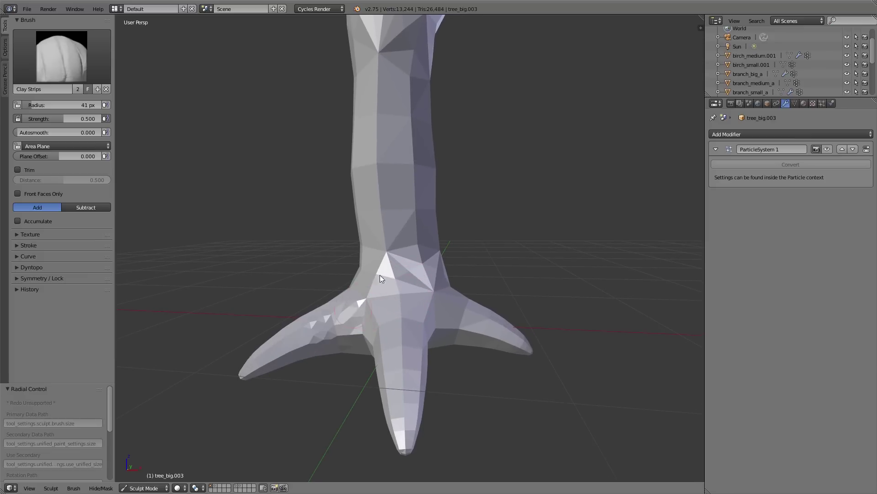
{"action": "left_click_drag", "start_coordinate": [375, 269], "coordinate": [406, 360]}
{"action": "mouse_move", "coordinate": [407, 360]}
{"action": "middle_mouse_down"}
{"action": "mouse_move", "coordinate": [443, 258]}
{"action": "mouse_move", "coordinate": [509, 320]}
{"action": "middle_mouse_up"}
- Use a 32 px brush at strength 0.694 to sculpt ridges along the trunk
{"action": "key", "text": "f"}
{"action": "left_click", "coordinate": [423, 270]}
{"action": "key", "text": "shift+f"}
{"action": "left_click", "coordinate": [348, 313]}
{"action": "left_click_drag", "start_coordinate": [417, 275], "coordinate": [434, 153]}
{"action": "mouse_move", "coordinate": [434, 153]}
{"action": "middle_mouse_down"}
{"action": "mouse_move", "coordinate": [372, 220]}
{"action": "mouse_move", "coordinate": [292, 354]}
{"action": "mouse_move", "coordinate": [378, 151]}
{"action": "middle_mouse_up"}
{"action": "left_click_drag", "start_coordinate": [378, 151], "coordinate": [365, 274]}
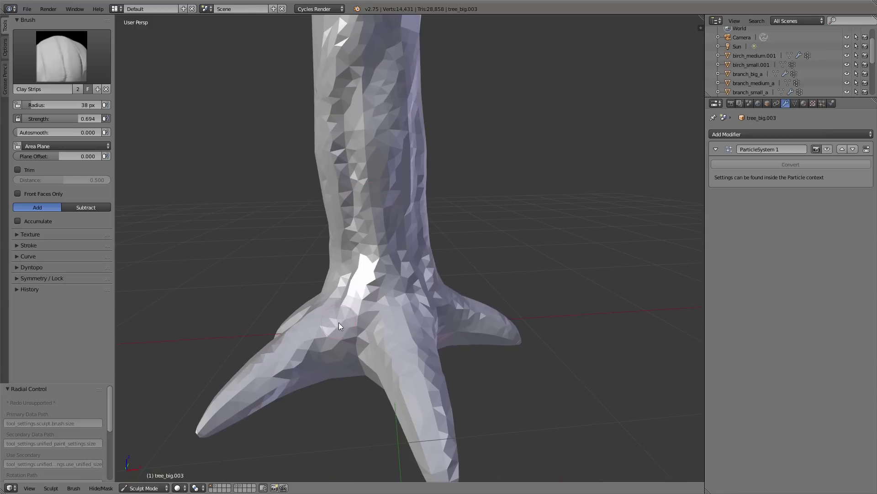
- Set the dynamic topology detail size to 6%
{"action": "left_click", "coordinate": [31, 267]}
{"action": "double_click", "coordinate": [57, 294]}
{"action": "type", "text": "6"}
{"action": "key", "text": "Return"}
- Build up clay strokes across the roots, root flare and trunk at 6% detail
{"action": "left_click_drag", "start_coordinate": [275, 366], "coordinate": [347, 192]}
{"action": "mouse_move", "coordinate": [348, 192]}
{"action": "middle_mouse_down"}
{"action": "mouse_move", "coordinate": [320, 320]}
{"action": "mouse_move", "coordinate": [273, 399]}
{"action": "middle_mouse_up"}
{"action": "left_click_drag", "start_coordinate": [273, 399], "coordinate": [221, 369]}
{"action": "mouse_move", "coordinate": [221, 369]}
{"action": "middle_mouse_down"}
{"action": "mouse_move", "coordinate": [400, 361]}
{"action": "mouse_move", "coordinate": [479, 393]}
{"action": "mouse_move", "coordinate": [590, 380]}
{"action": "middle_mouse_up"}
{"action": "left_click_drag", "start_coordinate": [589, 380], "coordinate": [515, 363]}
{"action": "mouse_move", "coordinate": [515, 363]}
{"action": "middle_mouse_down"}
{"action": "mouse_move", "coordinate": [499, 337]}
{"action": "mouse_move", "coordinate": [366, 347]}
{"action": "middle_mouse_up"}
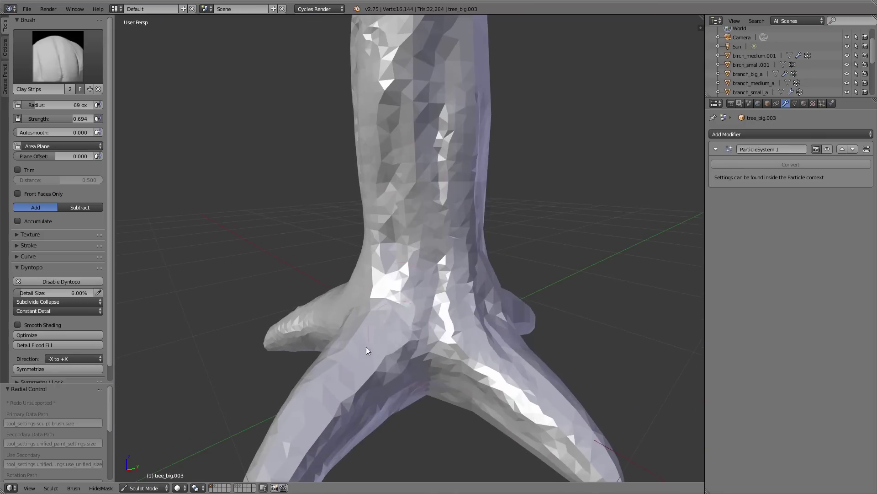
{"action": "left_click_drag", "start_coordinate": [366, 346], "coordinate": [402, 283]}
{"action": "middle_click_drag", "start_coordinate": [402, 283], "coordinate": [412, 228]}
{"action": "left_click_drag", "start_coordinate": [411, 228], "coordinate": [389, 45]}
{"action": "middle_click_drag", "start_coordinate": [388, 46], "coordinate": [370, 21]}
{"action": "scroll", "coordinate": [388, 138], "scroll_direction": "down", "scroll_amount": 3}
- Carve crease lines into the trunk with the Crease brush
{"action": "key", "text": "shift+c"}
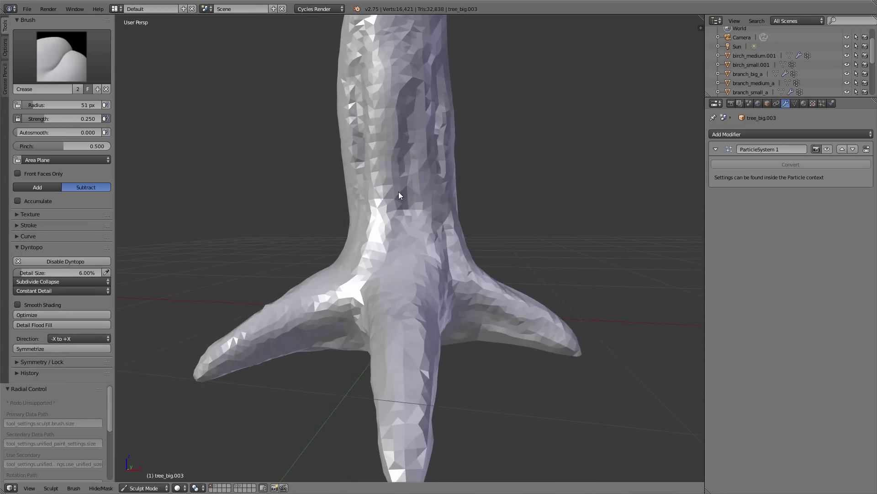
{"action": "scroll", "coordinate": [402, 192], "scroll_direction": "up", "scroll_amount": 3}
{"action": "left_click_drag", "start_coordinate": [361, 246], "coordinate": [366, 78]}
{"action": "scroll", "coordinate": [365, 137], "scroll_direction": "up", "scroll_amount": 2}
{"action": "left_click_drag", "start_coordinate": [361, 270], "coordinate": [371, 118]}
{"action": "middle_click_drag", "start_coordinate": [370, 118], "coordinate": [408, 296]}
{"action": "left_click_drag", "start_coordinate": [408, 295], "coordinate": [420, 117]}
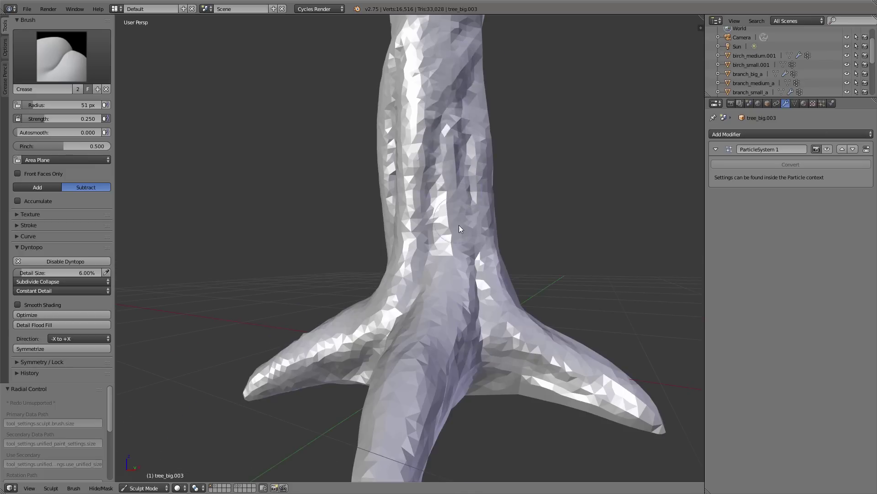
{"action": "middle_click_drag", "start_coordinate": [419, 116], "coordinate": [438, 313]}
- Return to Clay Strips, lower detail size to 4% and set the brush to 34 px
{"action": "key", "text": "c"}
{"action": "left_click_drag", "start_coordinate": [78, 293], "coordinate": [66, 296]}
{"action": "double_click", "coordinate": [66, 297]}
{"action": "type", "text": "4"}
{"action": "key", "text": "Return"}
{"action": "key", "text": "f"}
{"action": "left_click", "coordinate": [430, 313]}
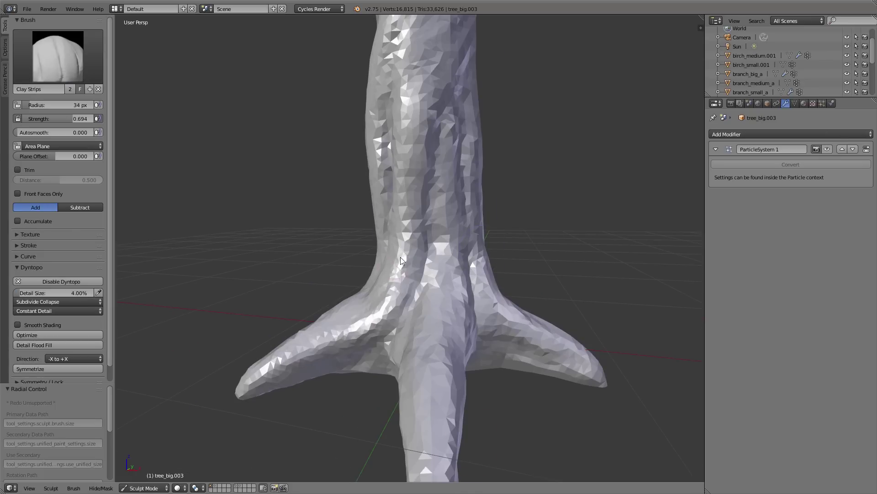
- Sculpt finer clay-strip bark ridges around the trunk and base, then return to Object Mode
{"action": "left_click_drag", "start_coordinate": [412, 320], "coordinate": [421, 69]}
{"action": "left_click_drag", "start_coordinate": [450, 314], "coordinate": [445, 164]}
{"action": "middle_click_drag", "start_coordinate": [446, 165], "coordinate": [370, 302]}
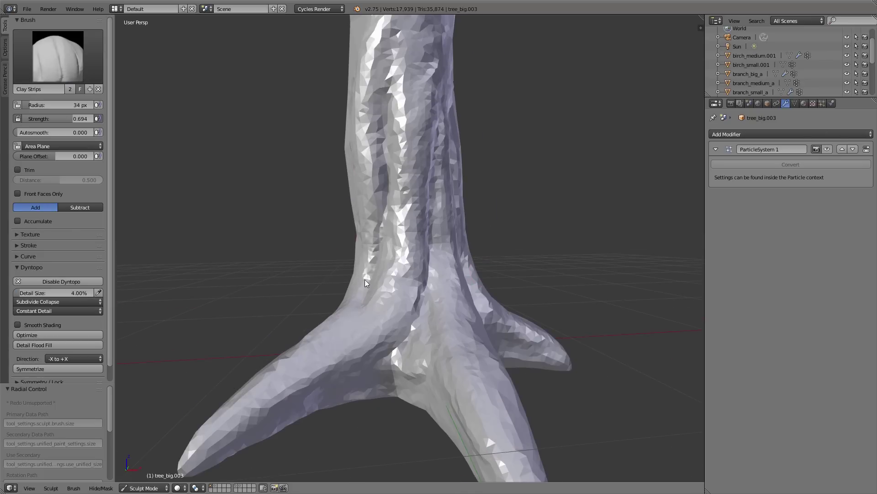
{"action": "left_click_drag", "start_coordinate": [370, 302], "coordinate": [371, 55]}
{"action": "middle_click_drag", "start_coordinate": [372, 55], "coordinate": [480, 384]}
{"action": "left_click_drag", "start_coordinate": [480, 384], "coordinate": [465, 122]}
{"action": "mouse_move", "coordinate": [465, 122]}
{"action": "middle_mouse_down"}
{"action": "mouse_move", "coordinate": [402, 267]}
{"action": "mouse_move", "coordinate": [294, 349]}
{"action": "middle_mouse_up"}
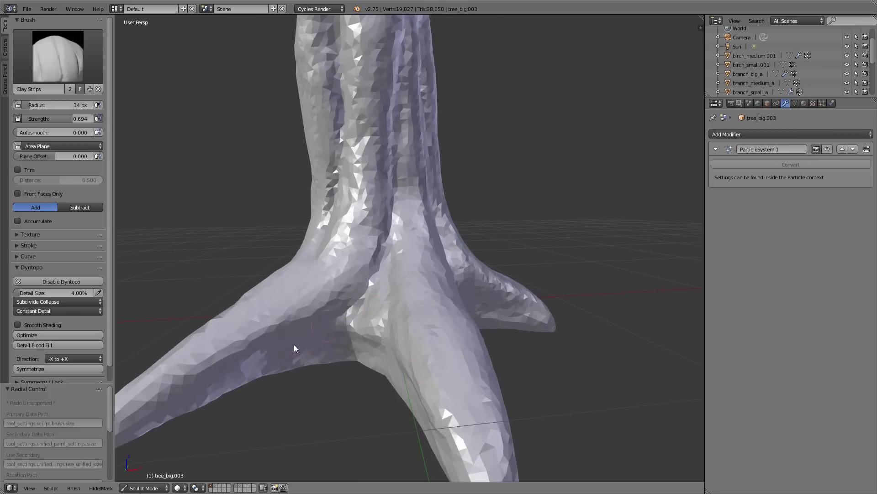
{"action": "left_click_drag", "start_coordinate": [347, 293], "coordinate": [367, 130]}
{"action": "mouse_move", "coordinate": [367, 129]}
{"action": "middle_mouse_down"}
{"action": "mouse_move", "coordinate": [323, 200]}
{"action": "mouse_move", "coordinate": [425, 283]}
{"action": "middle_mouse_up"}
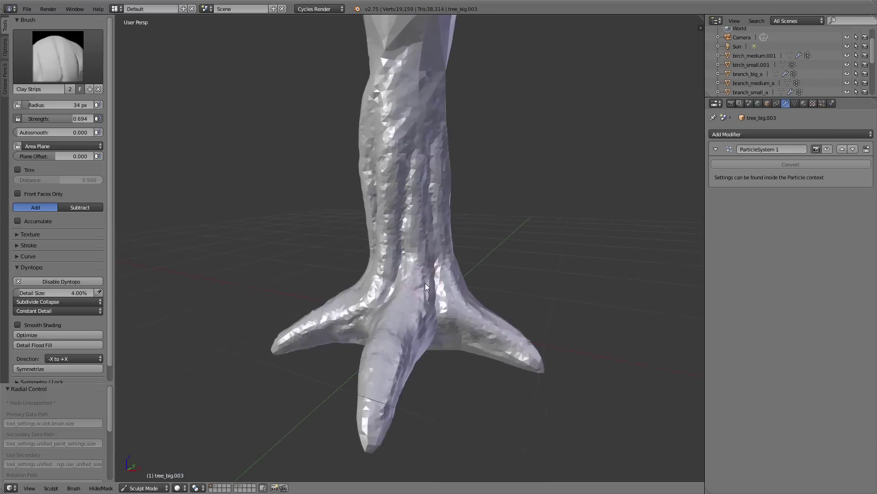
{"action": "left_click_drag", "start_coordinate": [425, 284], "coordinate": [464, 279]}
{"action": "key", "text": "Tab"}
{"action": "left_click", "coordinate": [384, 276]}
- Add a Subdivision Surface modifier and move it above the particle system
{"action": "key", "text": "a"}
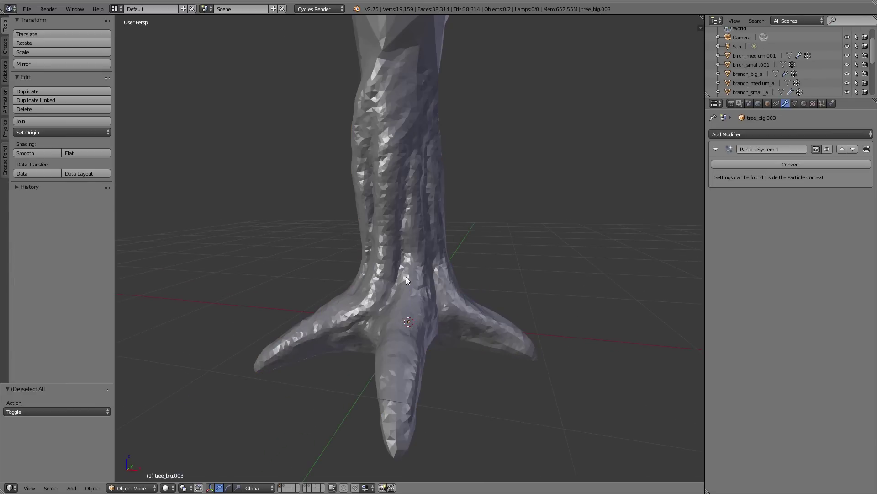
{"action": "left_click", "coordinate": [779, 135]}
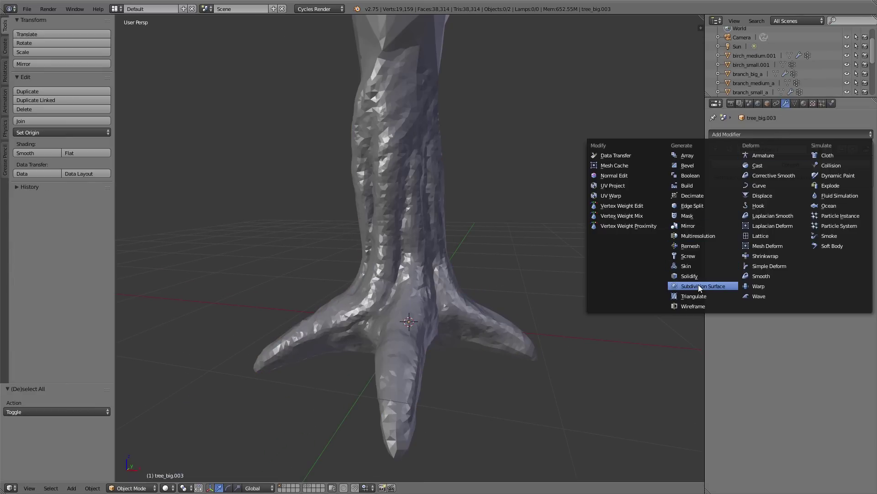
{"action": "left_click", "coordinate": [699, 285]}
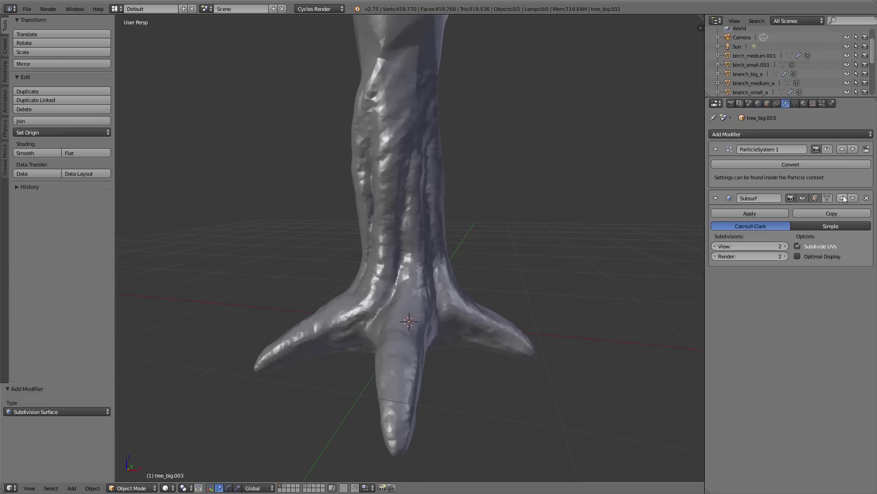
{"action": "left_click", "coordinate": [844, 197]}
{"action": "left_click", "coordinate": [714, 227]}
- Add a Displace modifier with a new texture named 'bark'
{"action": "left_click", "coordinate": [766, 134]}
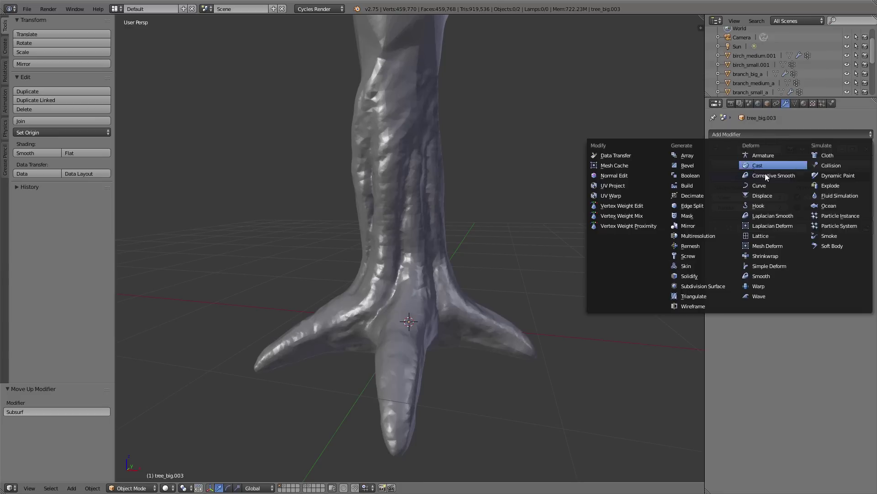
{"action": "left_click", "coordinate": [767, 196]}
{"action": "left_click", "coordinate": [772, 281]}
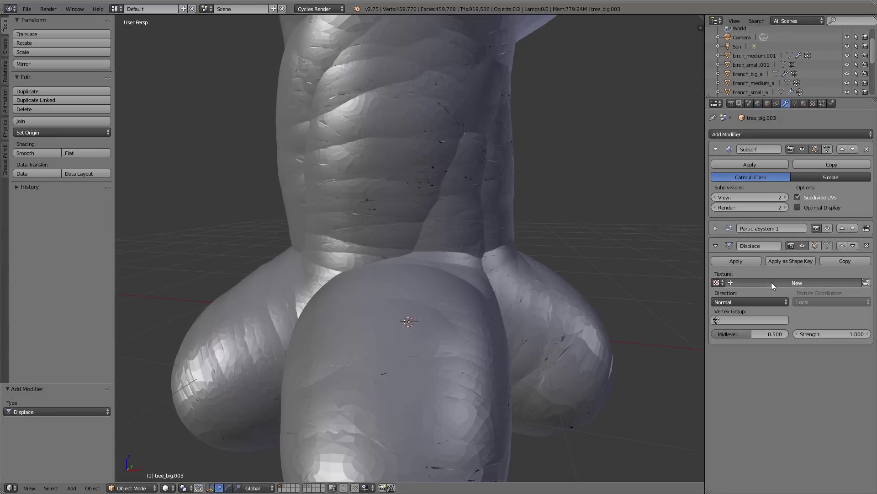
{"action": "double_click", "coordinate": [770, 282]}
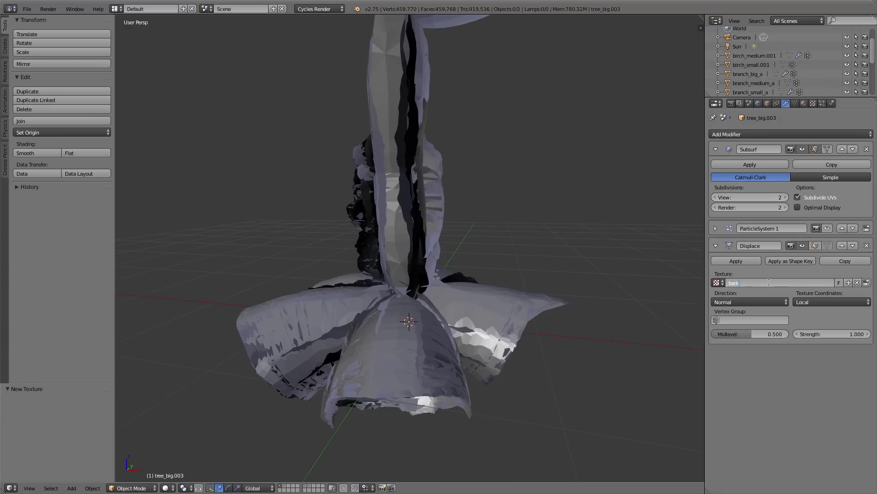
{"action": "left_click", "coordinate": [866, 282]}
- Make 'bark' a Hard Clouds texture with Voronoi F2-F1 basis and begin entering strength 0.02
{"action": "left_click", "coordinate": [788, 162]}
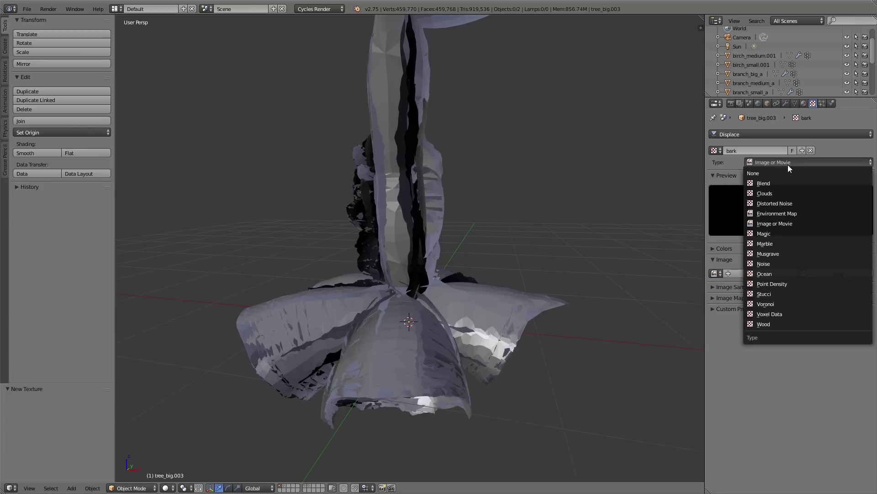
{"action": "left_click", "coordinate": [778, 192]}
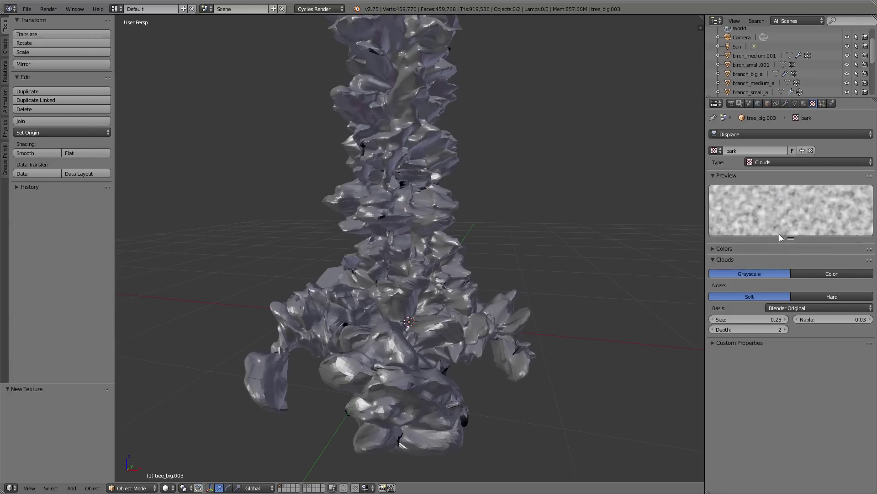
{"action": "left_click", "coordinate": [804, 297]}
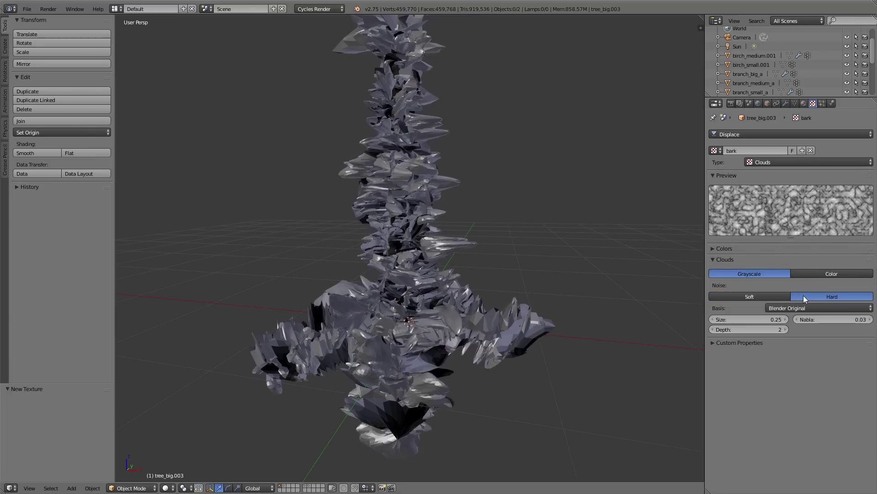
{"action": "left_click", "coordinate": [804, 308]}
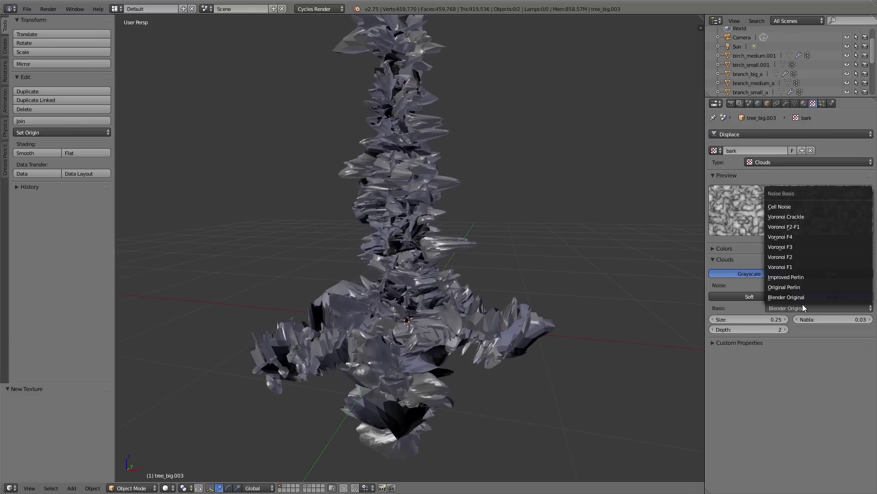
{"action": "left_click", "coordinate": [785, 227]}
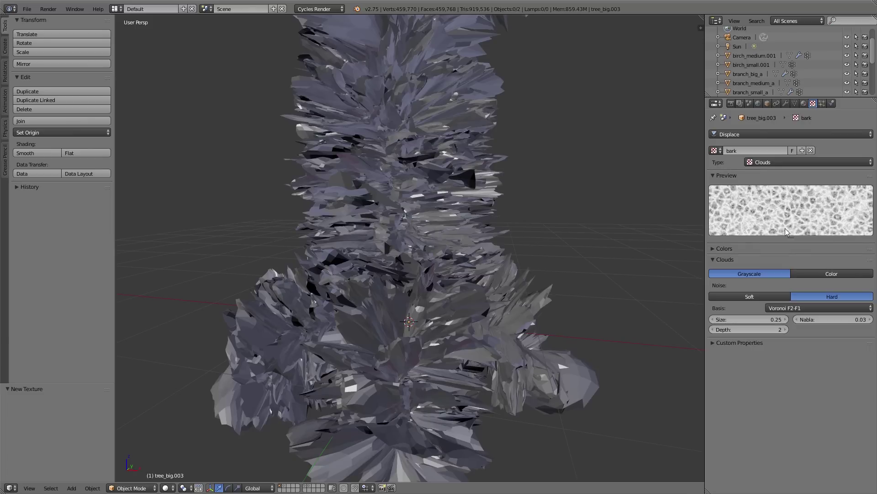
{"action": "left_click", "coordinate": [785, 104]}
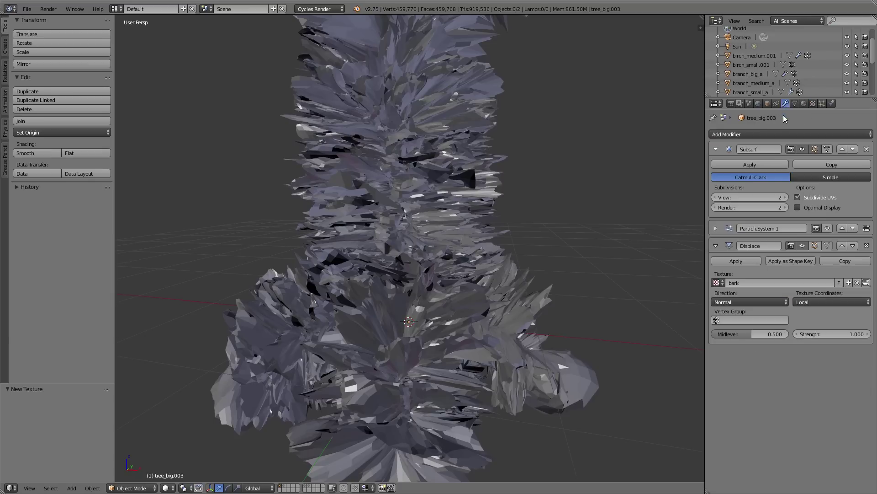
{"action": "left_click", "coordinate": [841, 337]}
{"action": "type", "text": "02"}
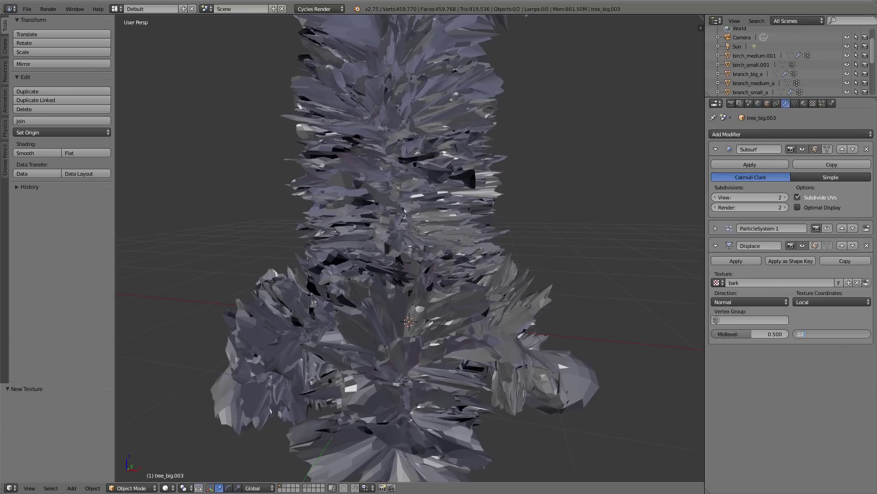
- Confirm displace strength 0.02, then give the bark texture size 0.20 and depth 3
{"action": "key", "text": "Return"}
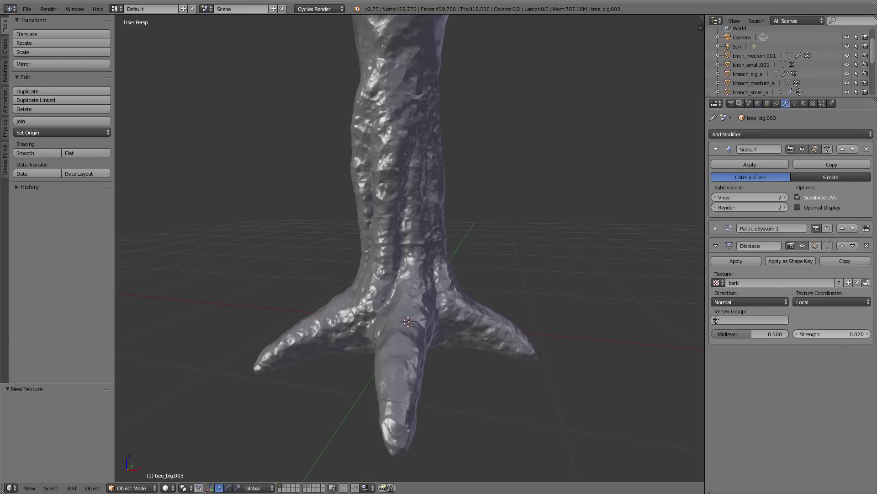
{"action": "scroll", "coordinate": [410, 247], "scroll_direction": "up", "scroll_amount": 3}
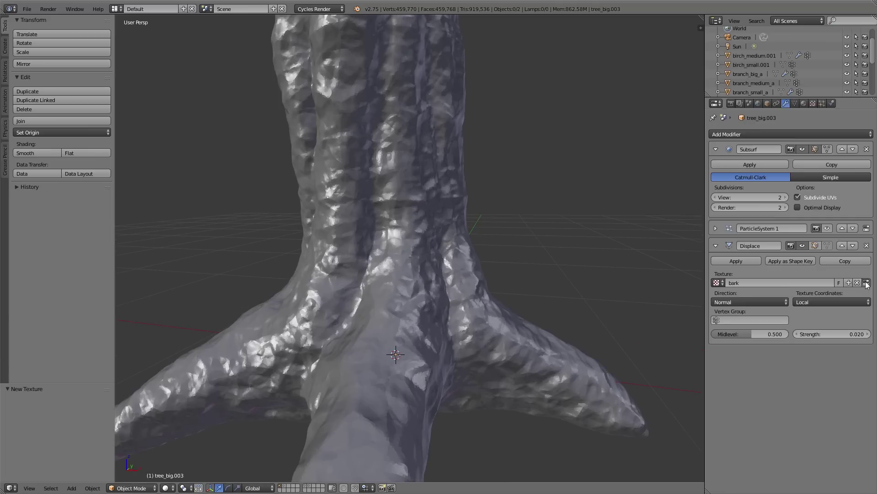
{"action": "left_click", "coordinate": [866, 282]}
{"action": "left_click", "coordinate": [775, 319]}
{"action": "type", "text": "0.2"}
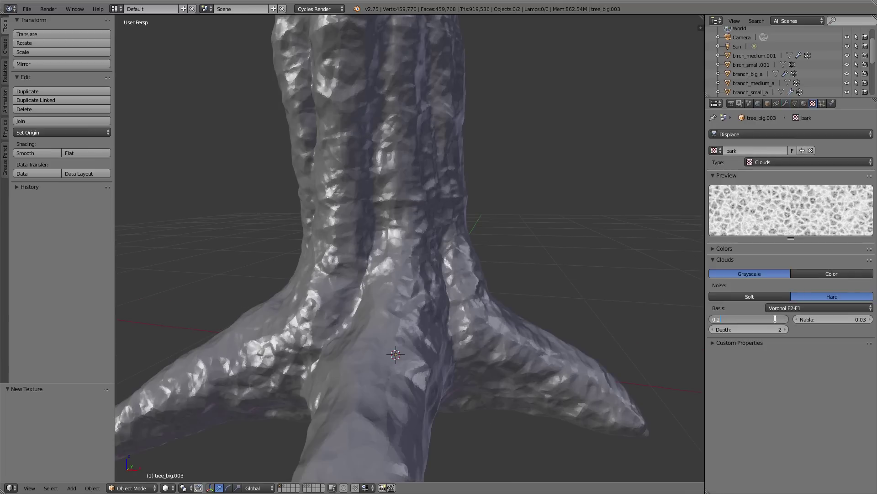
{"action": "key", "text": "Return"}
{"action": "left_click", "coordinate": [771, 329]}
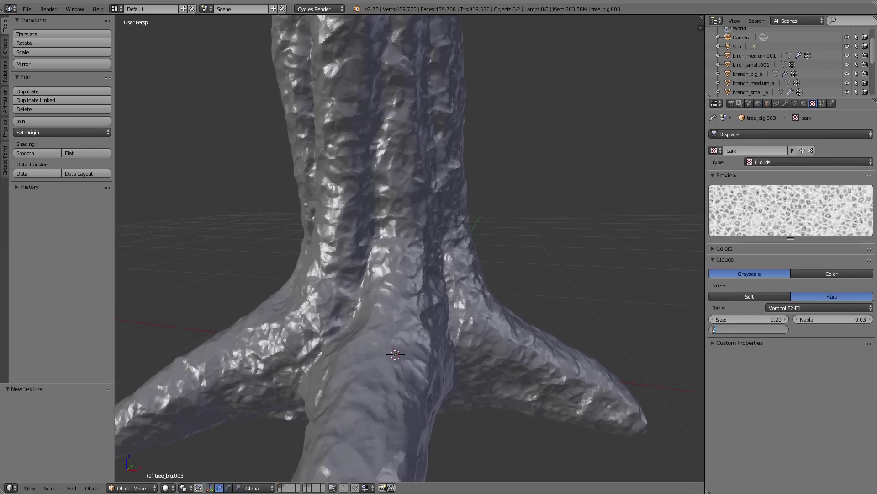
{"action": "type", "text": "3"}
{"action": "key", "text": "Return"}
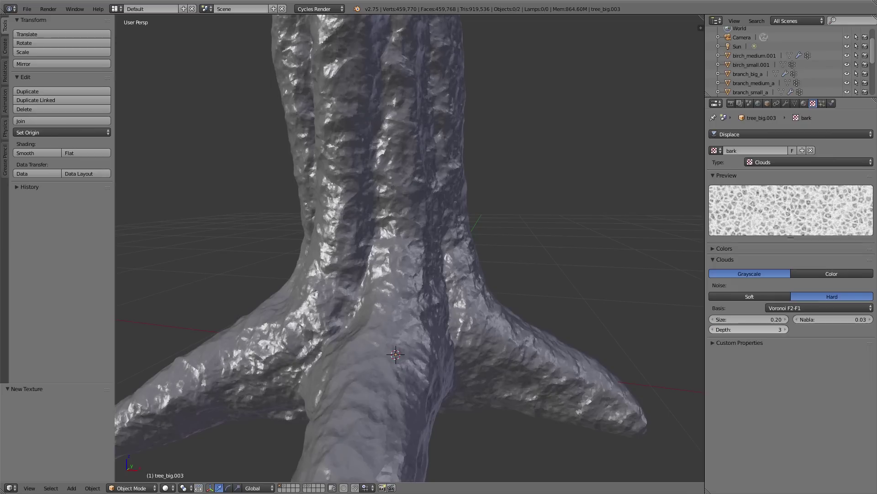
- Move the colour ramp's dark stop to 0.230 and lower displace strength to 0.015
{"action": "left_click", "coordinate": [727, 249]}
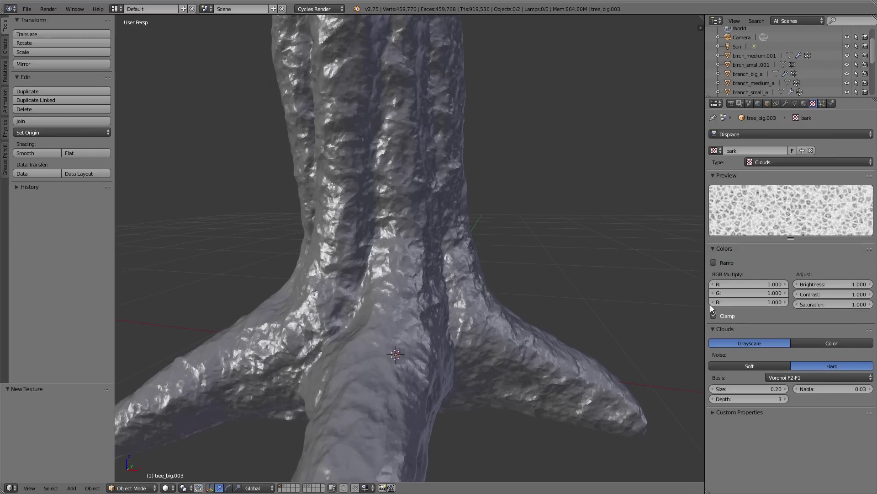
{"action": "left_click_drag", "start_coordinate": [740, 291], "coordinate": [747, 290]}
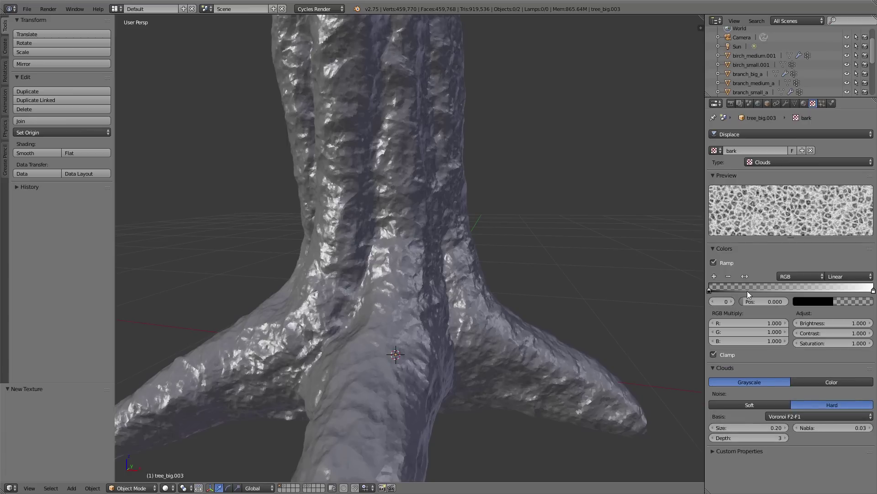
{"action": "left_click", "coordinate": [786, 105]}
{"action": "left_click", "coordinate": [852, 334]}
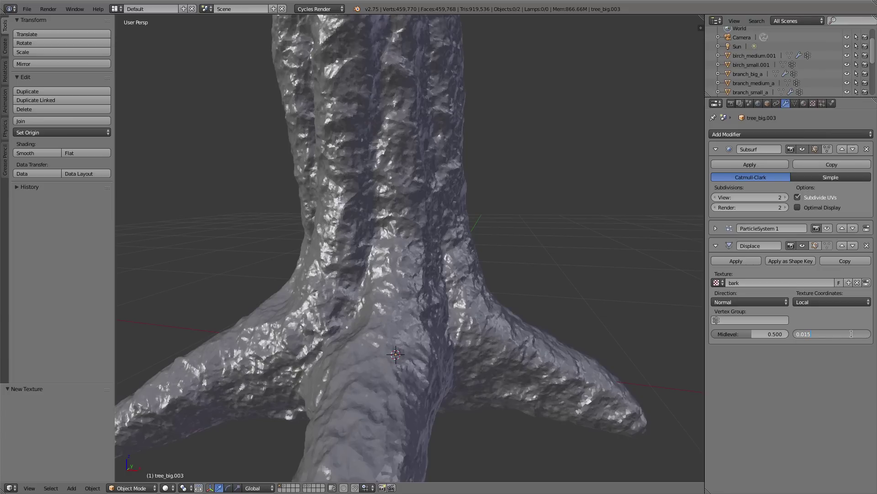
{"action": "key", "text": "Return"}
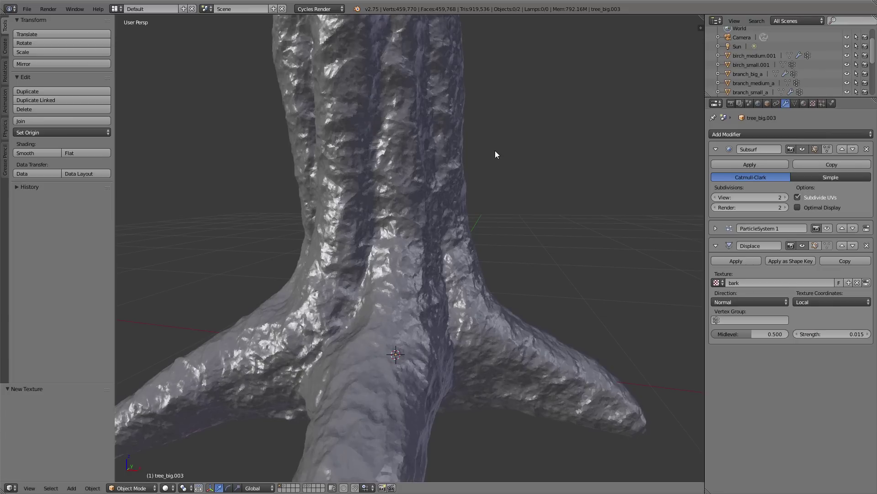
{"action": "mouse_move", "coordinate": [495, 150]}
{"action": "middle_mouse_down"}
{"action": "mouse_move", "coordinate": [503, 153]}
{"action": "mouse_move", "coordinate": [470, 192]}
{"action": "mouse_move", "coordinate": [462, 221]}
{"action": "mouse_move", "coordinate": [476, 224]}
{"action": "mouse_move", "coordinate": [469, 248]}
{"action": "middle_mouse_up"}
{"action": "scroll", "coordinate": [457, 246], "scroll_direction": "down", "scroll_amount": 5}
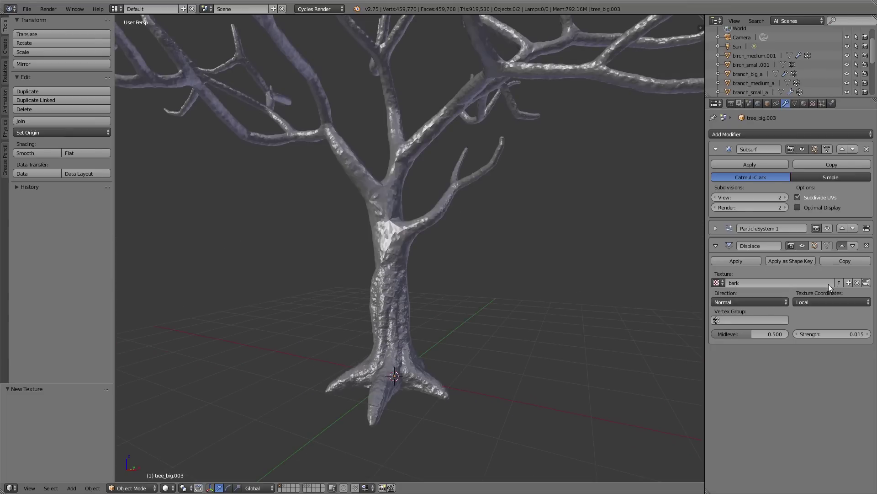
- Move Displace above ParticleSystem 1 and show the particle leaves in the viewport
{"action": "left_click", "coordinate": [842, 246]}
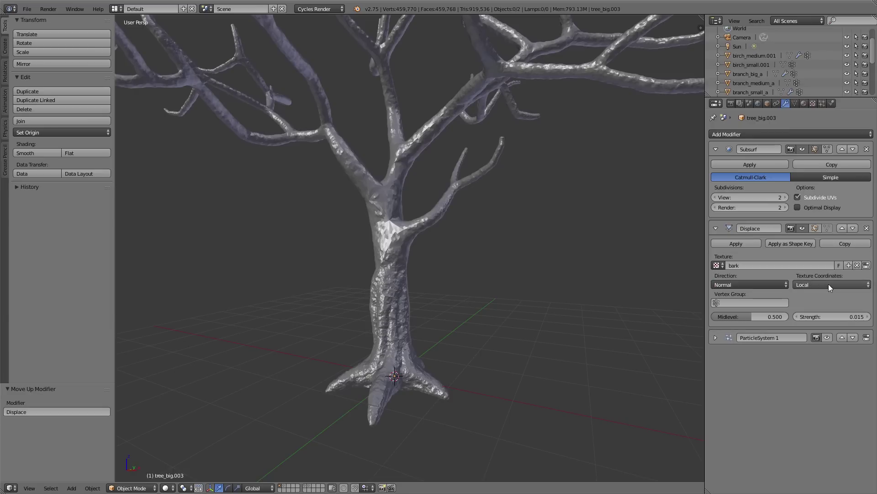
{"action": "left_click", "coordinate": [828, 339]}
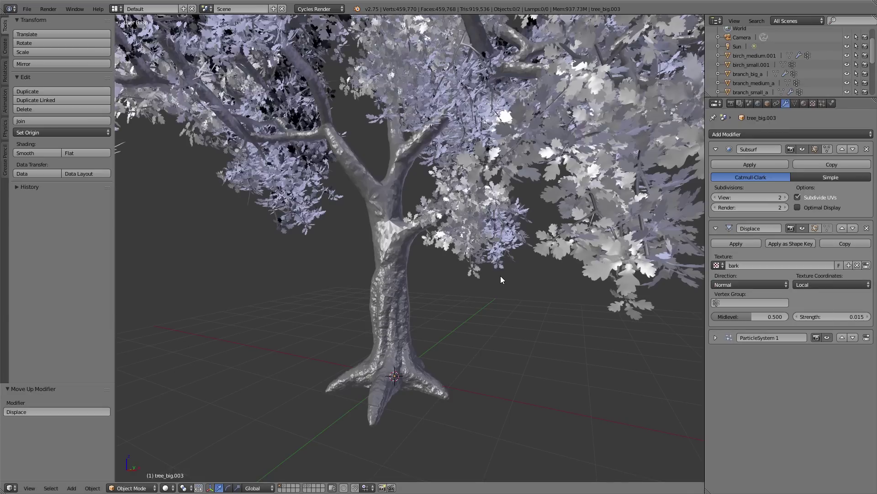
{"action": "middle_click_drag", "start_coordinate": [500, 276], "coordinate": [515, 242]}
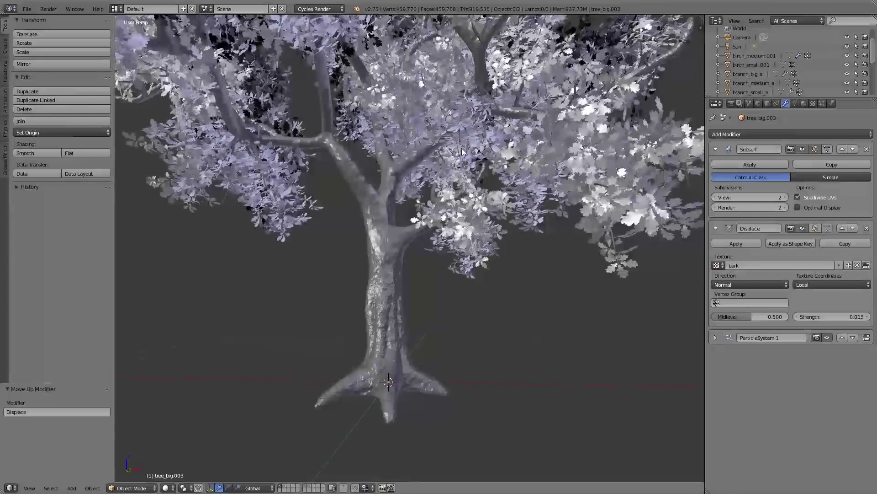